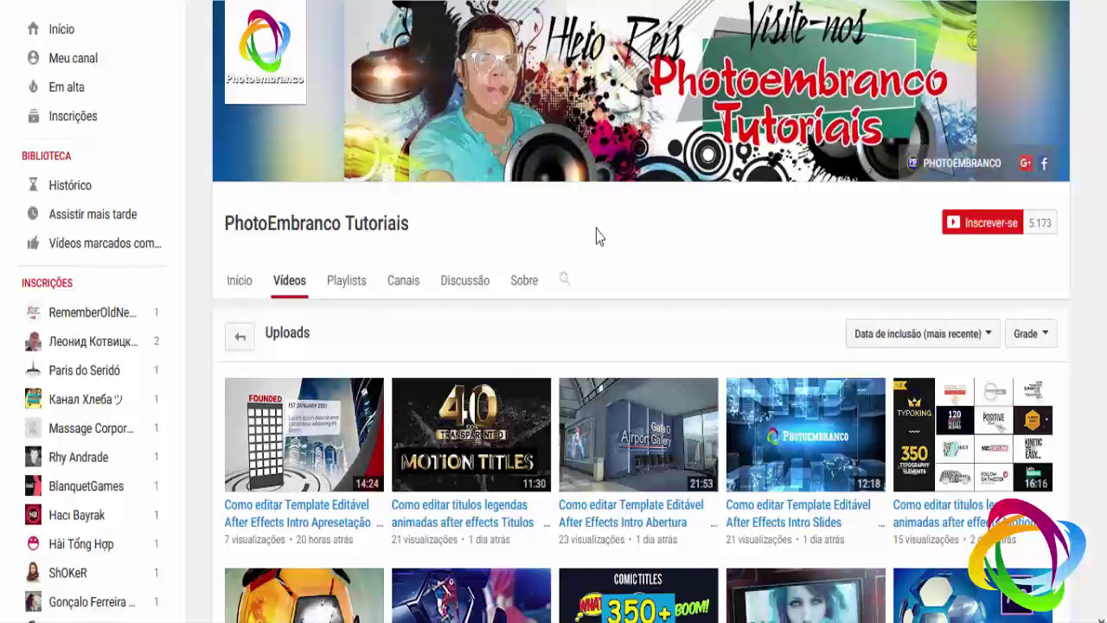
scroll(599, 235, "down", 3)
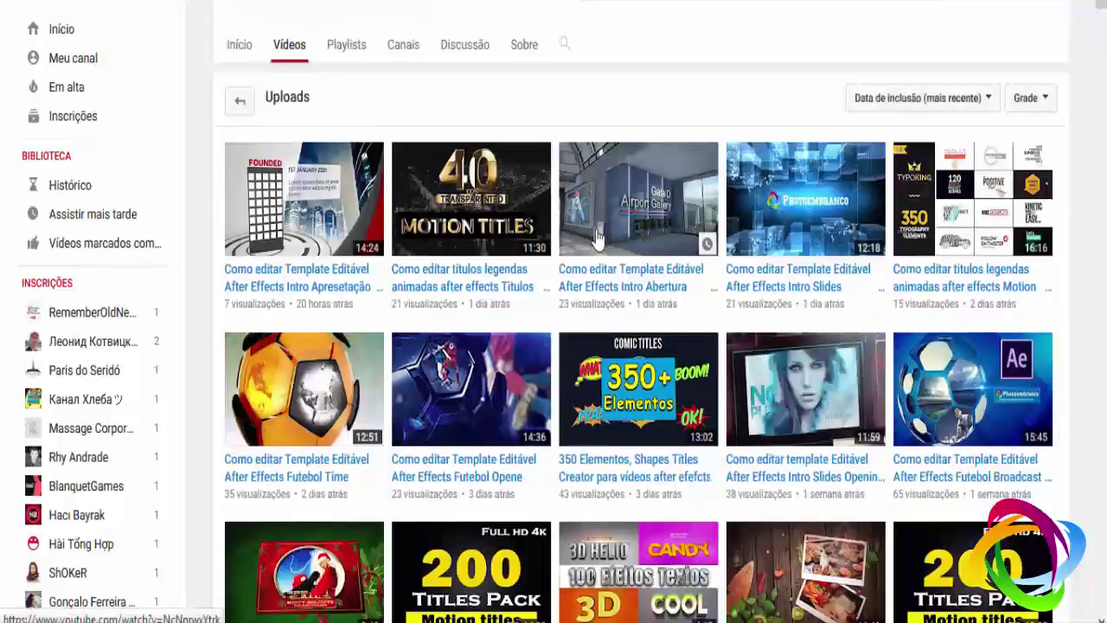
scroll(593, 247, "down", 2)
scroll(592, 251, "down", 3)
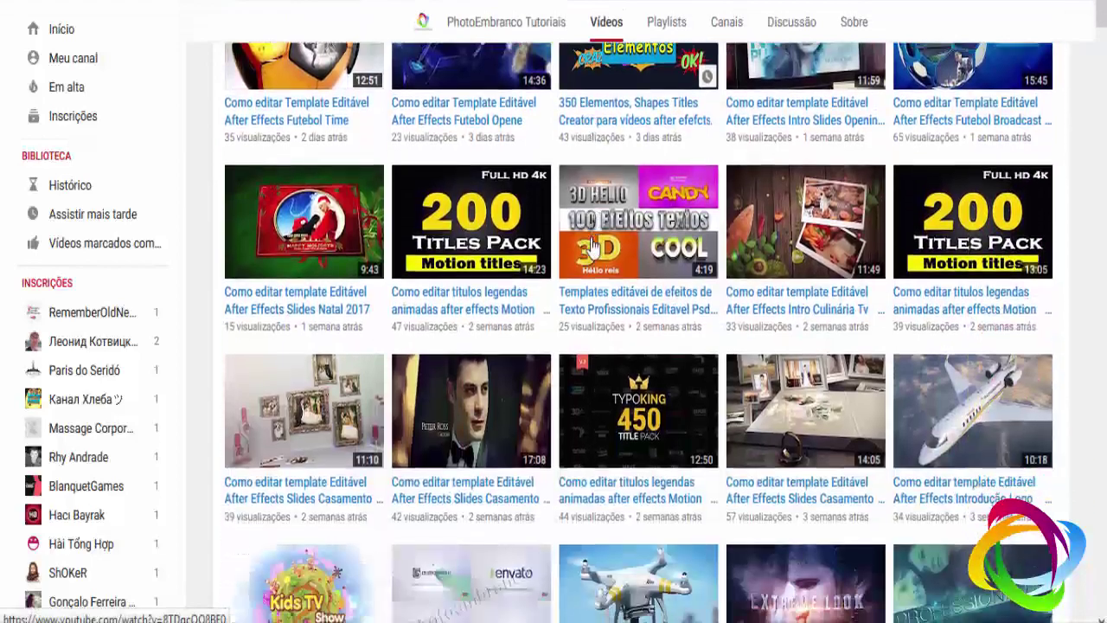
scroll(588, 286, "up", 3)
scroll(588, 289, "up", 2)
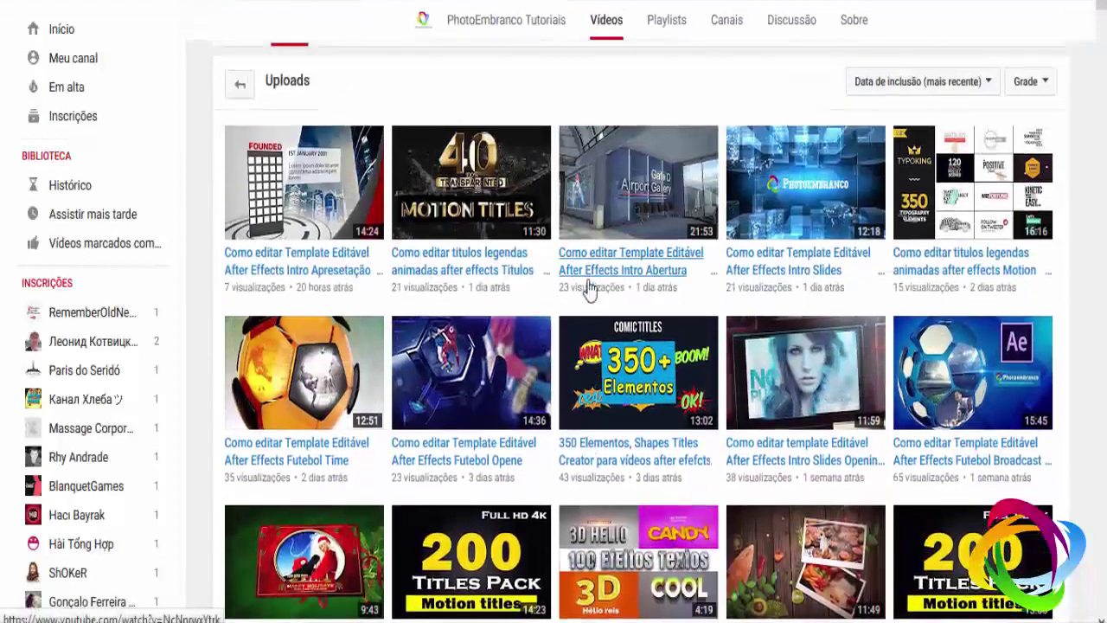
scroll(586, 287, "up", 3)
scroll(588, 288, "down", 3)
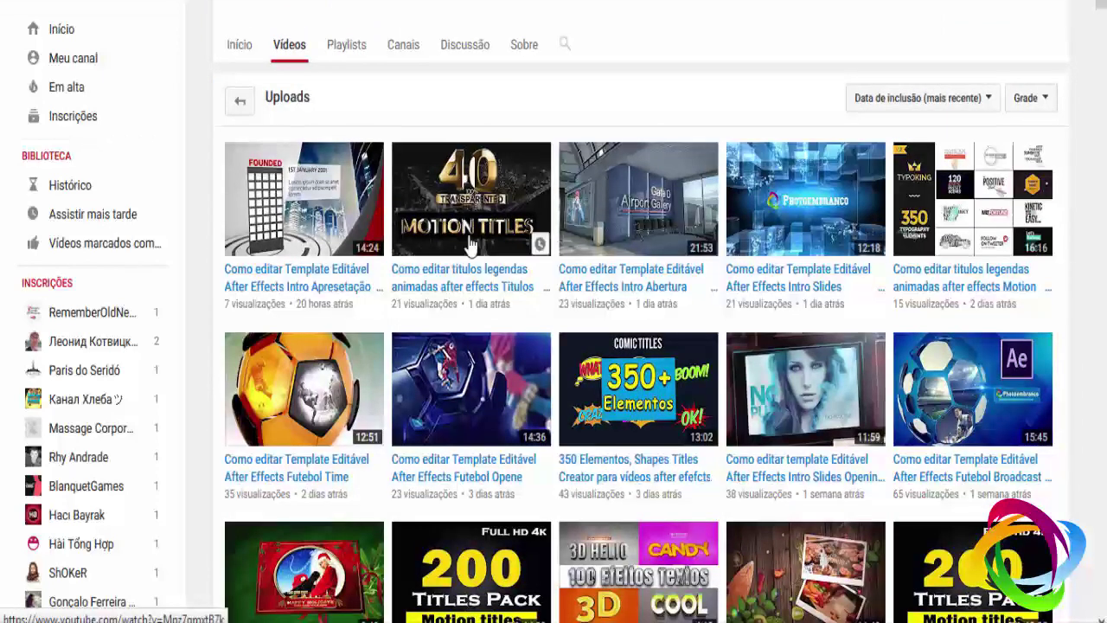
scroll(389, 229, "down", 3)
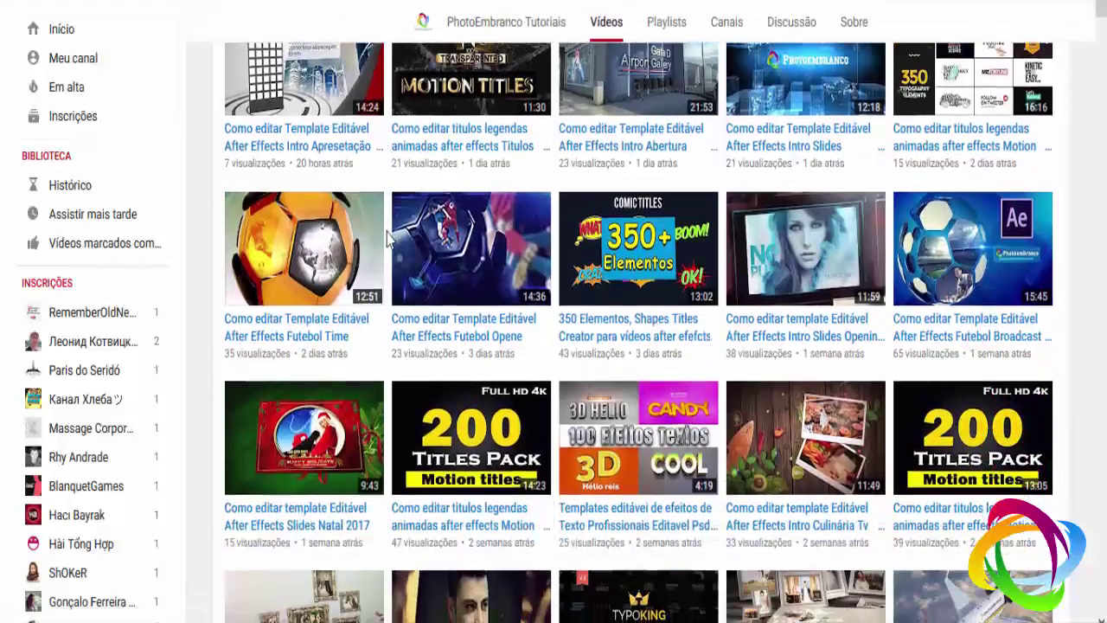
scroll(388, 239, "down", 4)
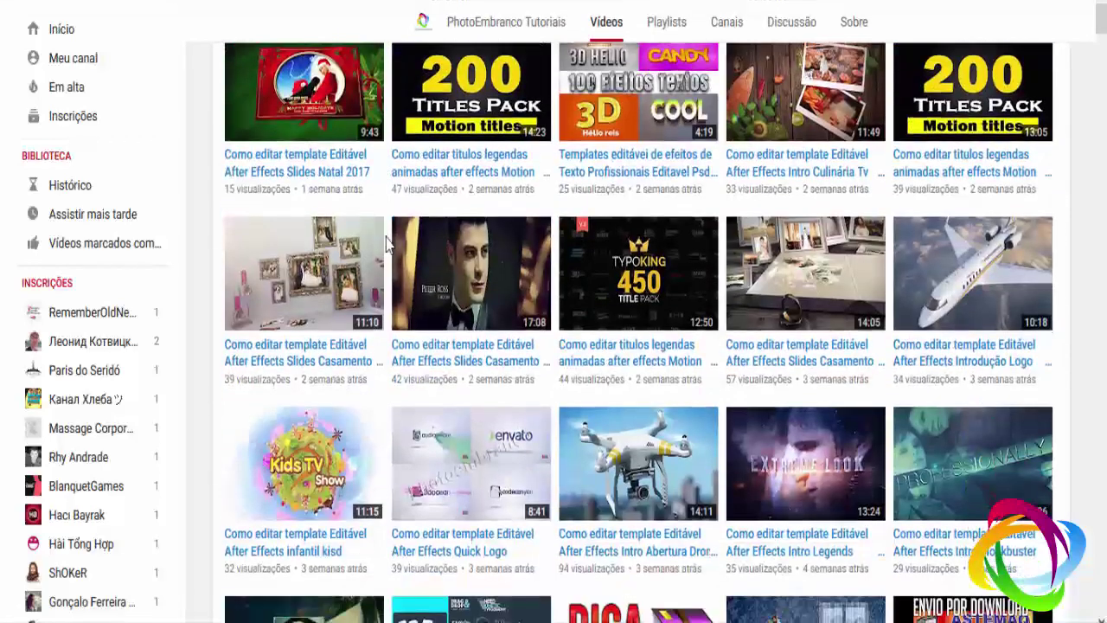
scroll(385, 242, "down", 4)
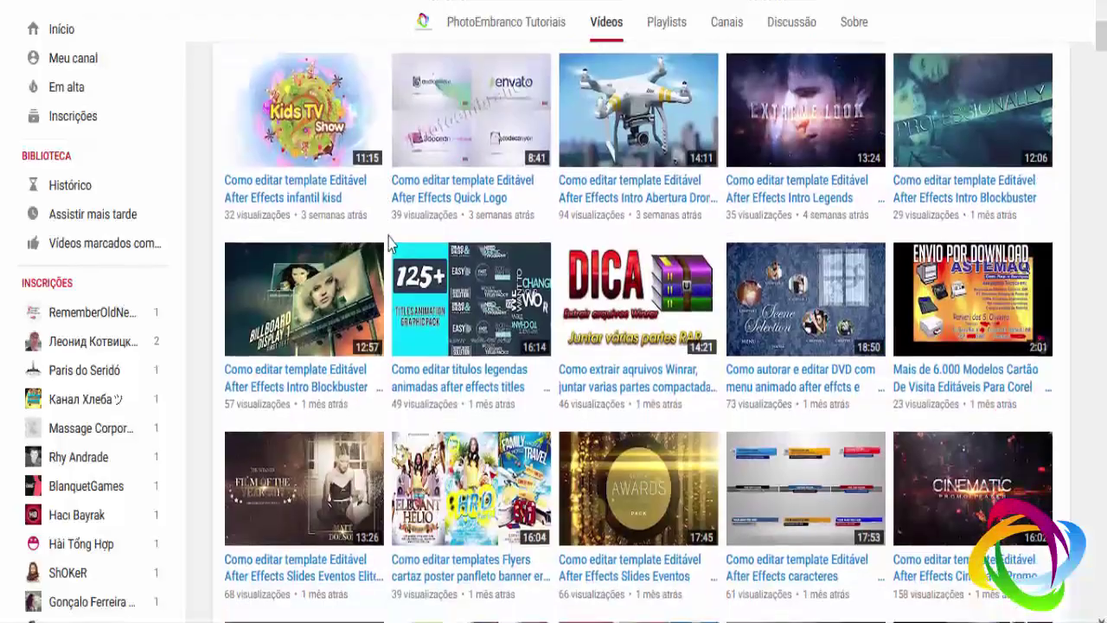
scroll(638, 296, "down", 3)
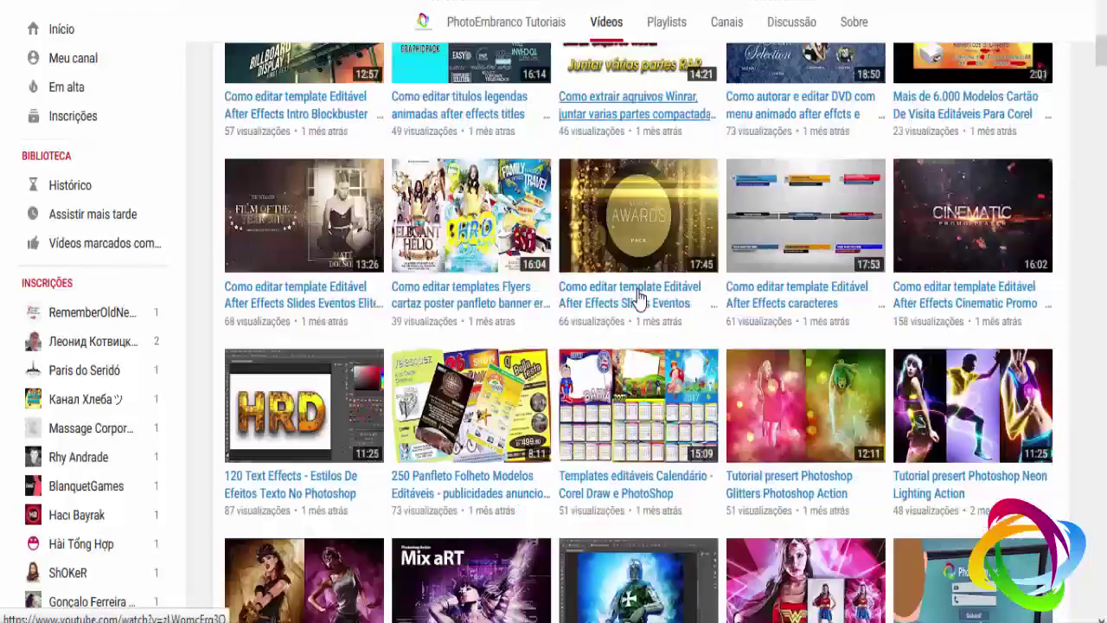
scroll(638, 297, "down", 2)
scroll(639, 297, "up", 10)
scroll(638, 297, "up", 10)
scroll(635, 298, "up", 5)
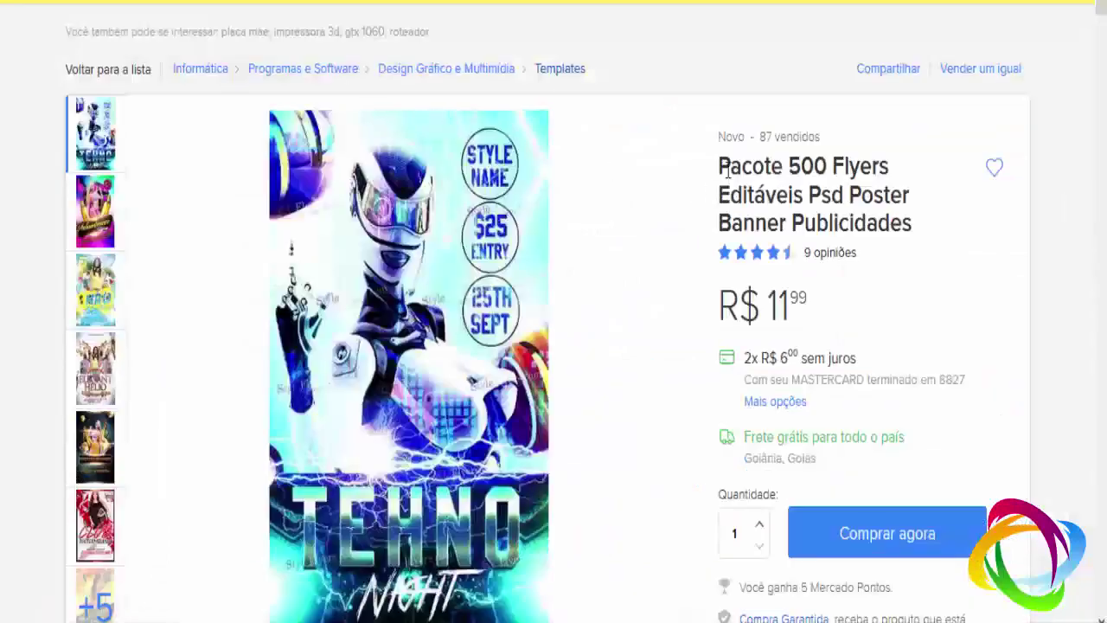
left_click(451, 168)
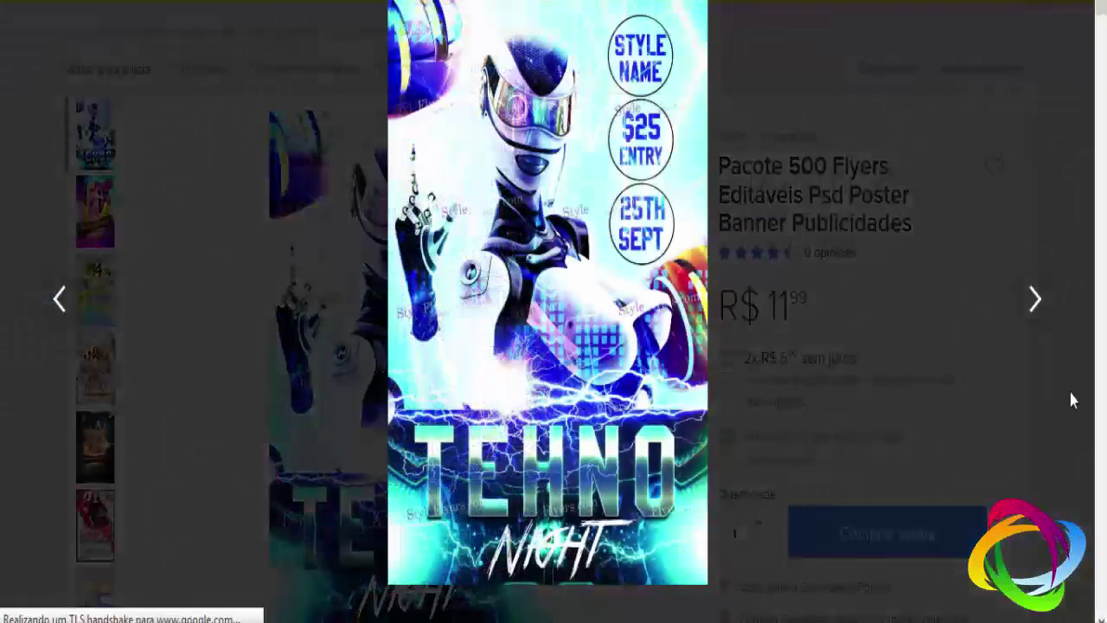
left_click(1036, 300)
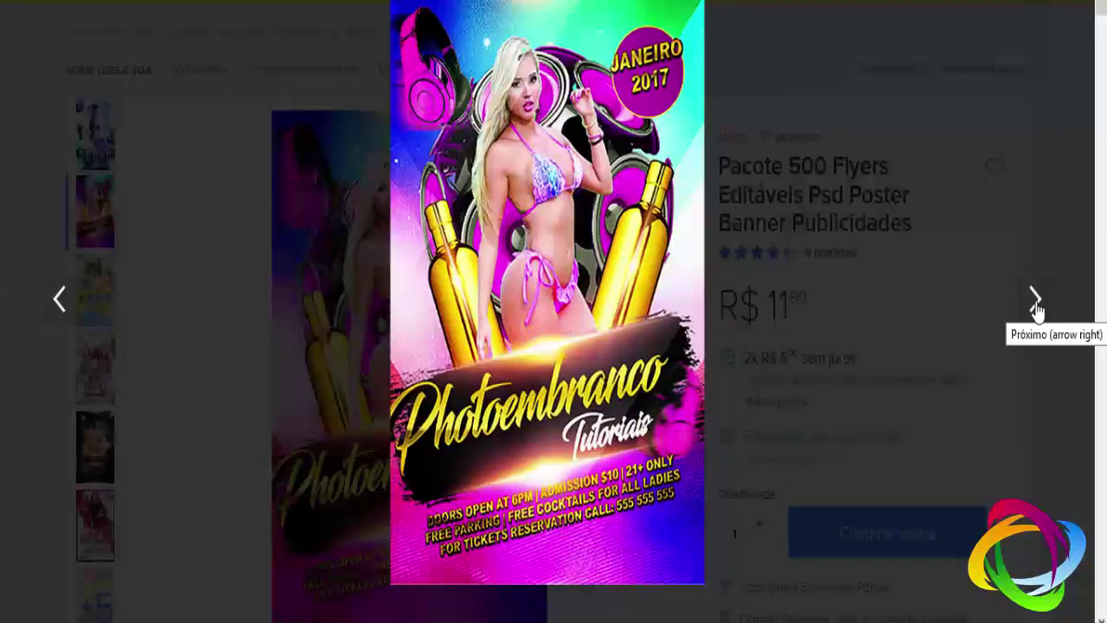
left_click(1036, 307)
left_click(1036, 302)
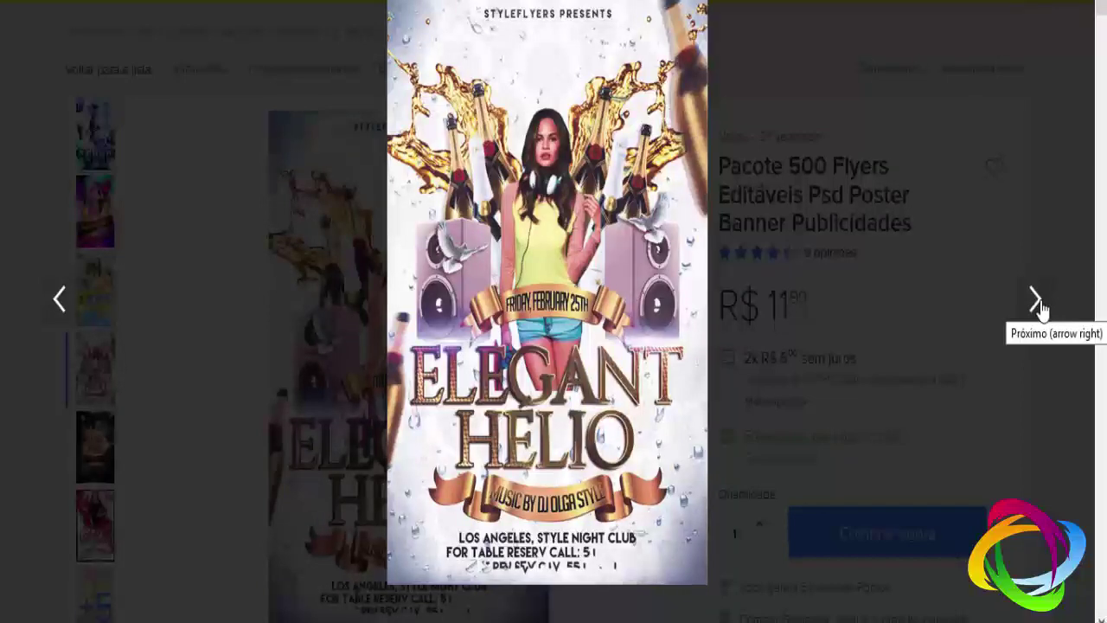
left_click(1042, 310)
left_click(1043, 313)
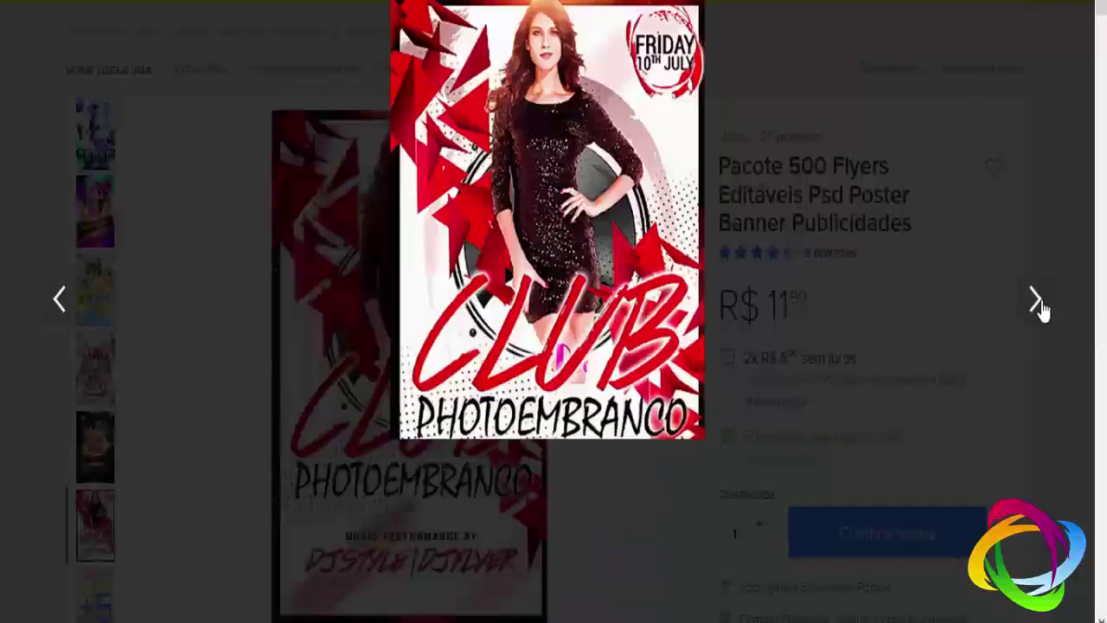
left_click(1041, 302)
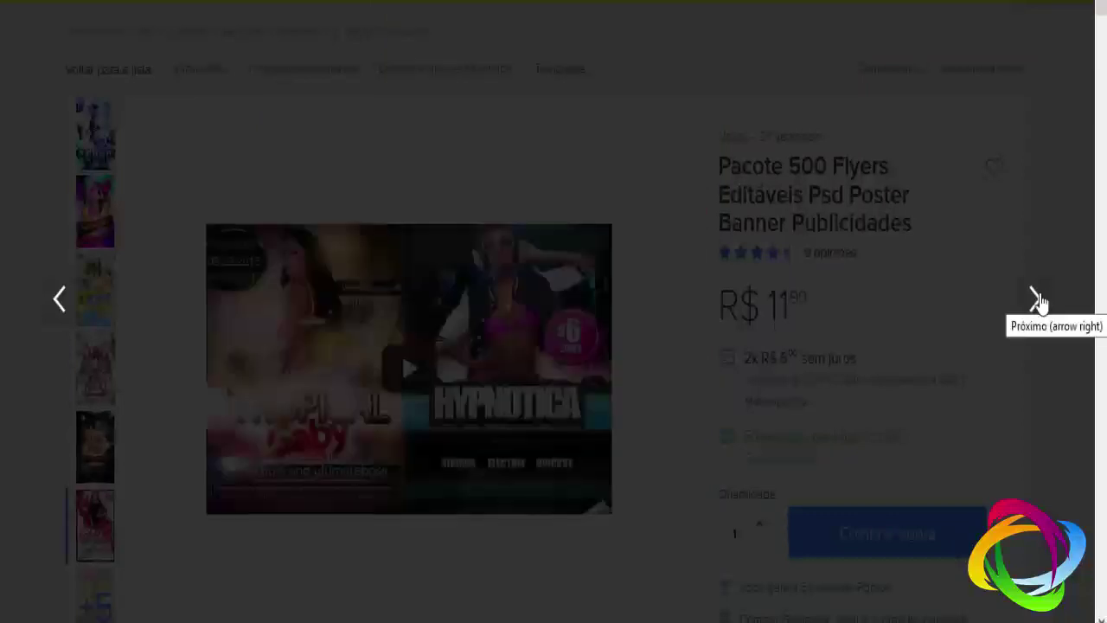
left_click(1039, 300)
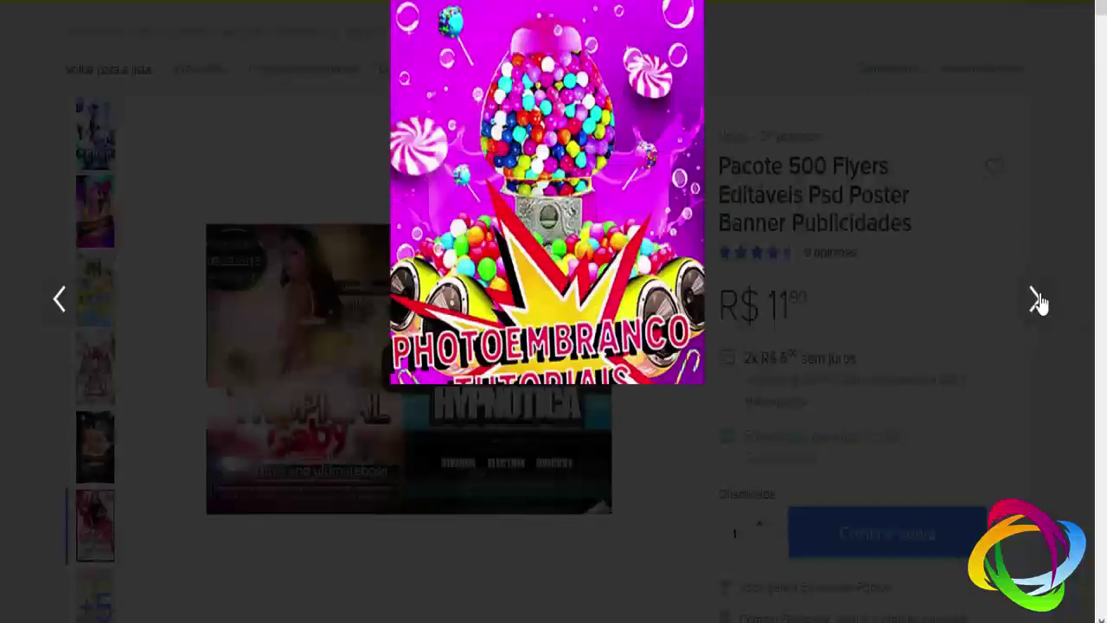
left_click(4, 227)
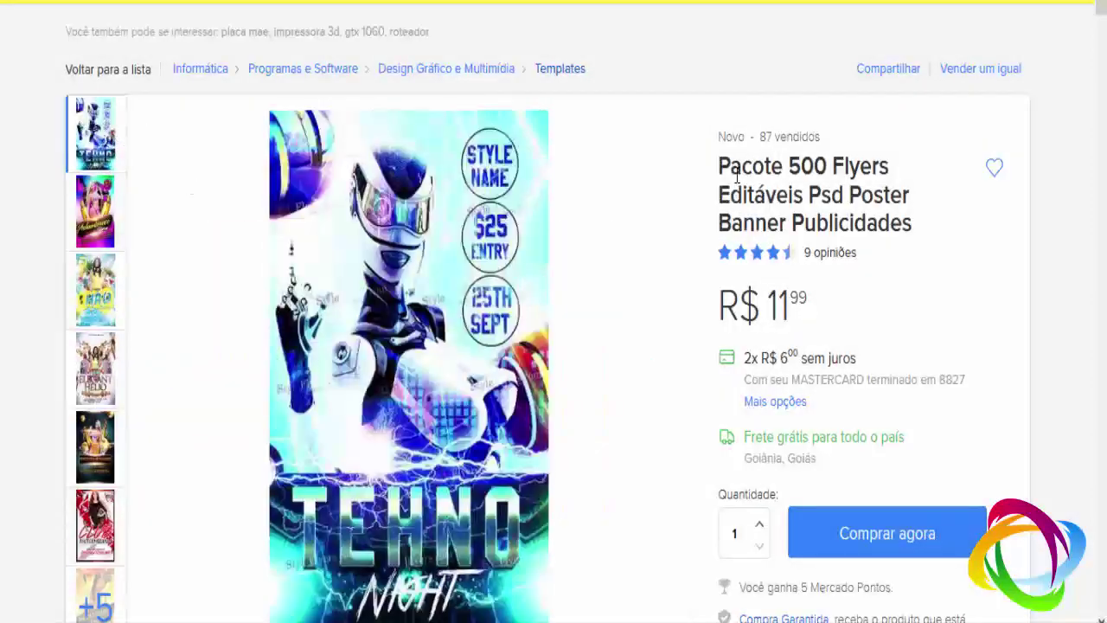
triple_click(775, 167)
Highlight the 100 Presets Action listing title and enlarge its product image
left_click(870, 222)
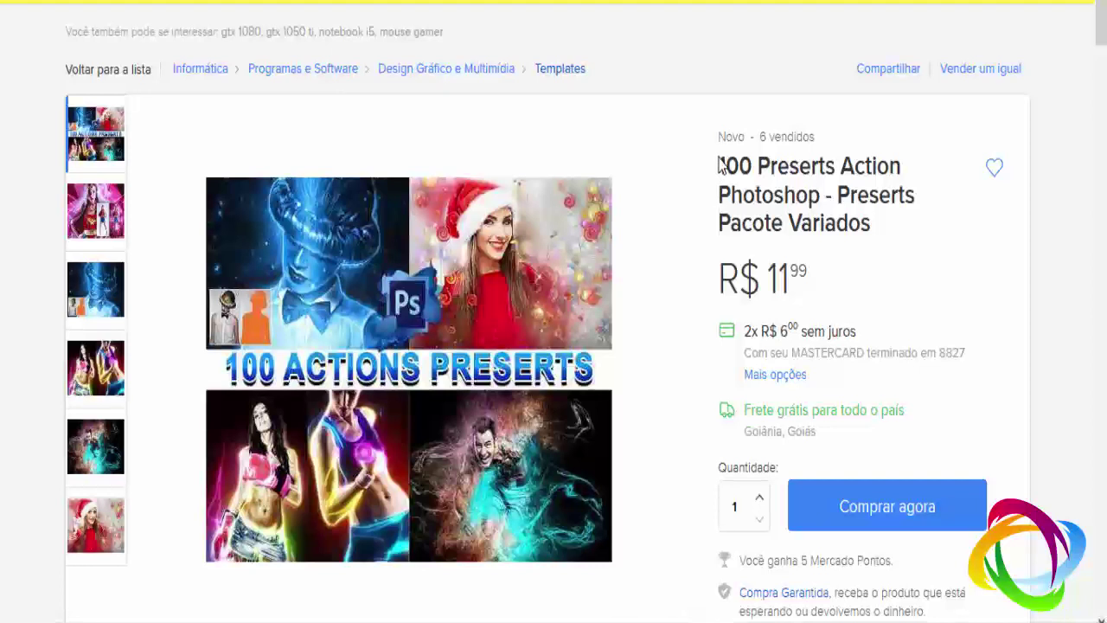
left_click_drag(756, 165, 818, 180)
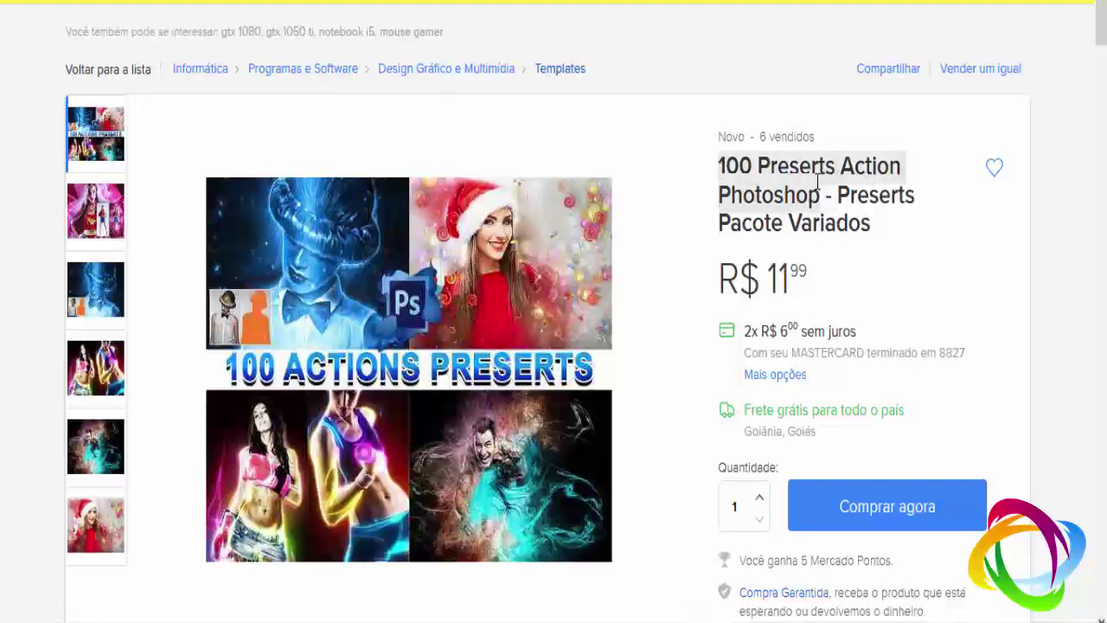
left_click(786, 192)
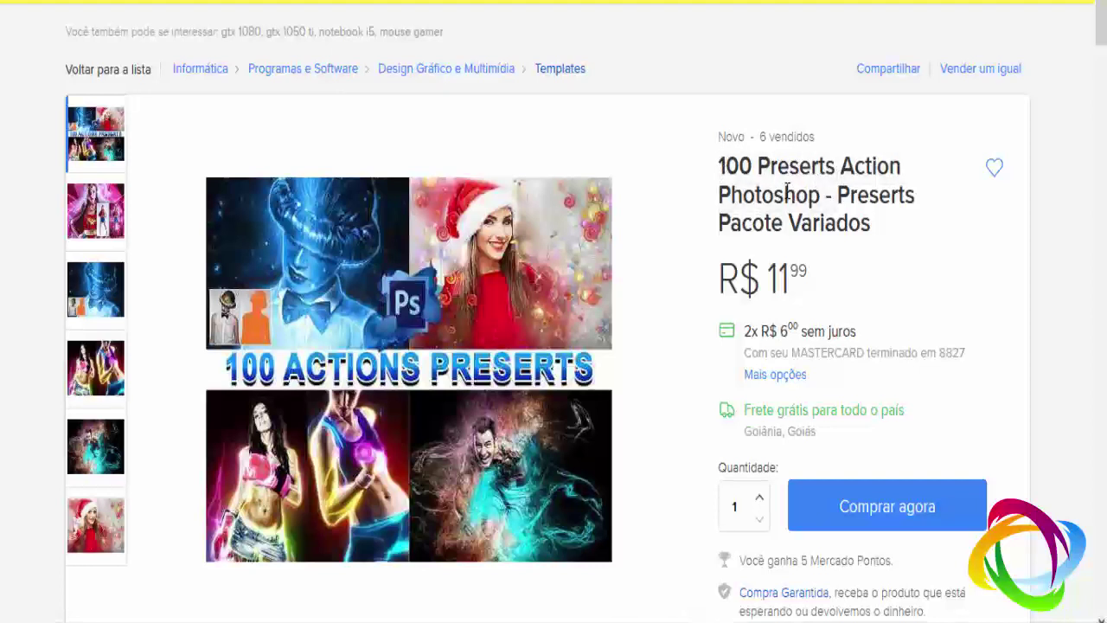
left_click(456, 261)
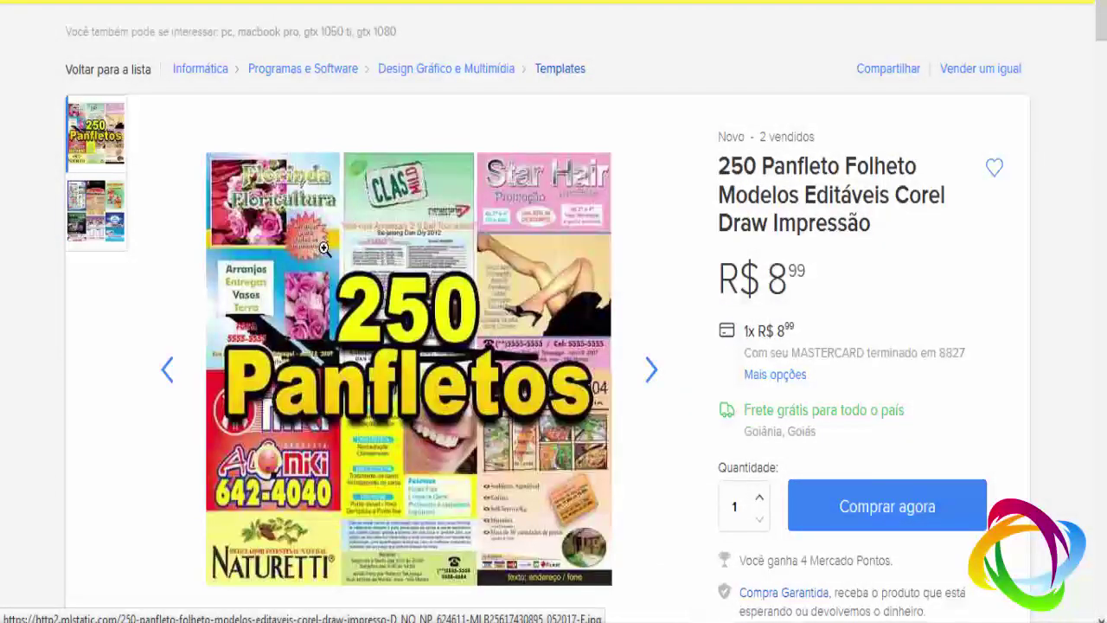
Highlight the 250 Panfleto listing's title and price, then the next listing's title
left_click_drag(720, 158, 865, 211)
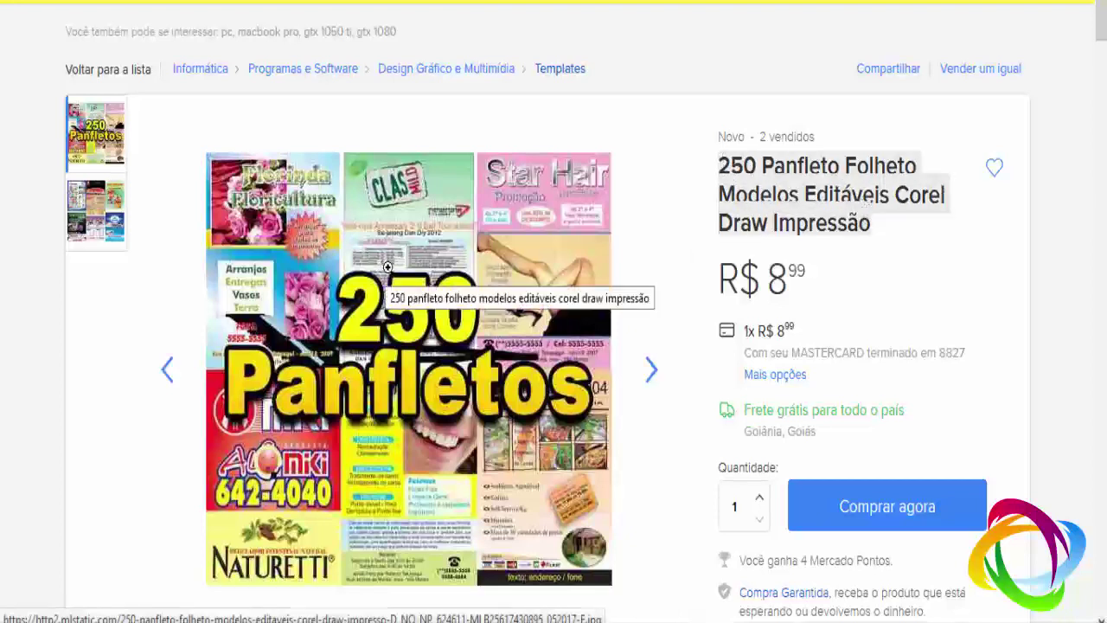
left_click(797, 260)
double_click(772, 278)
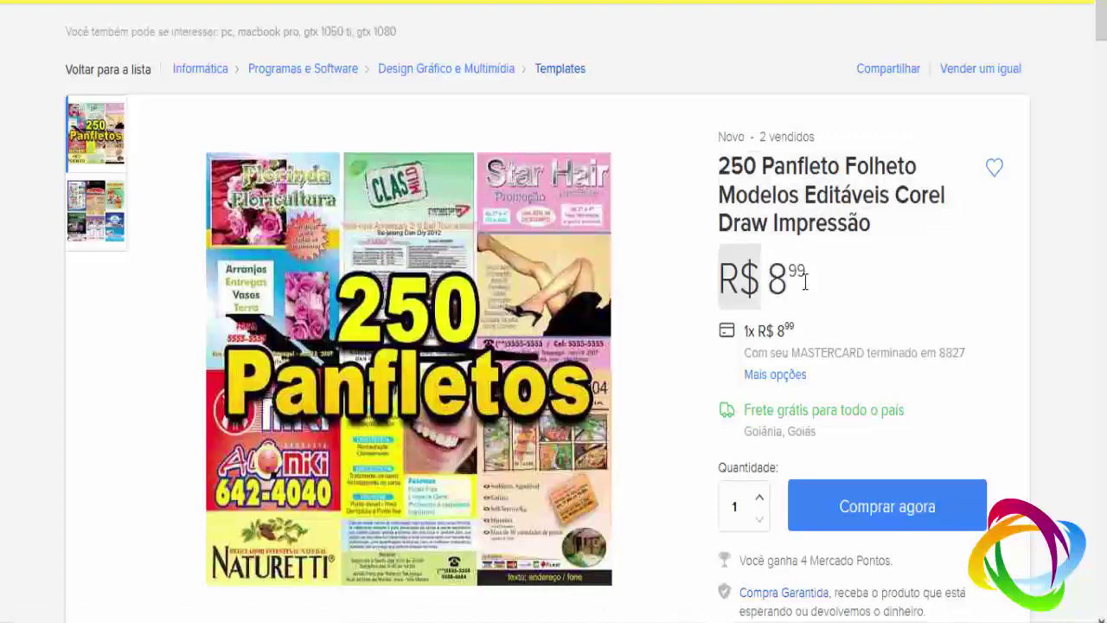
left_click(791, 278)
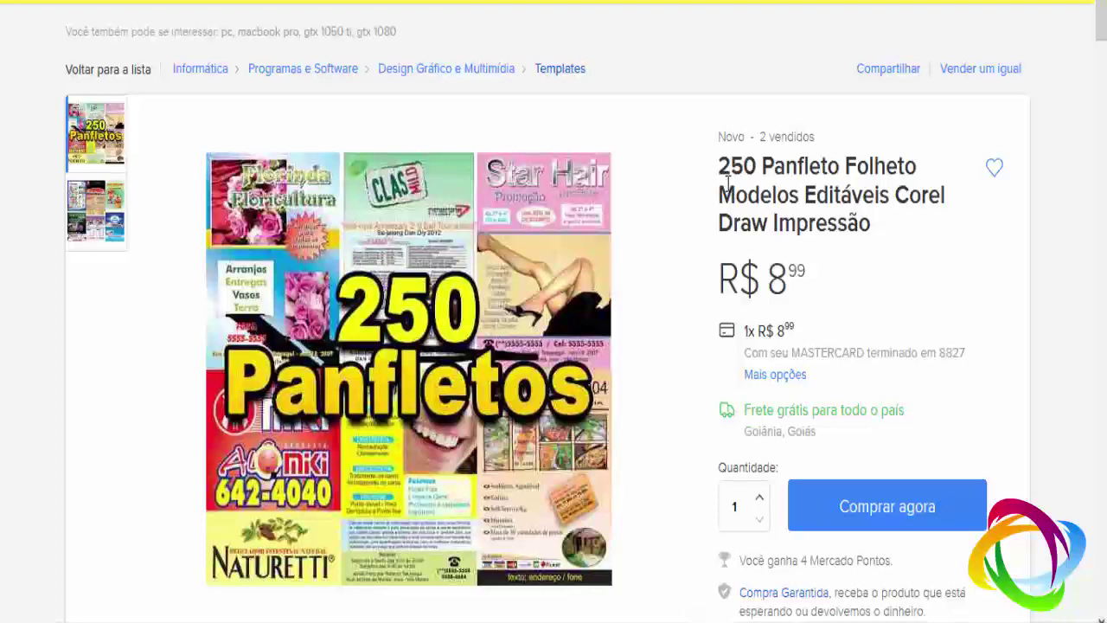
left_click_drag(720, 166, 885, 222)
Highlight the 800 Modelos Cartão De Visita title and enlarge its product image
left_click(871, 227)
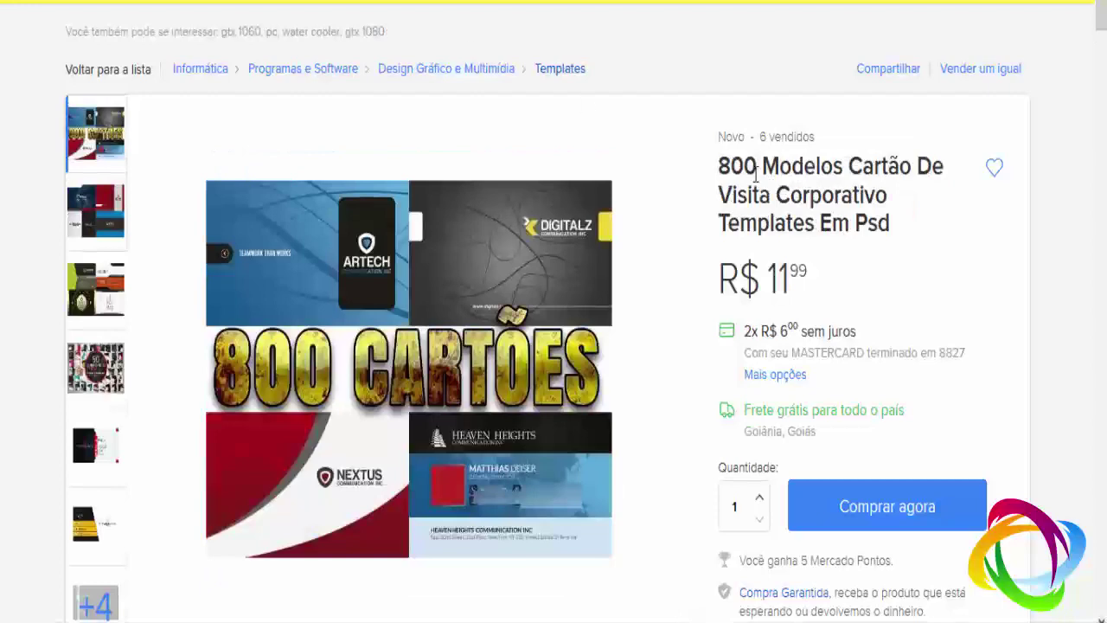
left_click_drag(717, 166, 889, 217)
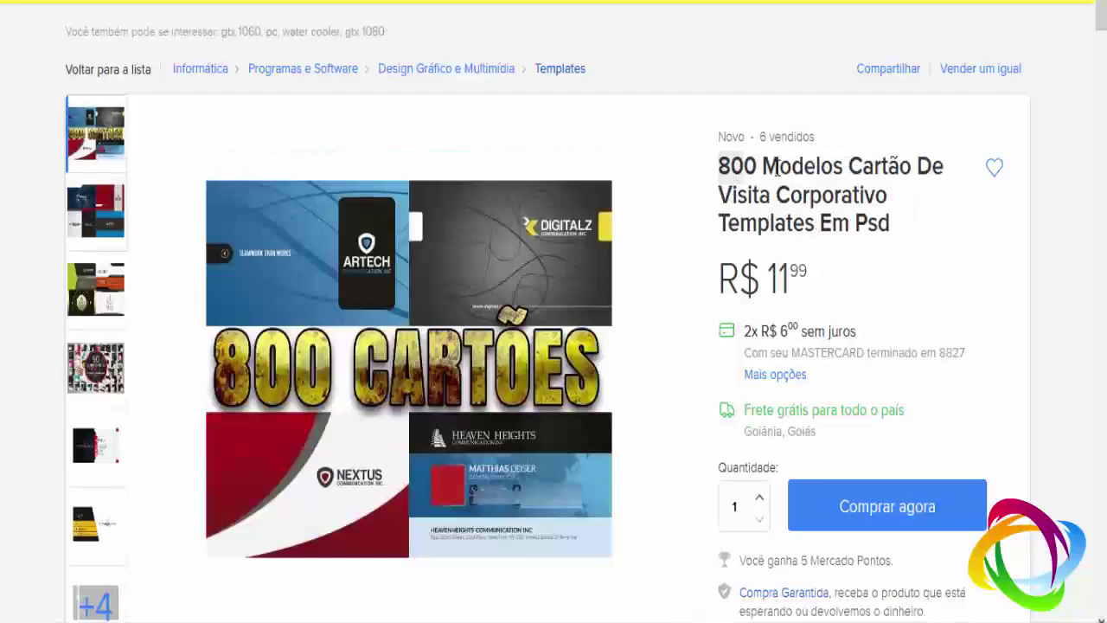
left_click(889, 216)
left_click(448, 286)
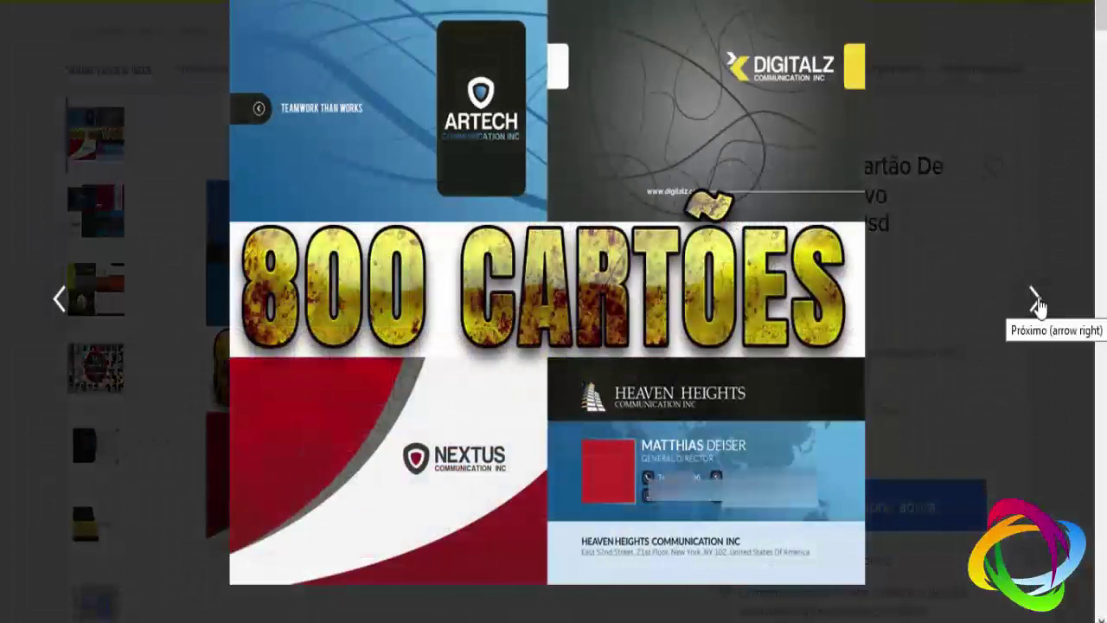
Step through the business-card design images, then enlarge the listing's first photo
left_click(1035, 298)
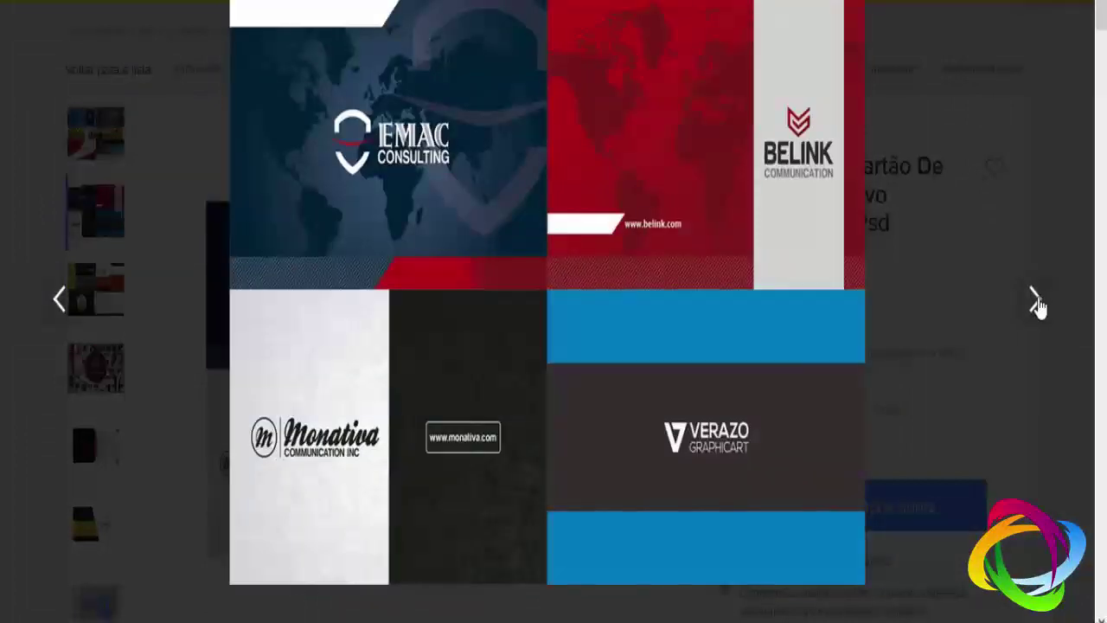
left_click(1040, 308)
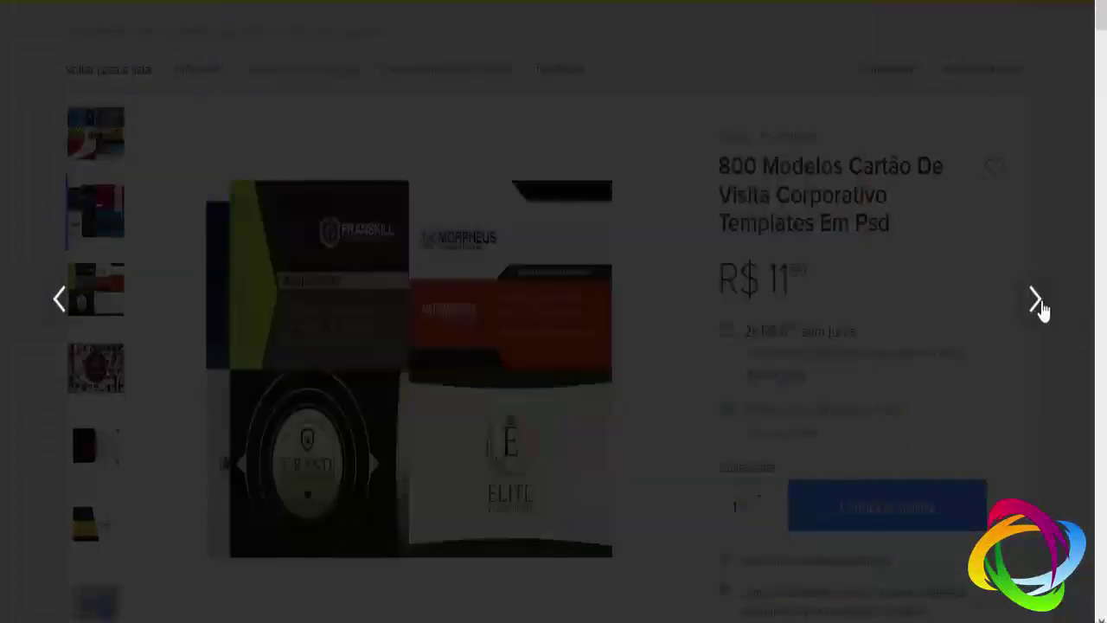
left_click(1041, 308)
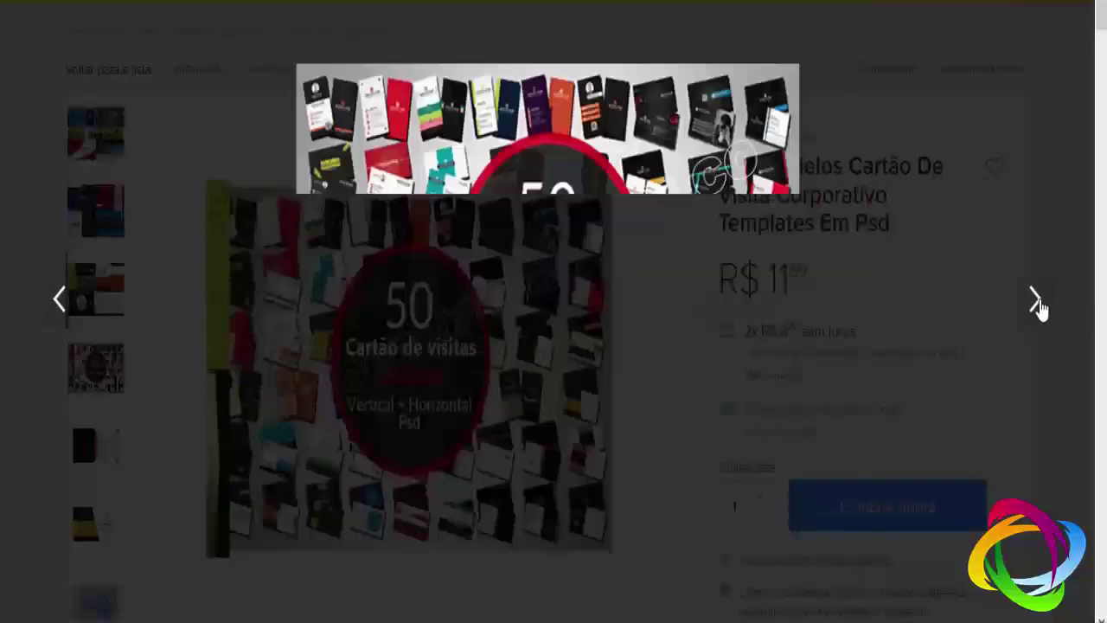
left_click(1039, 310)
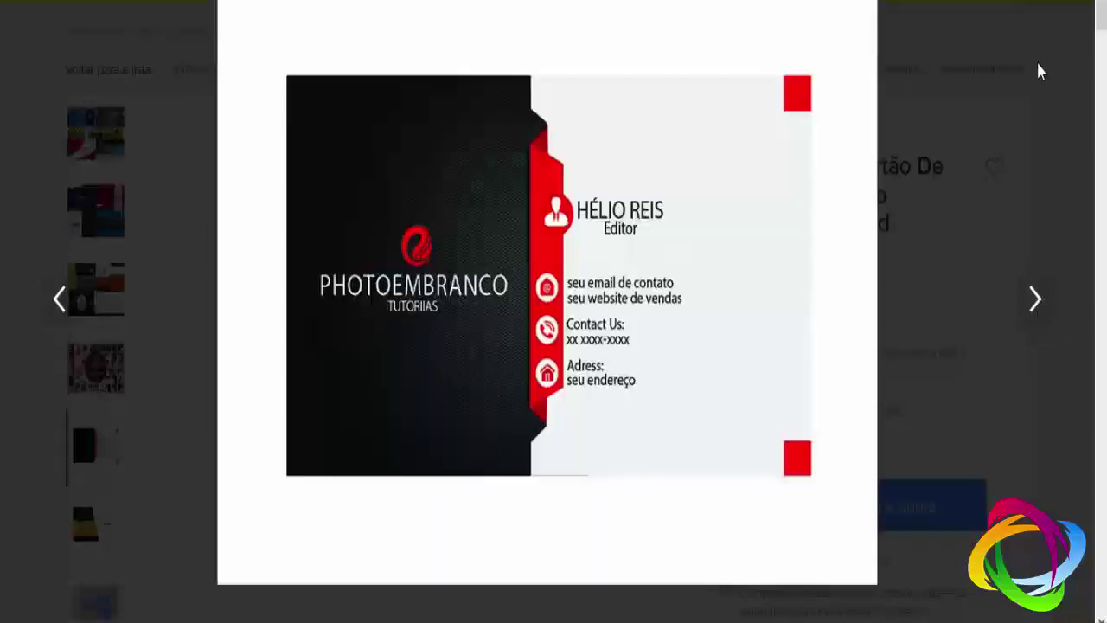
left_click(1040, 6)
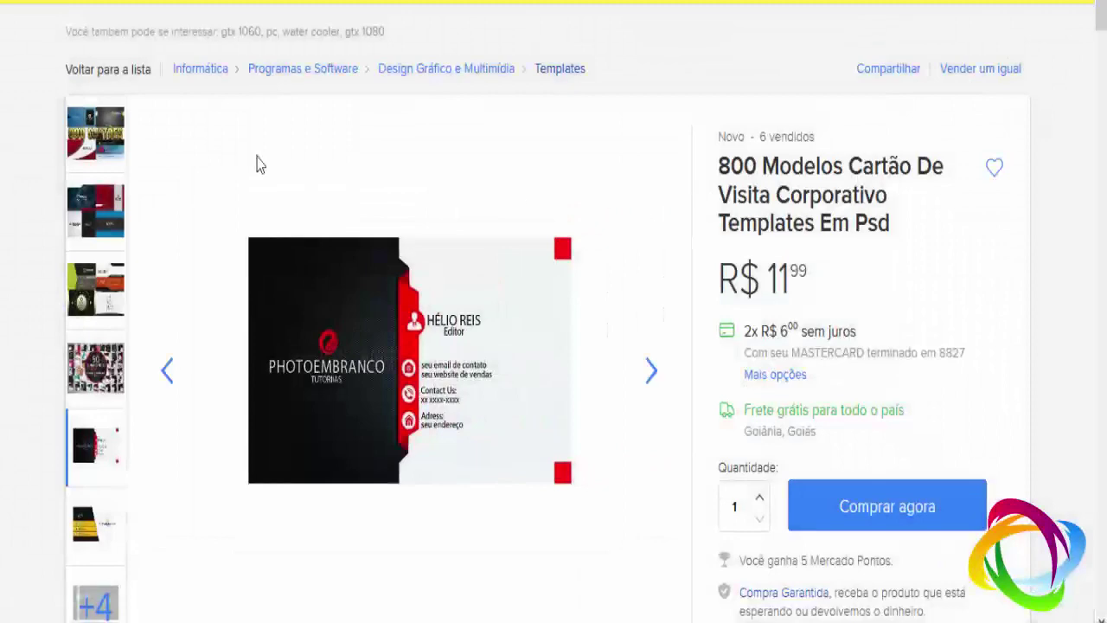
mouse_move(87, 134)
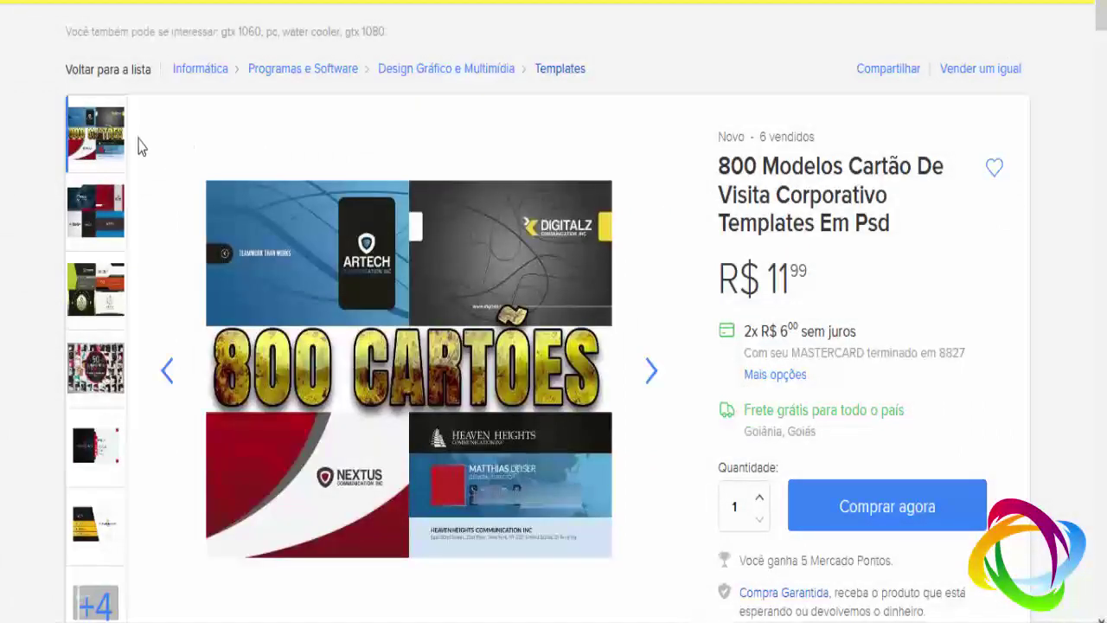
left_click(402, 231)
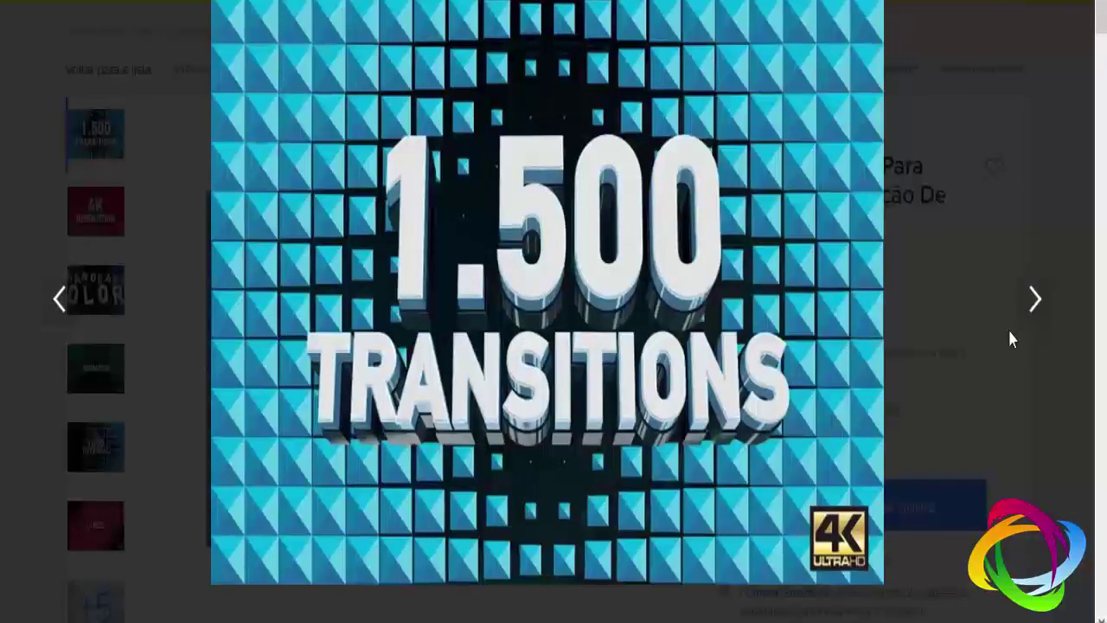
Close the enlarged photo and scroll through the 1.500 Transições listing page
left_click(1, 327)
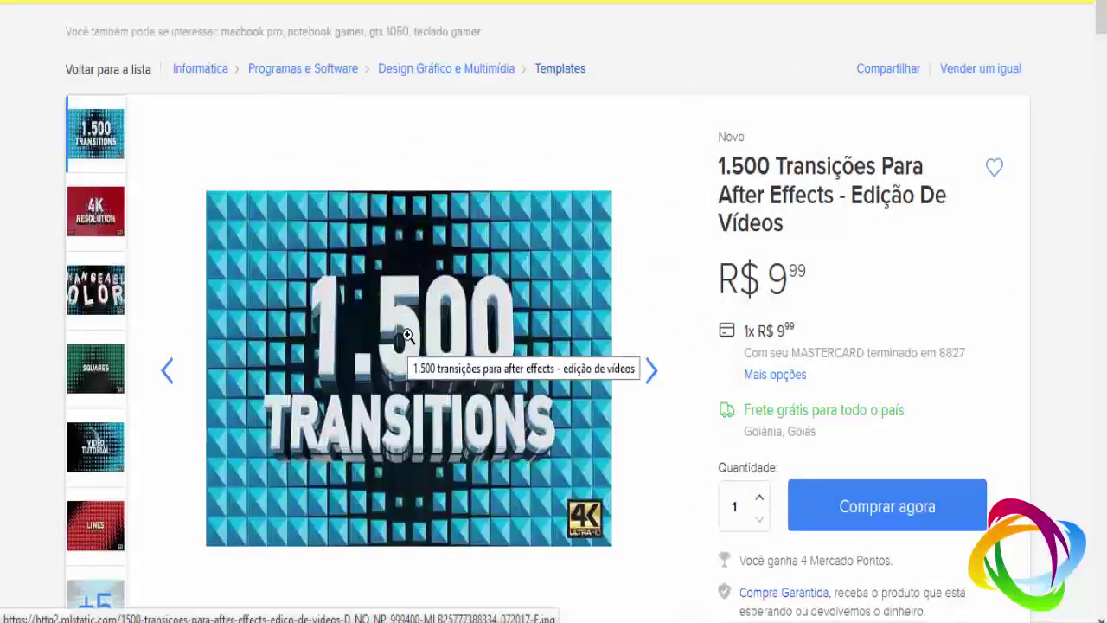
scroll(657, 309, "down", 10)
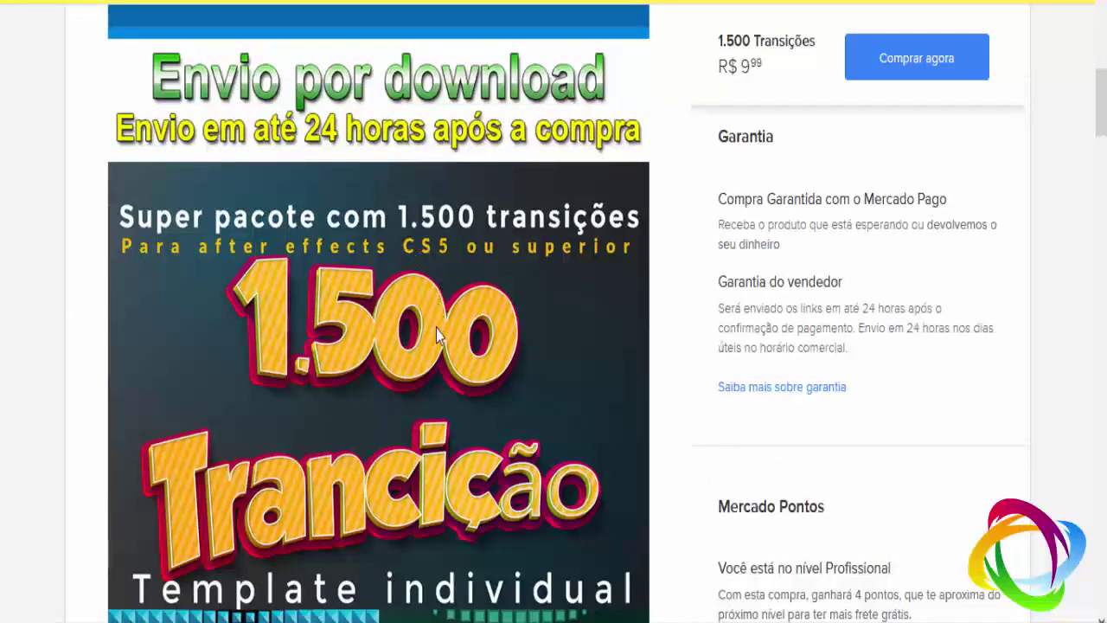
scroll(390, 414, "down", 5)
scroll(383, 382, "down", 4)
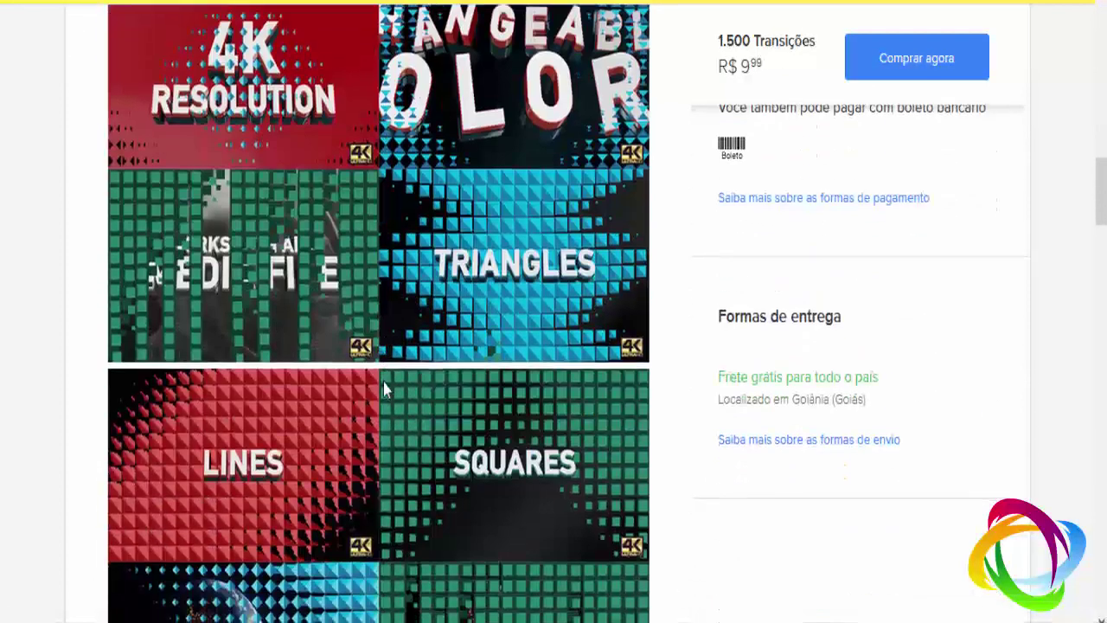
scroll(383, 382, "down", 5)
scroll(381, 391, "down", 4)
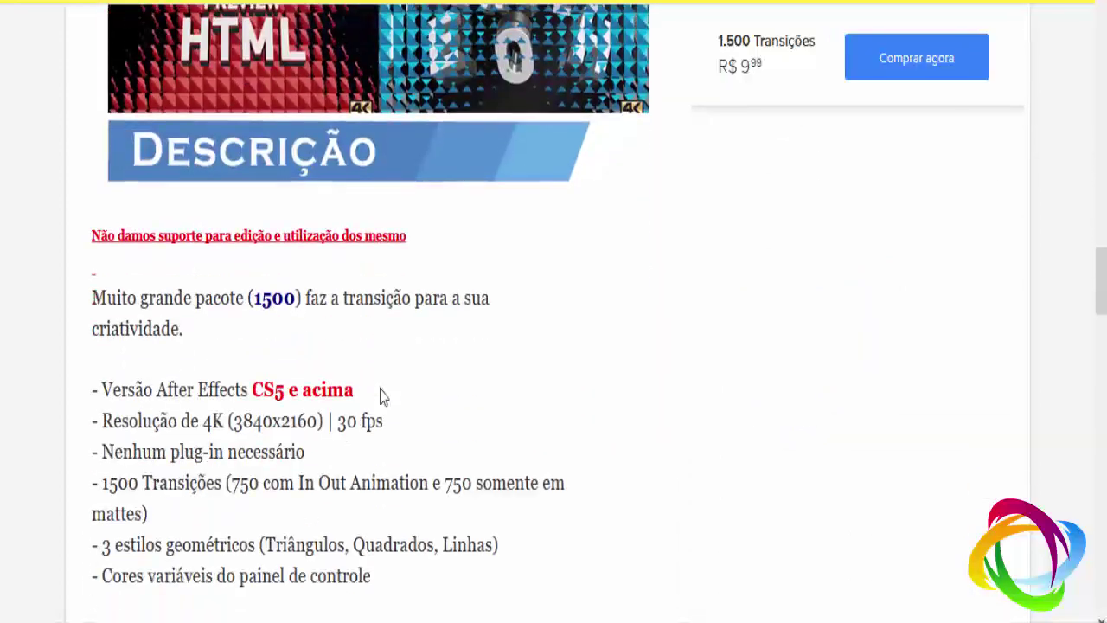
scroll(382, 394, "up", 3)
scroll(382, 393, "up", 5)
scroll(381, 391, "up", 6)
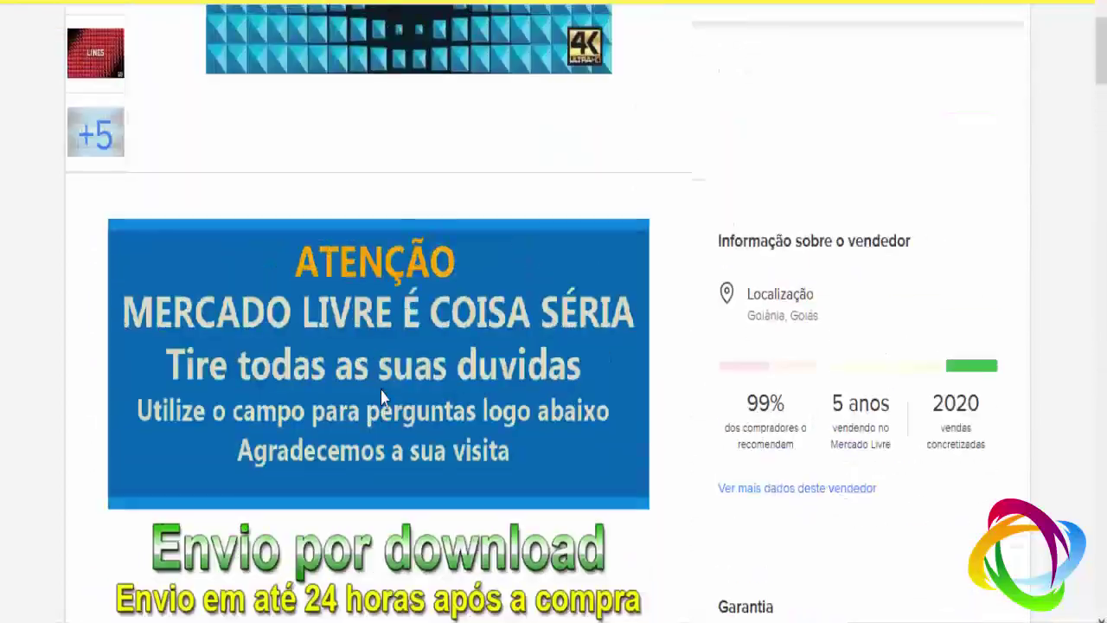
scroll(380, 389, "up", 5)
scroll(214, 347, "down", 1)
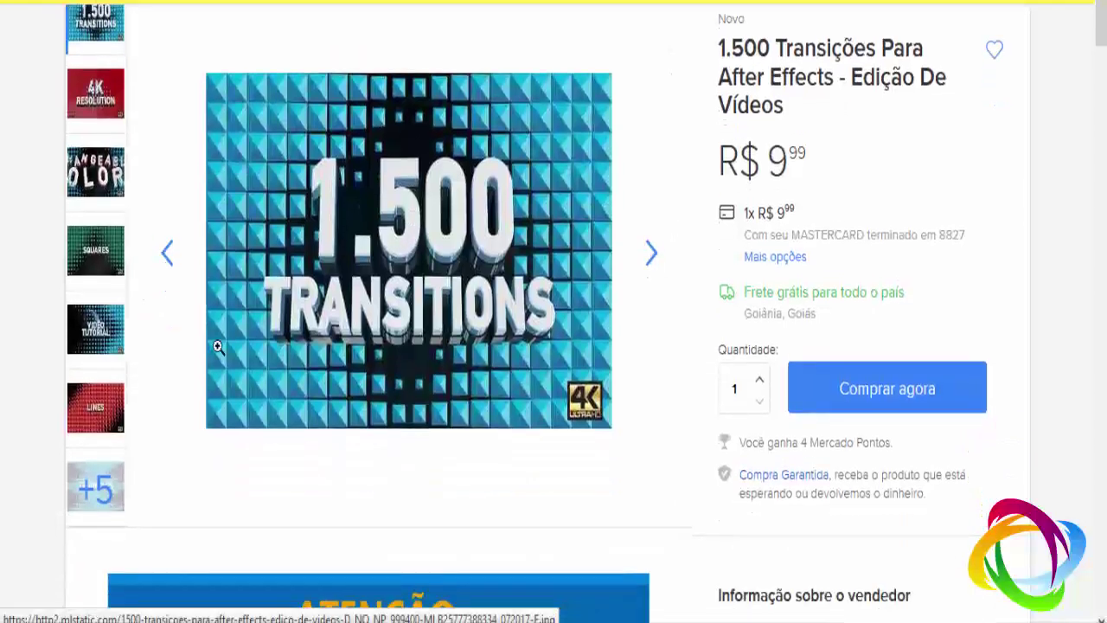
scroll(150, 176, "up", 1)
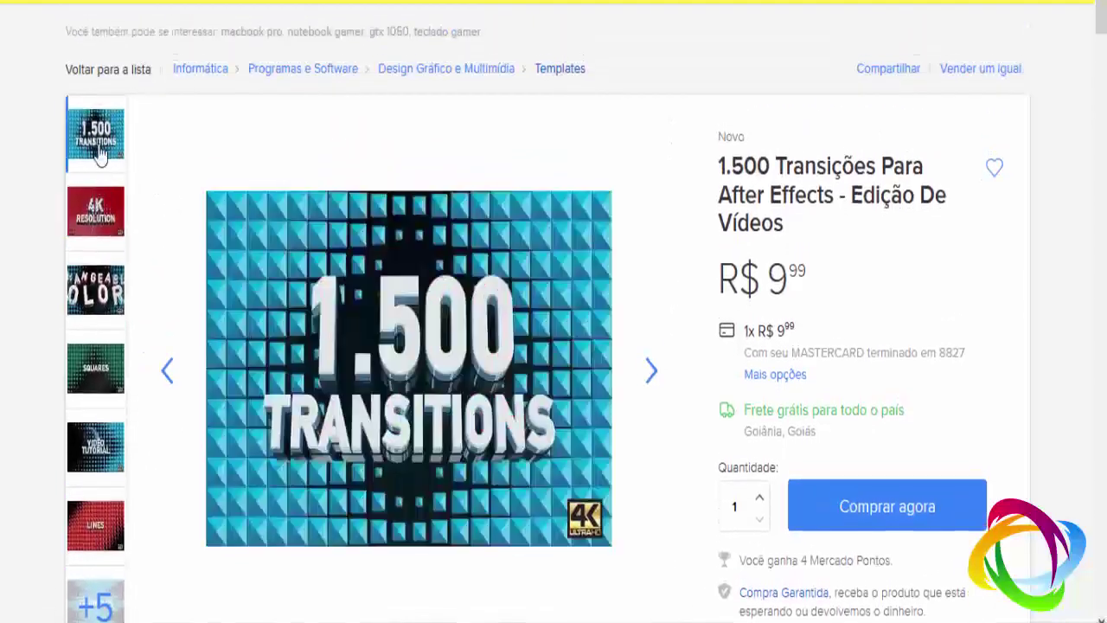
Enlarge the 1.500 Transitions image and step through the 4K, Changeable Color, Squares and Video Tutorial previews
left_click(466, 313)
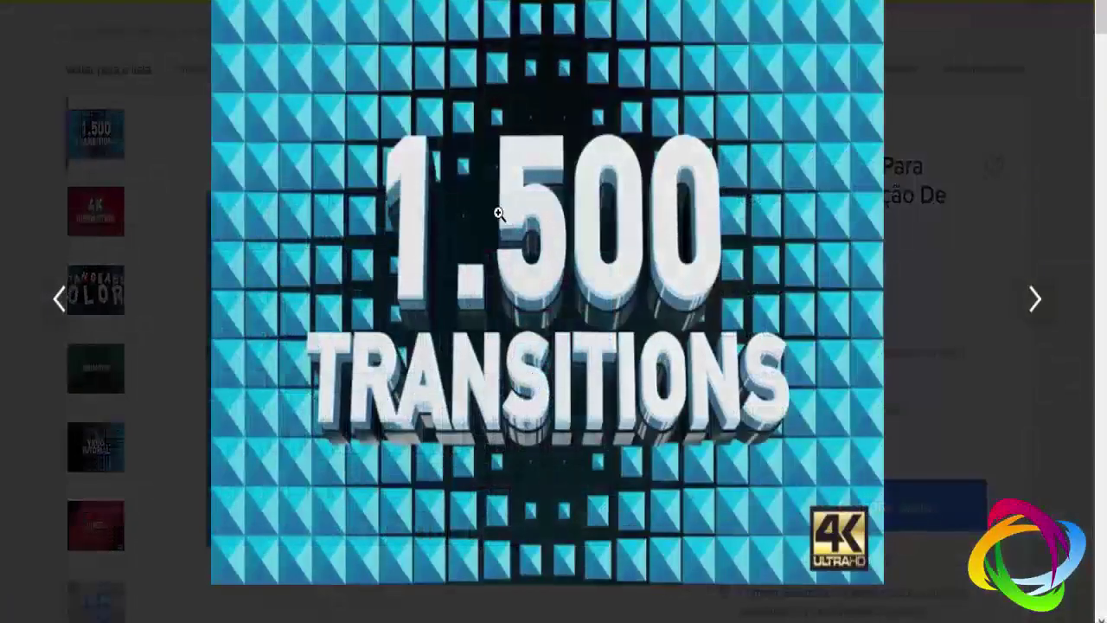
left_click(1035, 300)
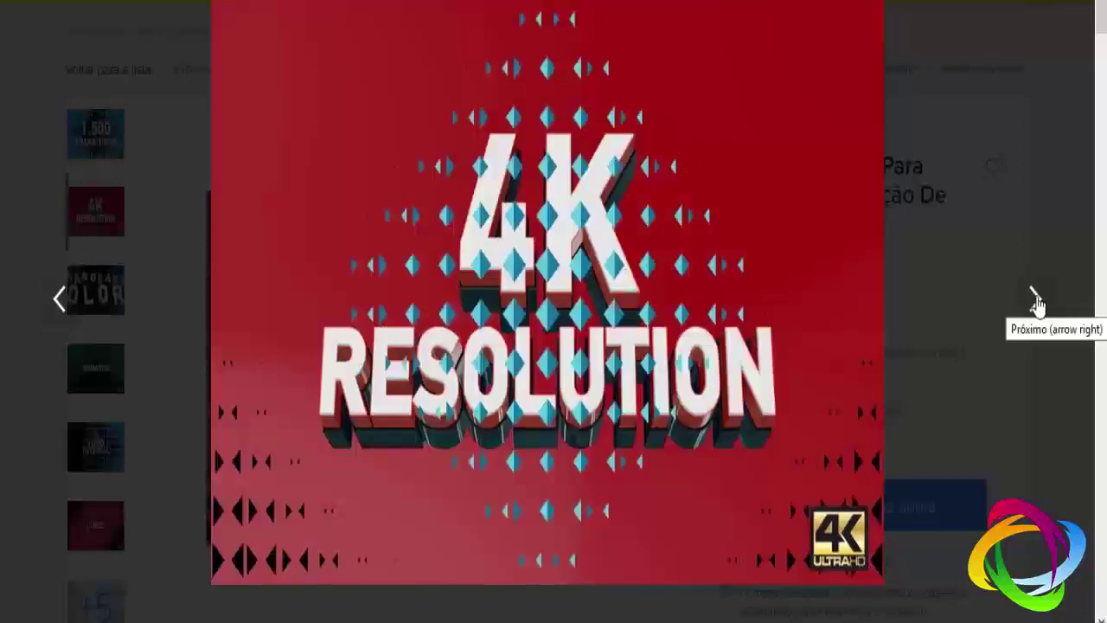
left_click(1036, 303)
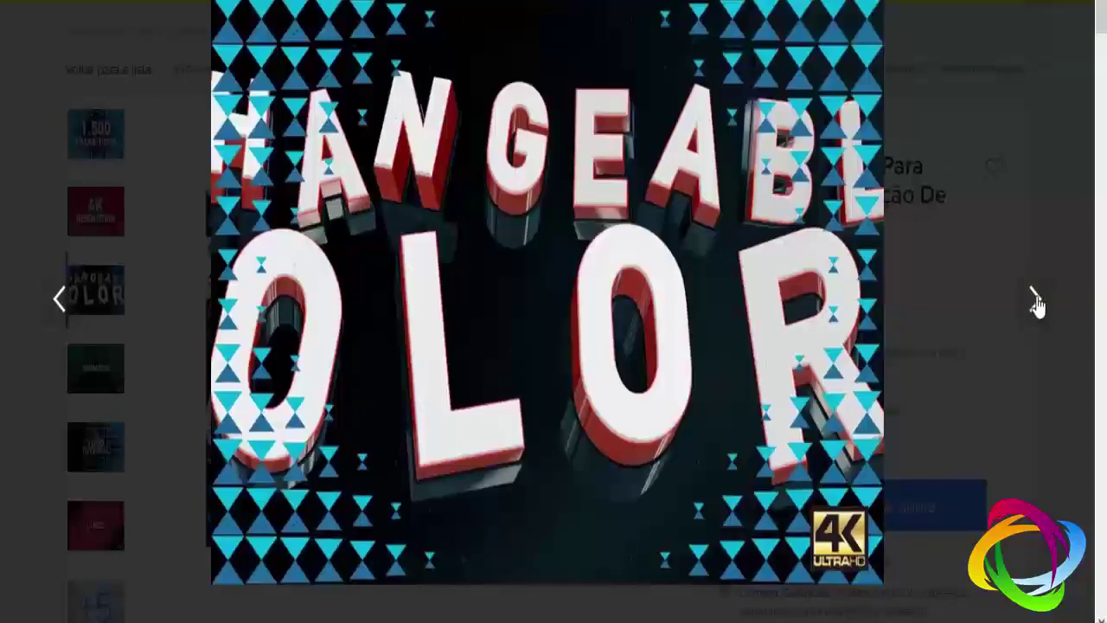
left_click(1037, 302)
left_click(1036, 303)
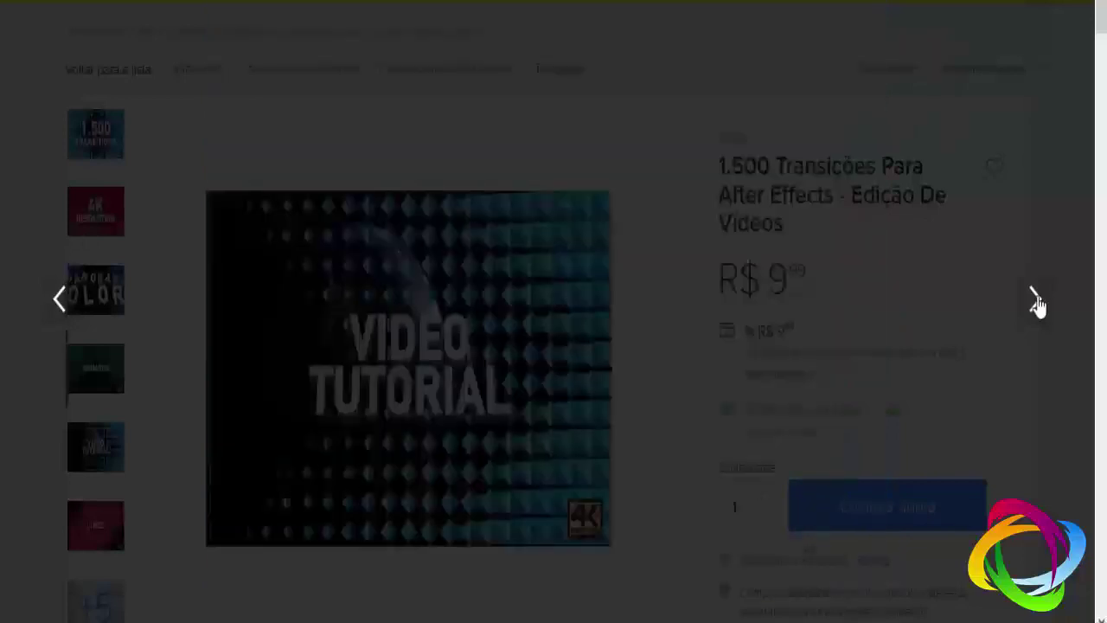
left_click(1037, 303)
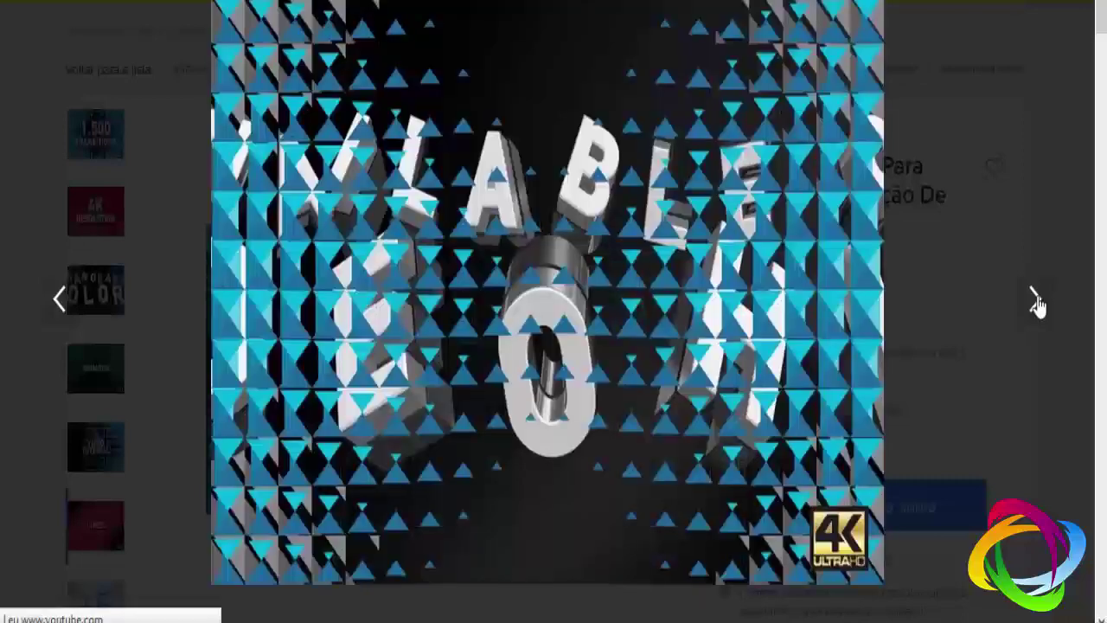
left_click(1037, 303)
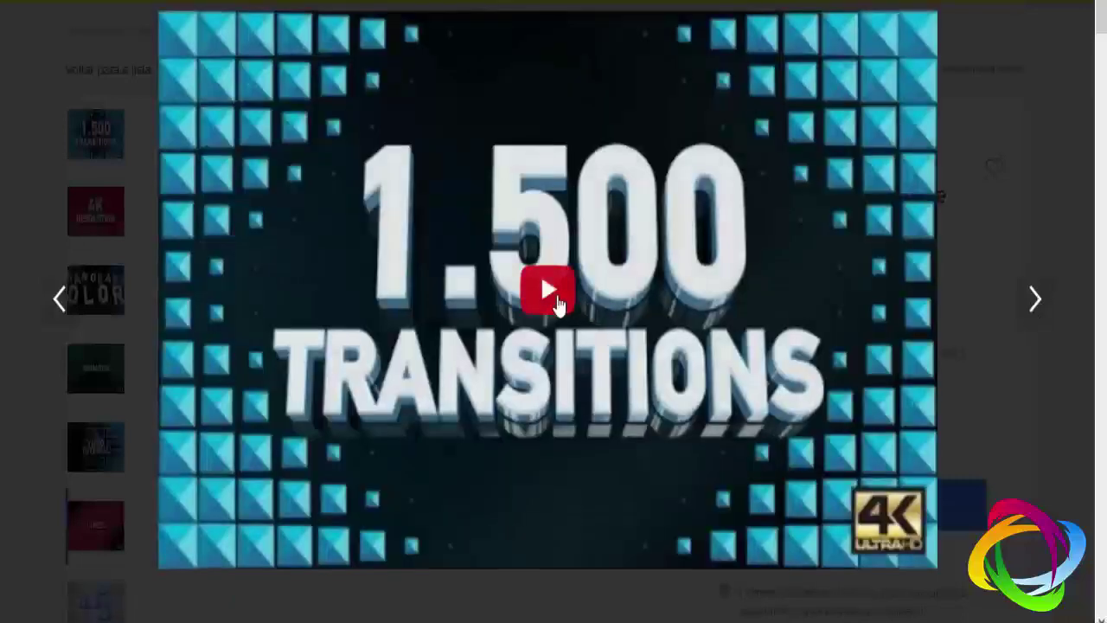
Play the 1.500 Transitions preview video muted, then close the viewer
left_click(547, 289)
left_click(217, 552)
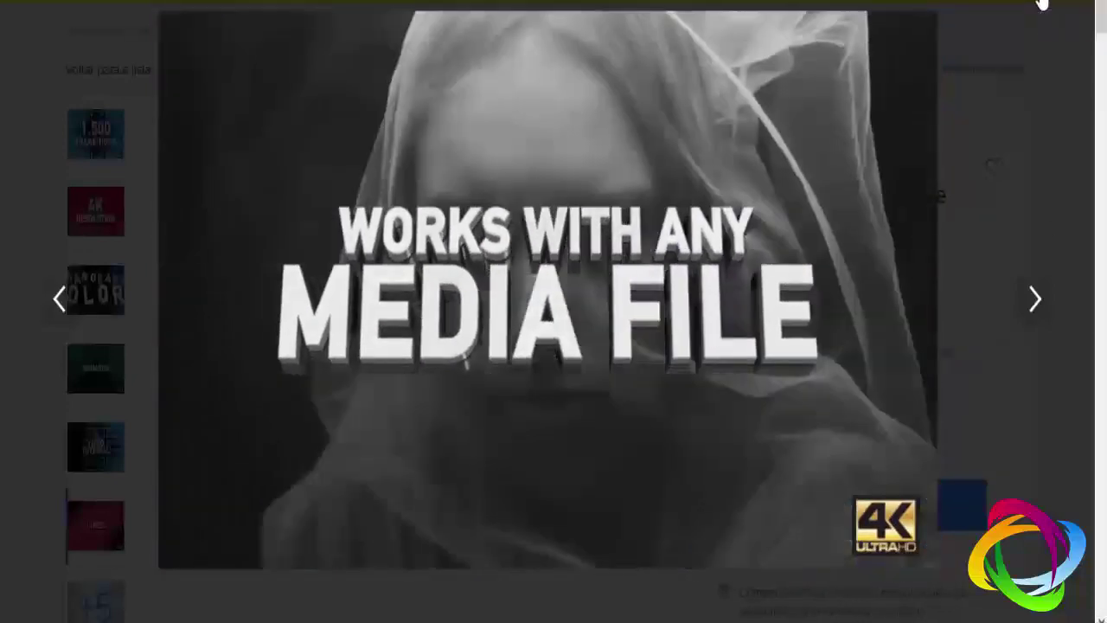
left_click(1042, 6)
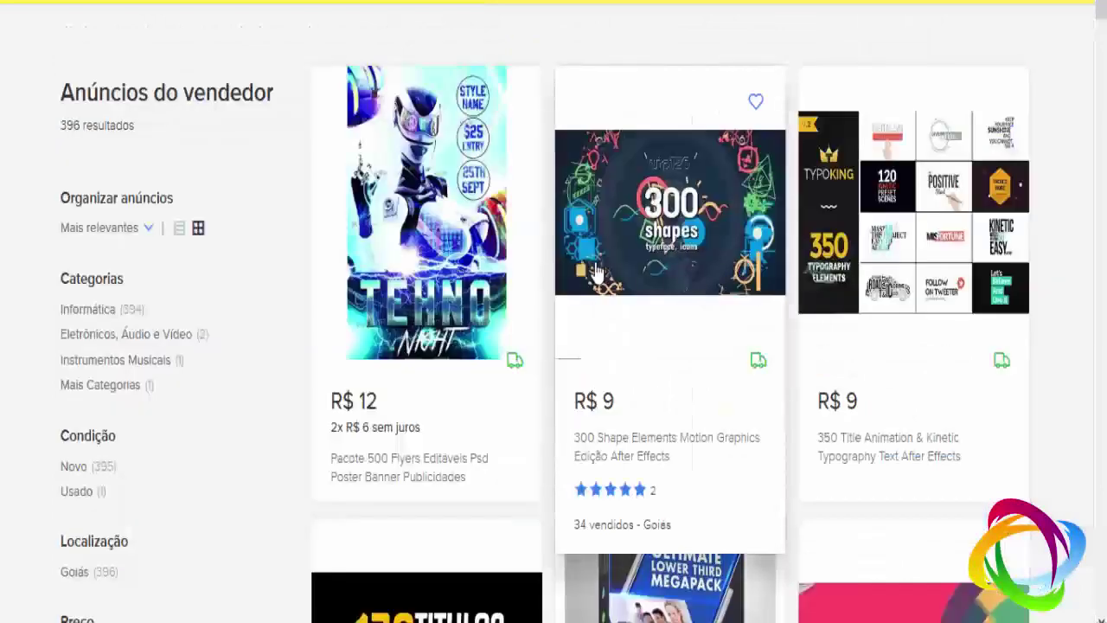
scroll(554, 273, "down", 5)
scroll(634, 346, "up", 5)
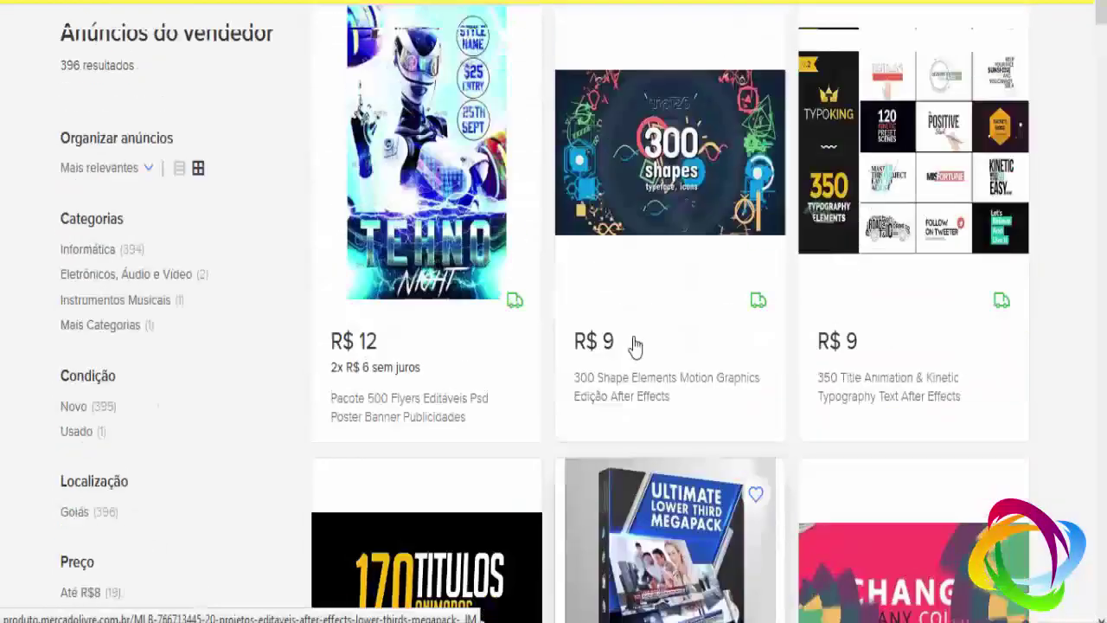
scroll(870, 313, "down", 3)
scroll(888, 235, "down", 3)
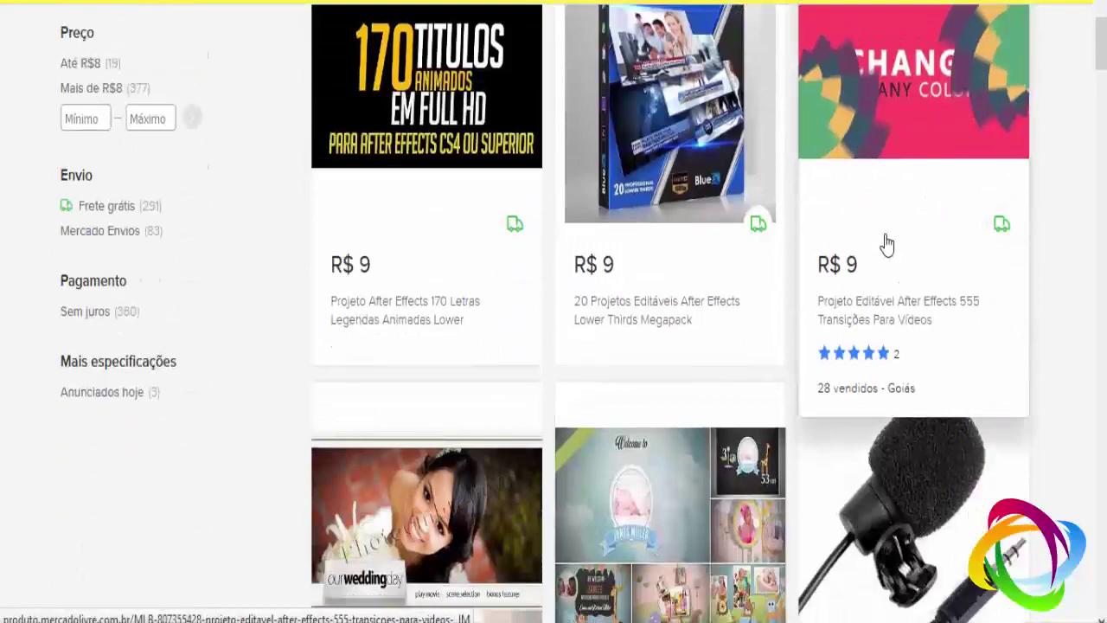
scroll(886, 251, "down", 4)
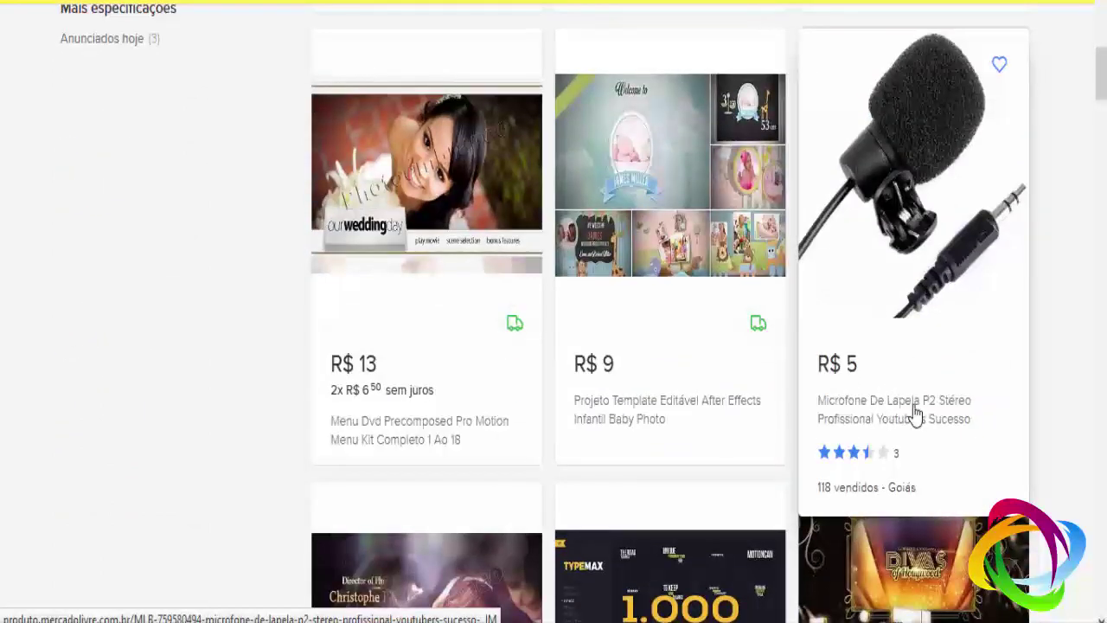
scroll(519, 303, "down", 4)
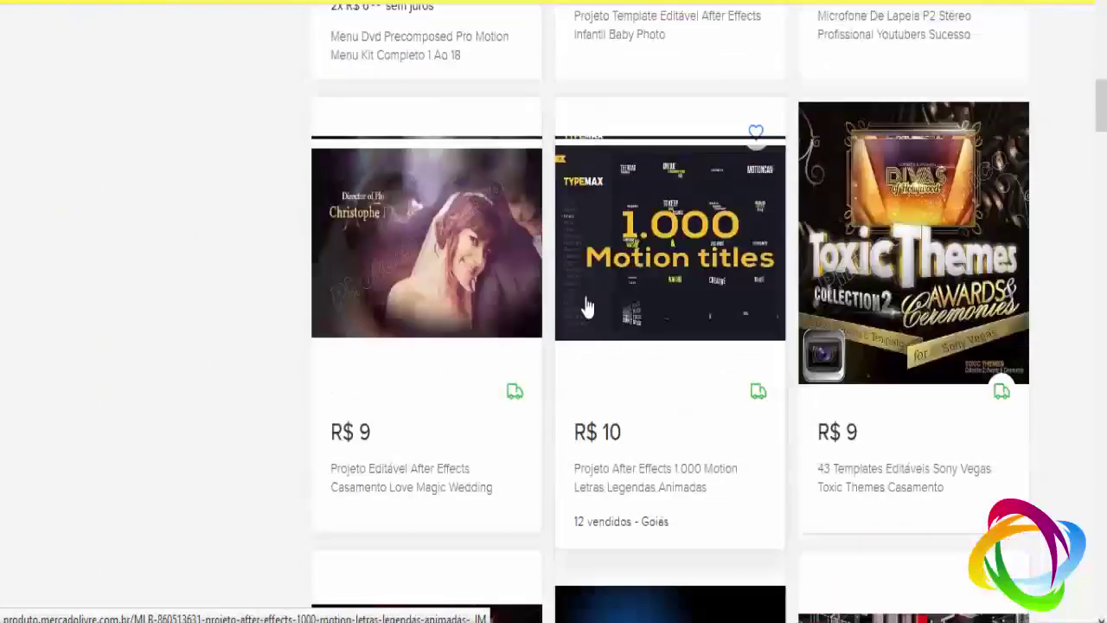
scroll(605, 311, "up", 5)
scroll(702, 303, "down", 9)
scroll(683, 277, "up", 5)
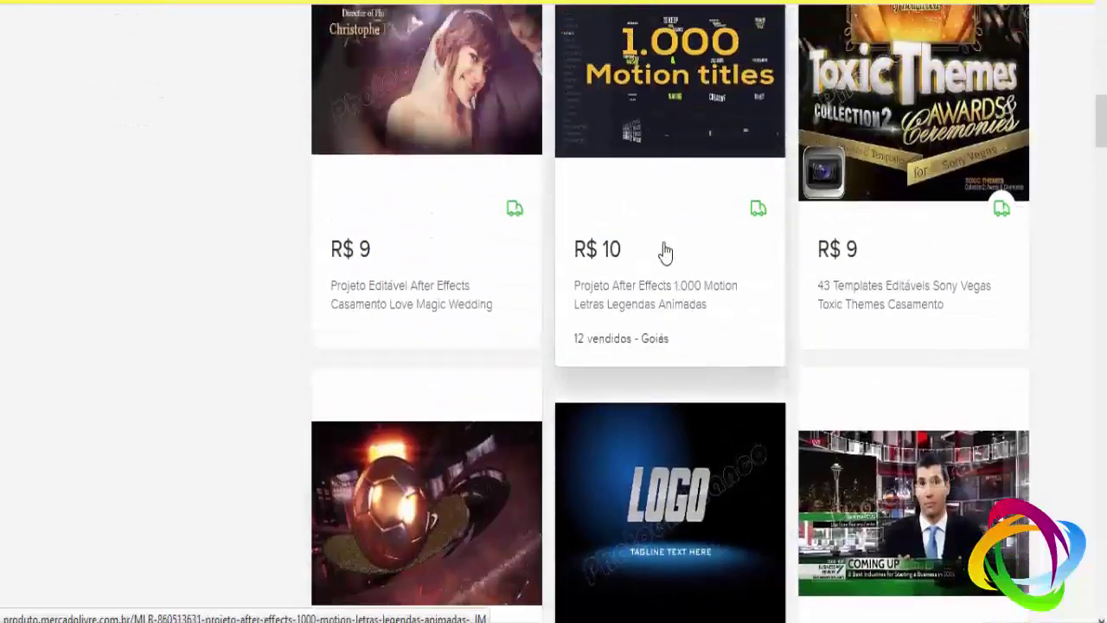
scroll(707, 352, "down", 2)
scroll(919, 249, "down", 3)
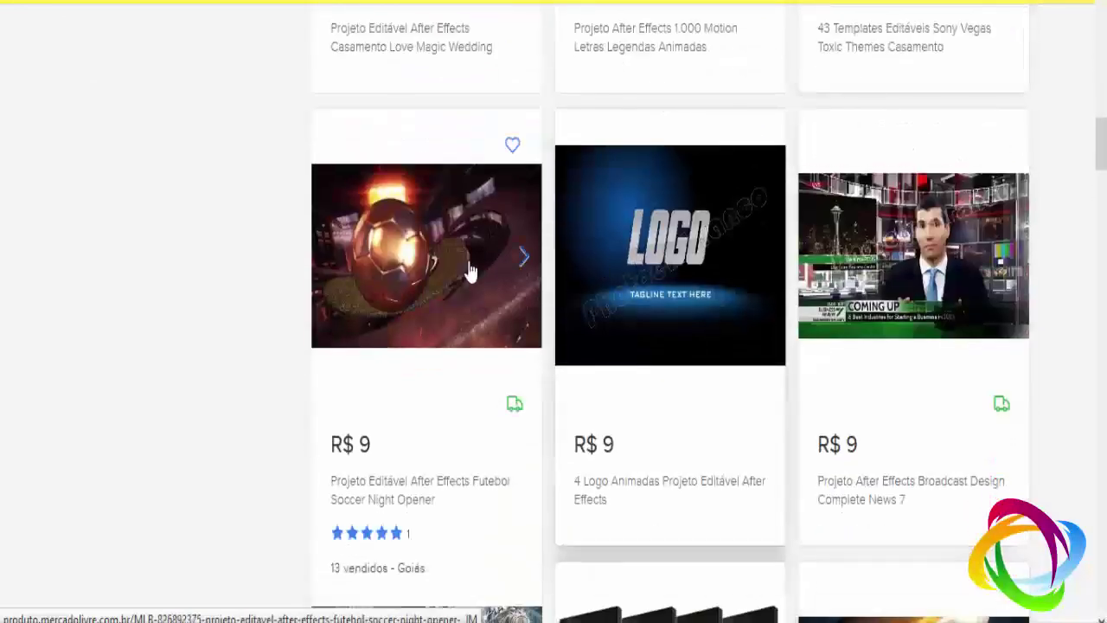
scroll(302, 291, "down", 2)
scroll(301, 296, "down", 4)
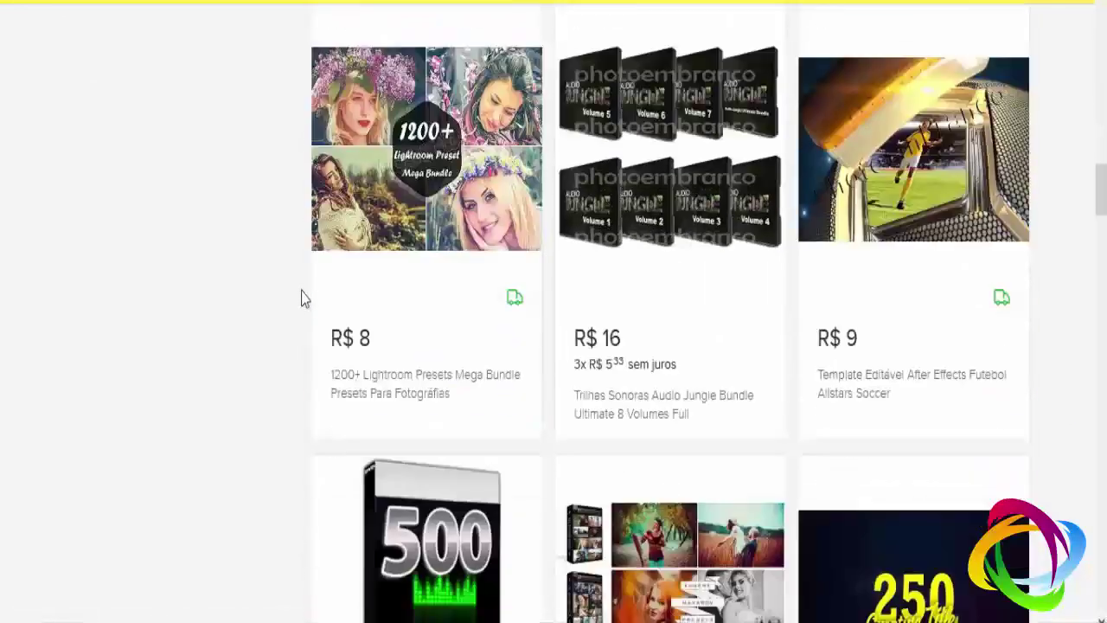
scroll(650, 318, "down", 3)
scroll(650, 302, "up", 4)
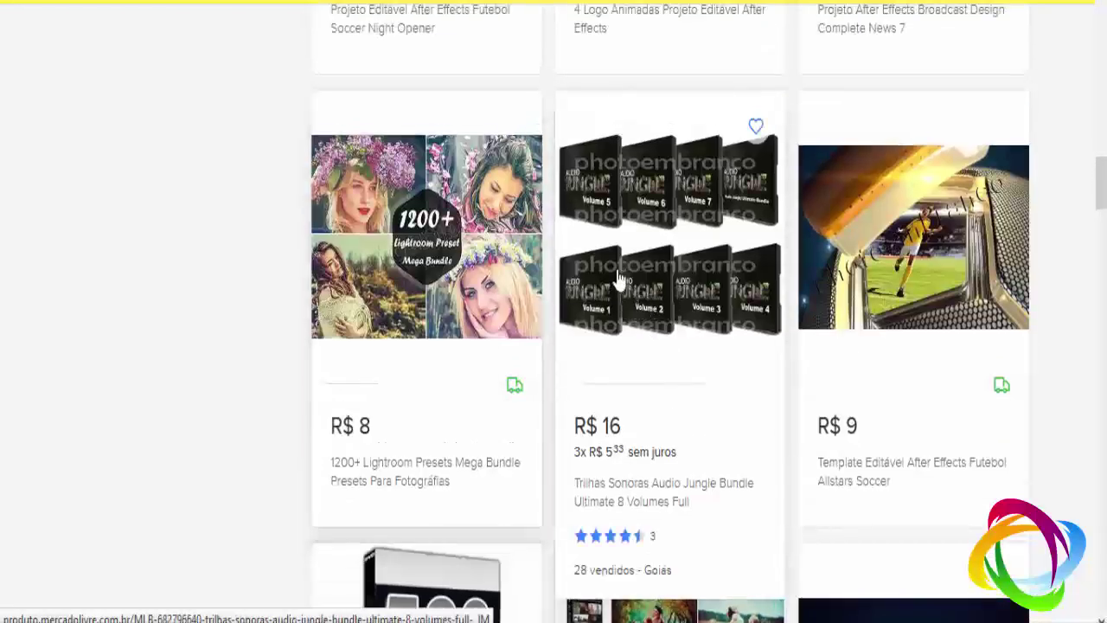
scroll(714, 257, "down", 1)
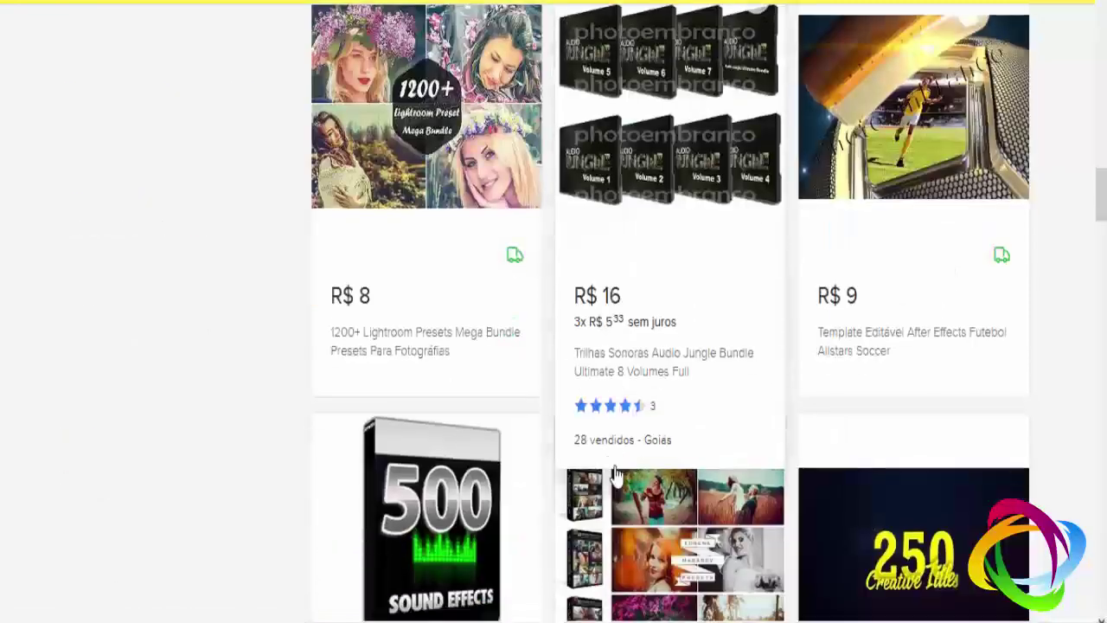
scroll(670, 312, "down", 5)
mouse_move(1101, 250)
left_mouse_down()
mouse_move(1102, 577)
mouse_move(1055, 30)
left_mouse_up()
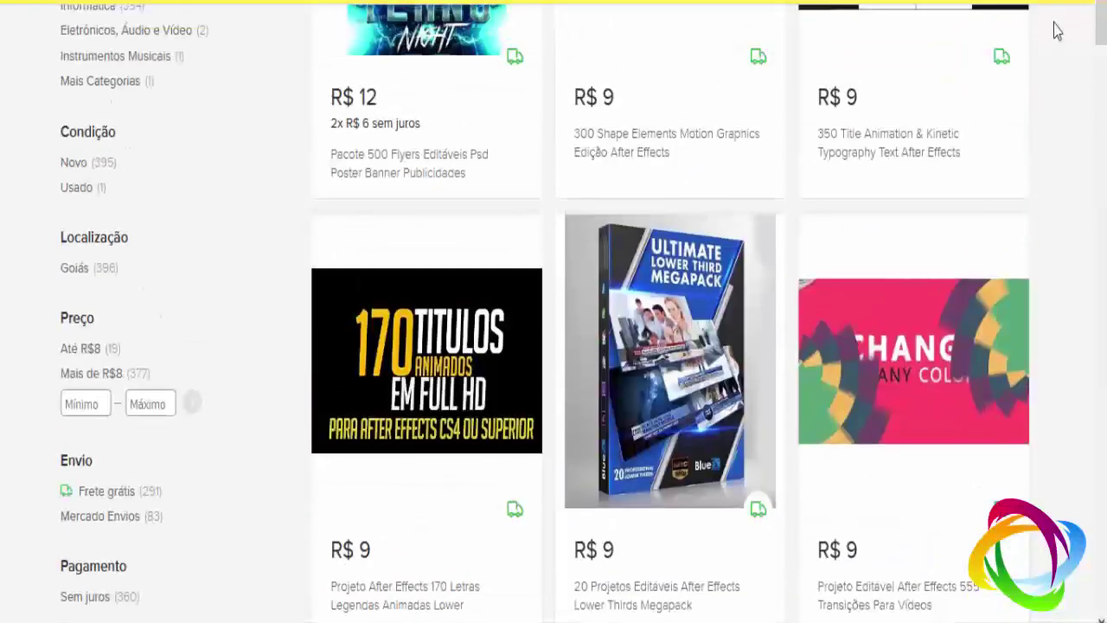
scroll(670, 312, "up", 4)
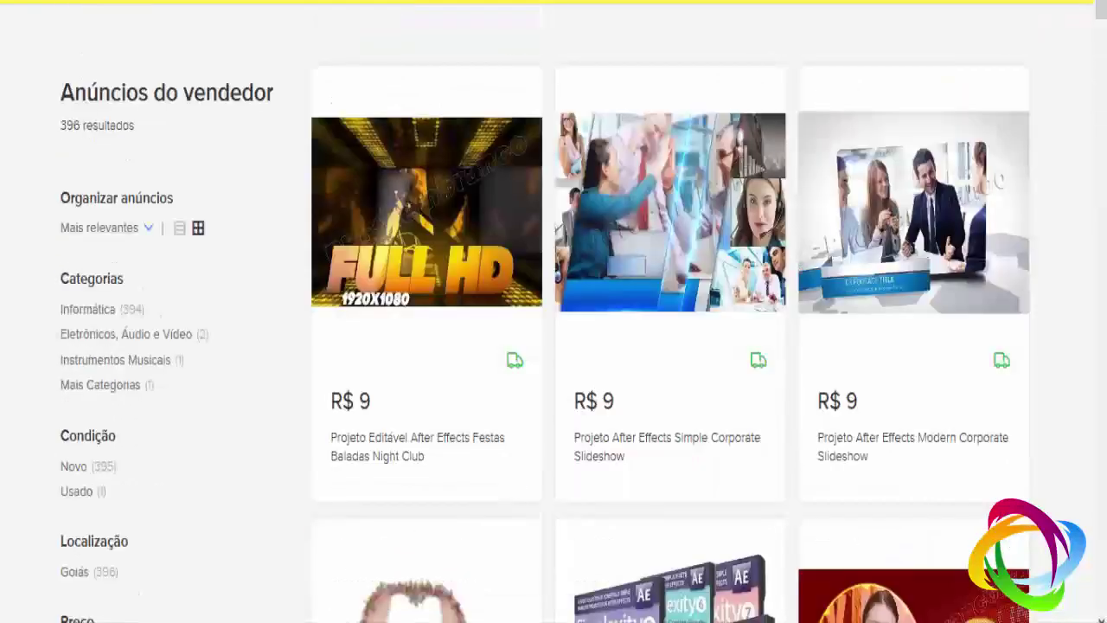
scroll(665, 329, "down", 4)
scroll(665, 329, "down", 5)
scroll(919, 374, "up", 5)
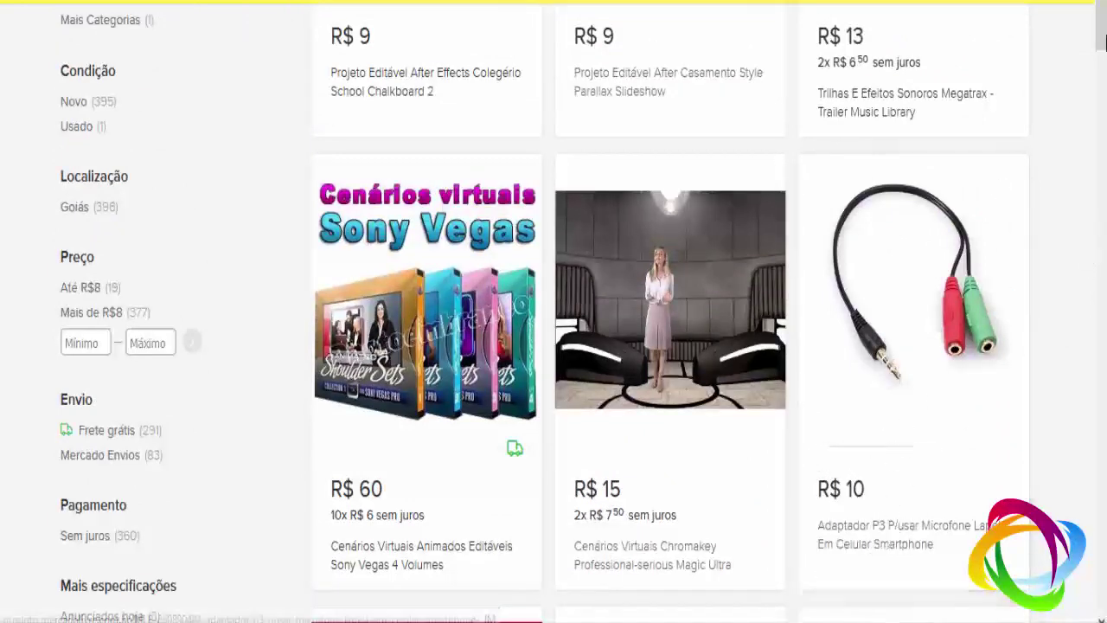
left_click_drag(1100, 26, 1099, 38)
scroll(1003, 227, "up", 3)
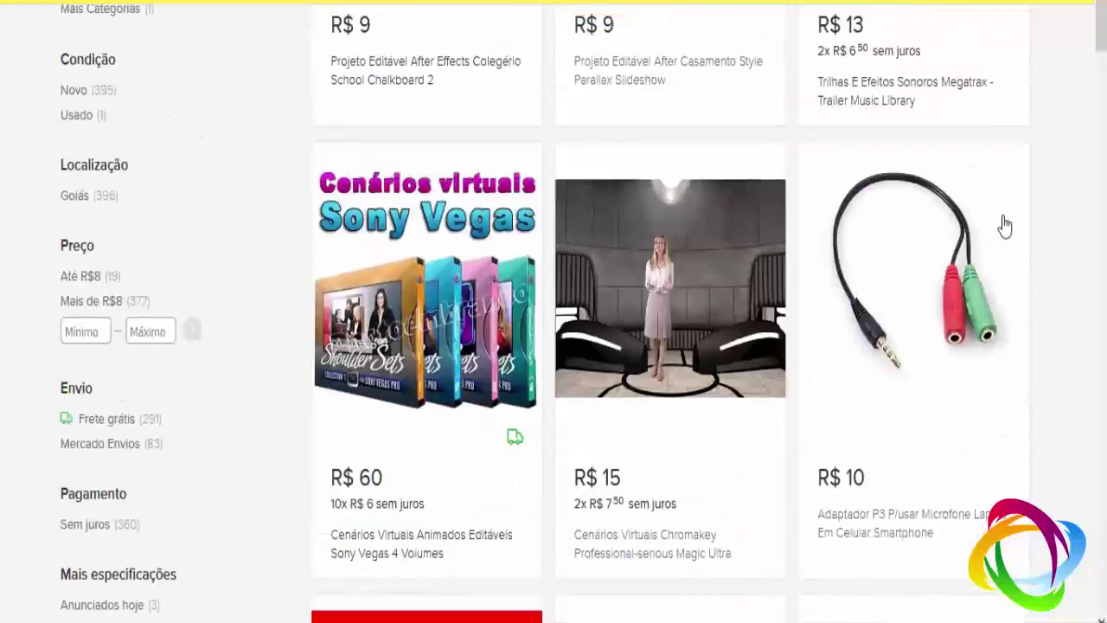
scroll(942, 325, "up", 3)
scroll(941, 382, "down", 6)
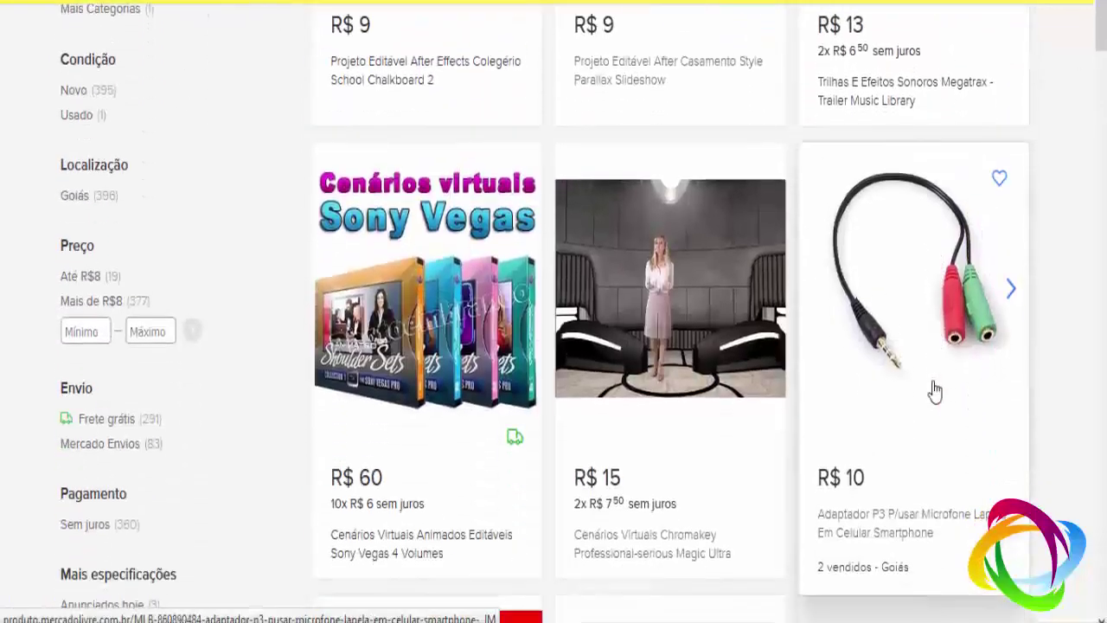
scroll(918, 410, "up", 3)
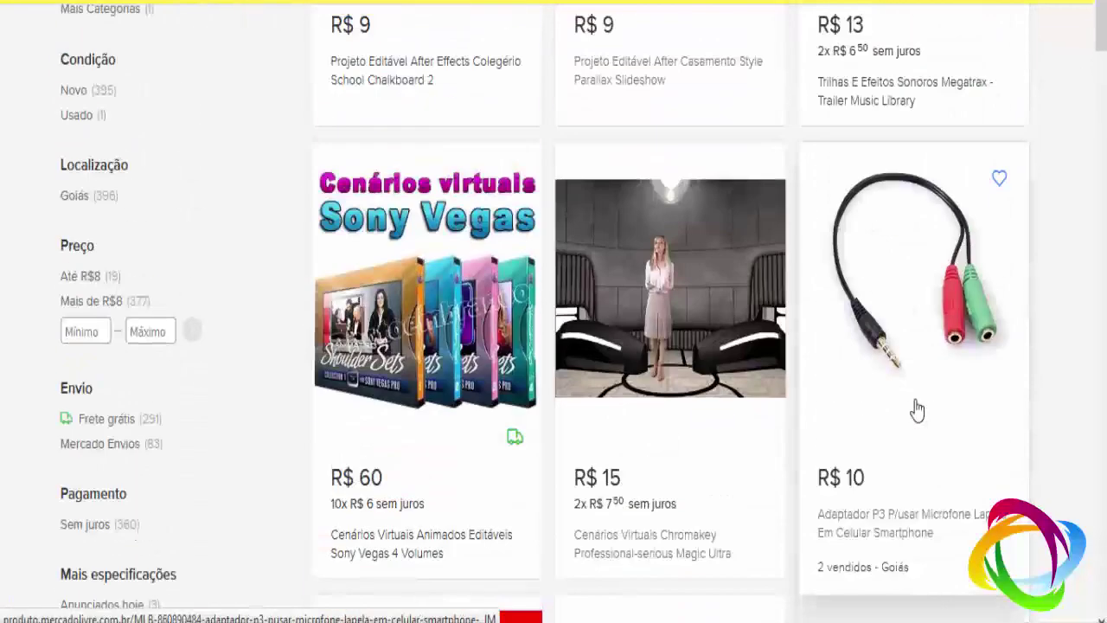
scroll(918, 409, "up", 2)
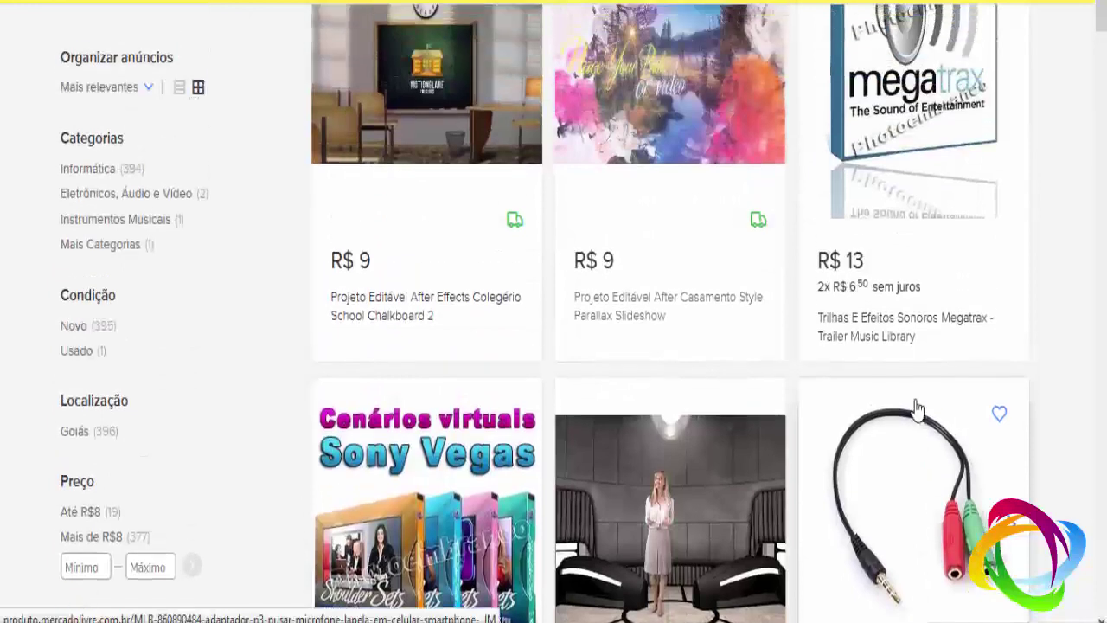
scroll(917, 410, "down", 2)
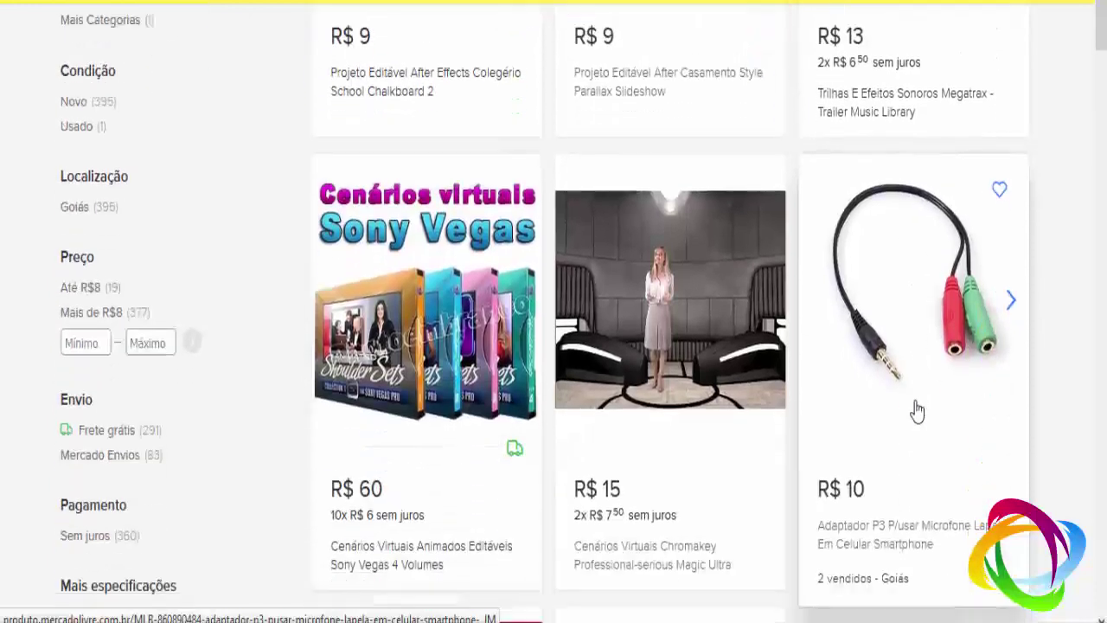
scroll(913, 418, "down", 1)
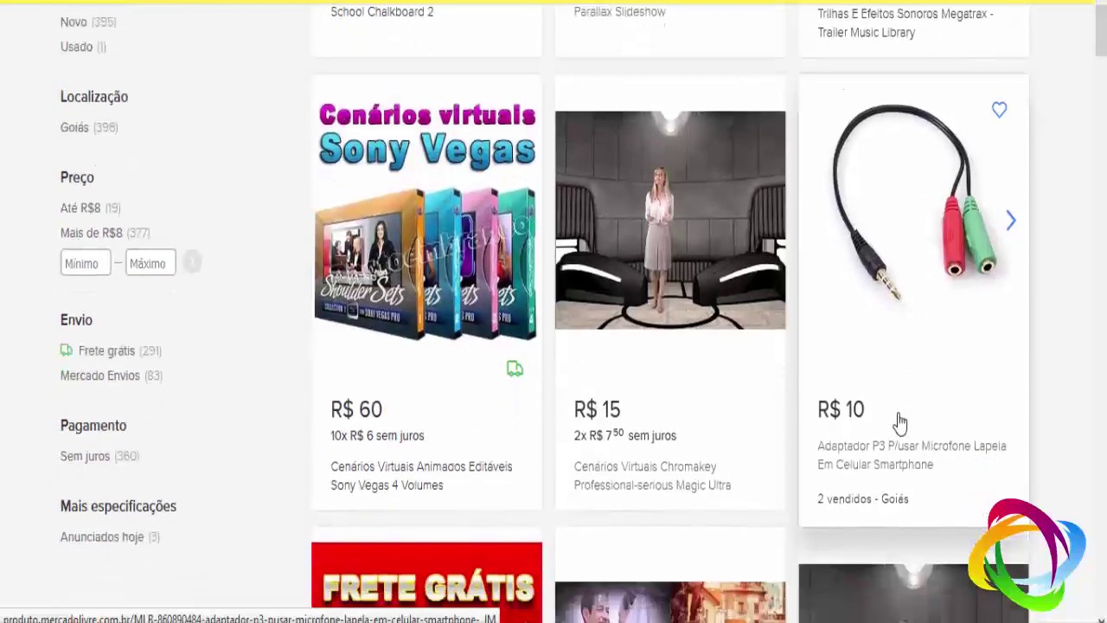
scroll(585, 412, "up", 1)
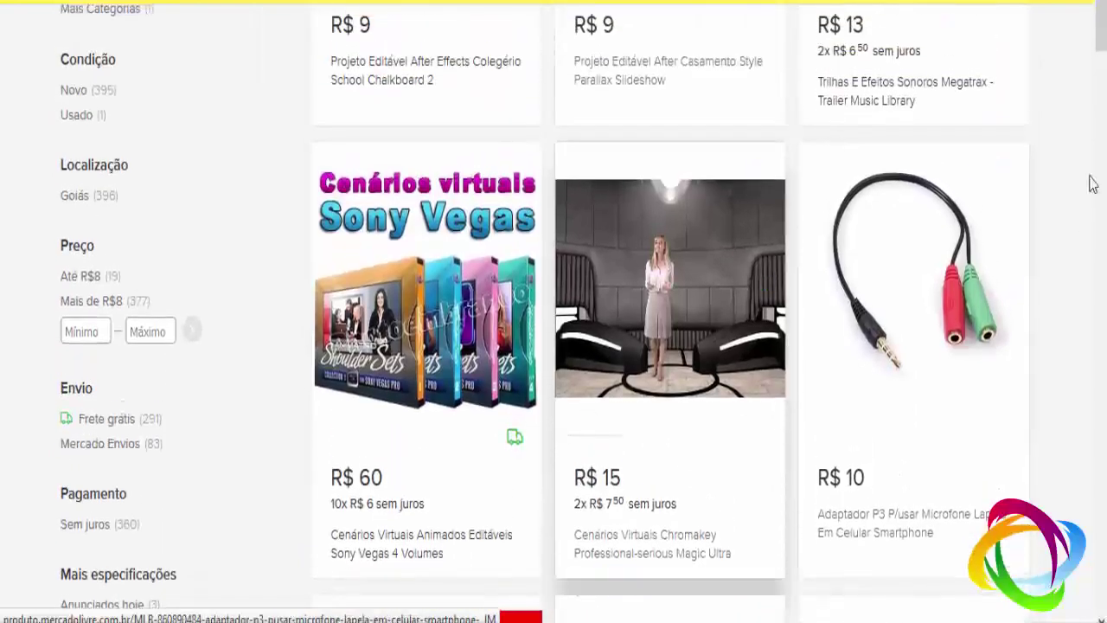
mouse_move(1102, 33)
left_mouse_down()
mouse_move(1103, 160)
mouse_move(1102, 10)
left_mouse_up()
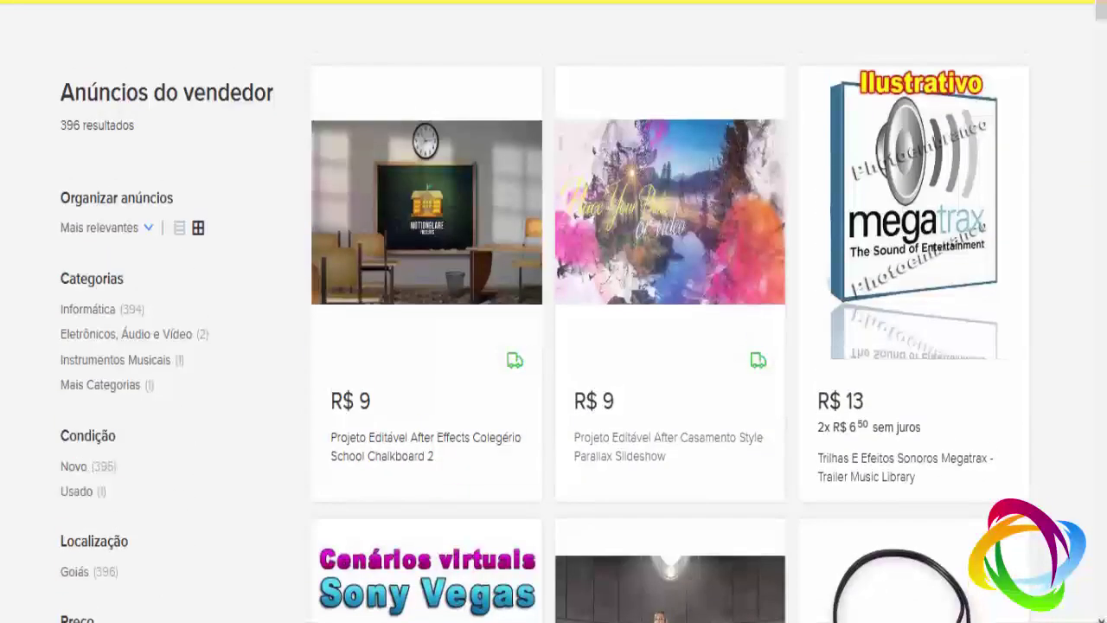
scroll(662, 371, "down", 2)
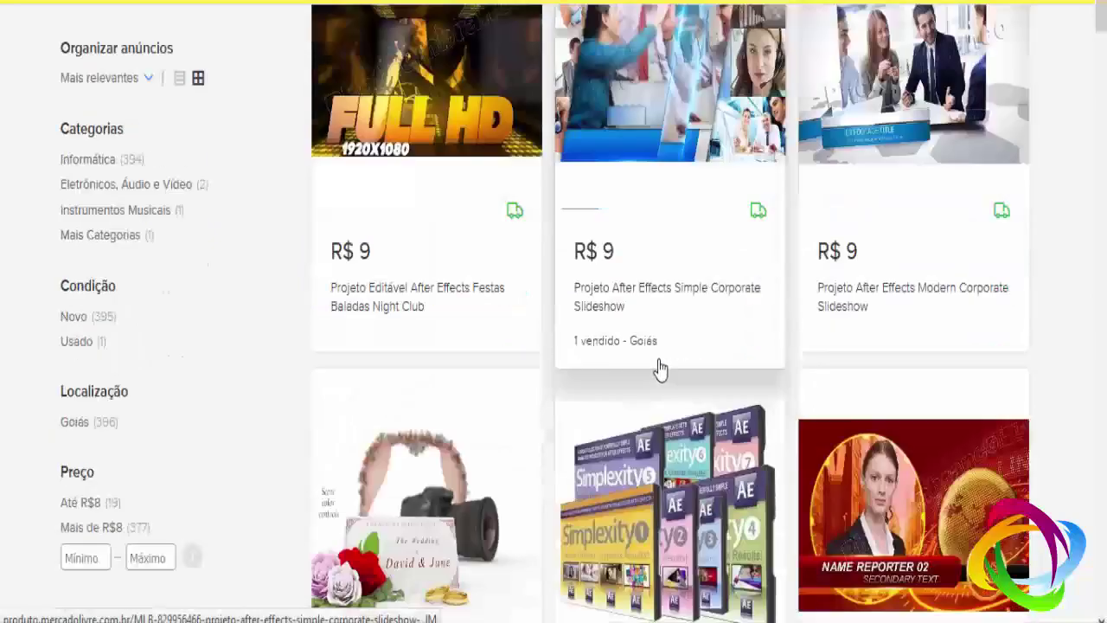
scroll(667, 401, "down", 8)
scroll(709, 403, "down", 7)
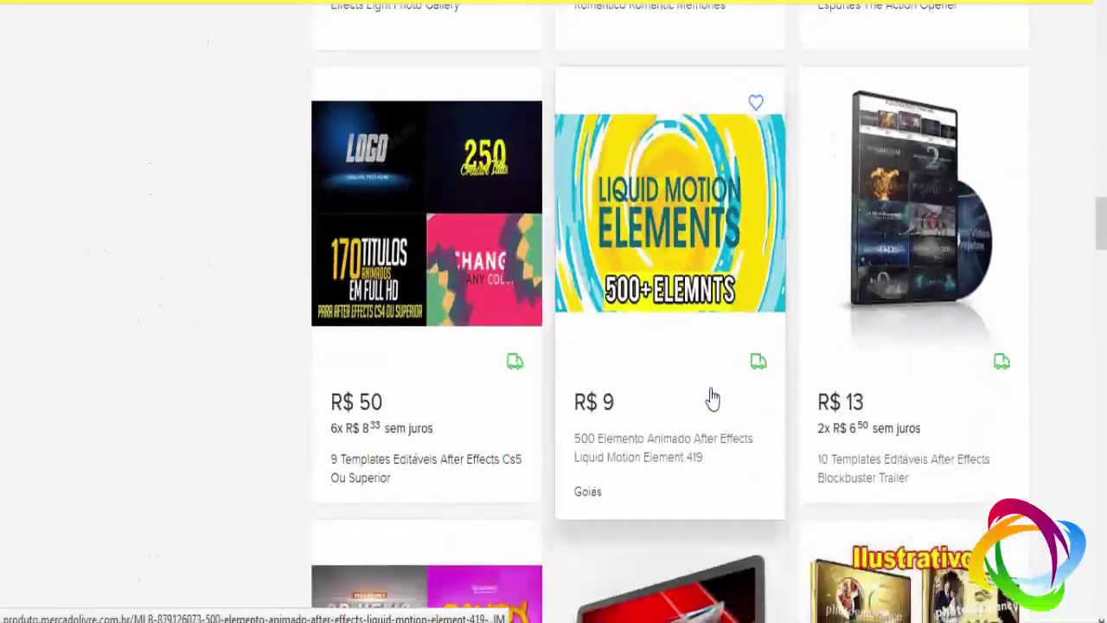
scroll(713, 395, "up", 6)
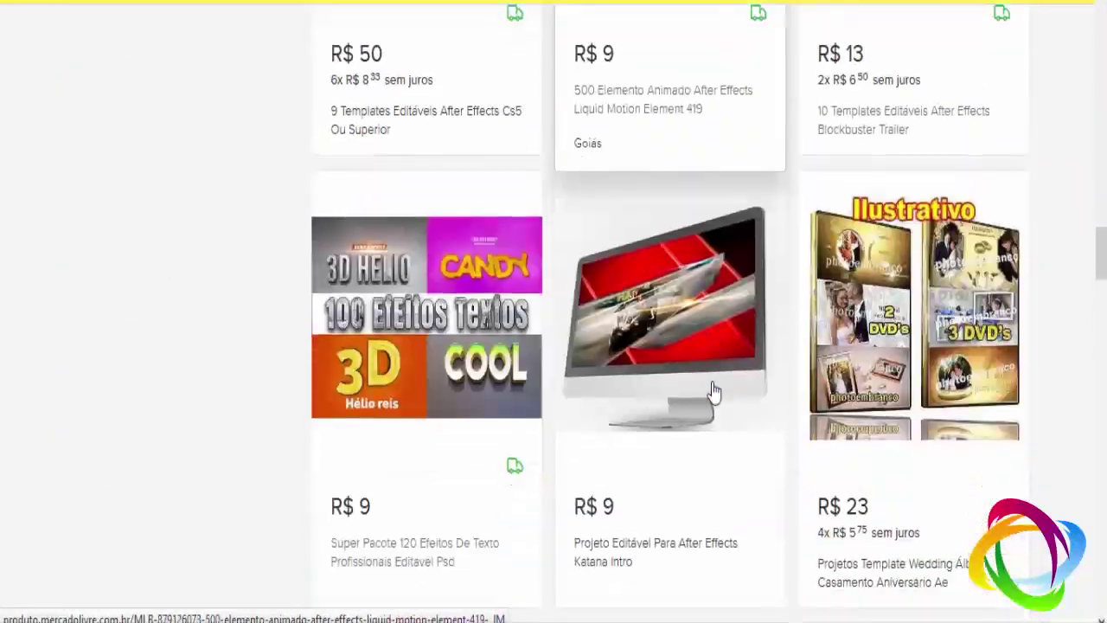
scroll(713, 391, "up", 3)
scroll(713, 391, "down", 8)
scroll(713, 391, "down", 4)
scroll(713, 391, "down", 5)
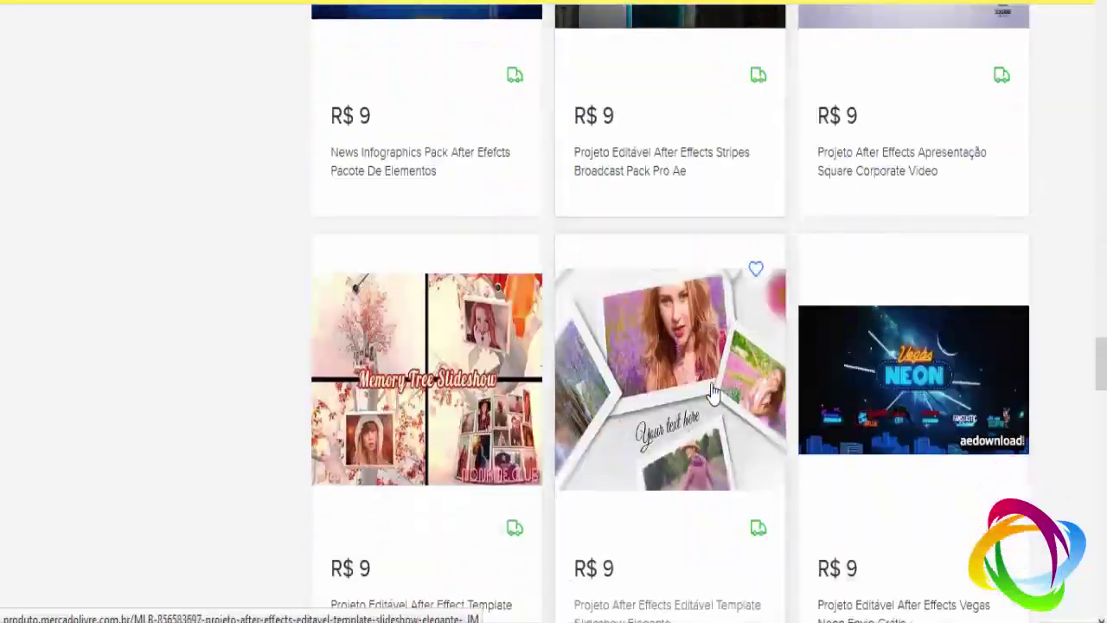
scroll(714, 390, "up", 5)
scroll(712, 390, "down", 3)
scroll(782, 121, "up", 15)
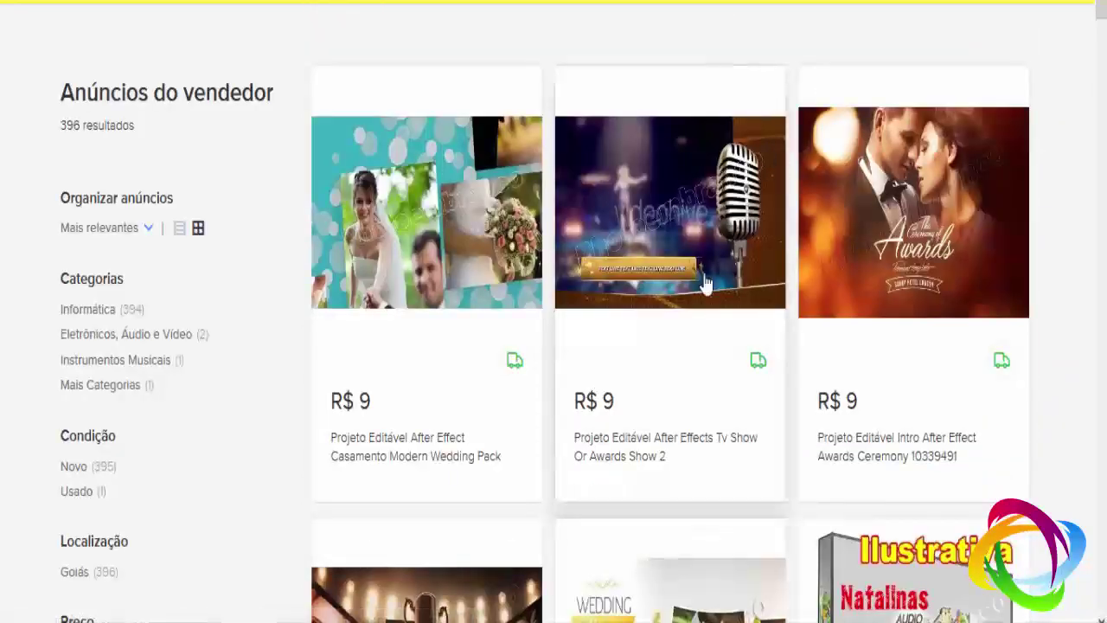
scroll(694, 388, "down", 7)
scroll(694, 389, "down", 12)
scroll(694, 383, "up", 5)
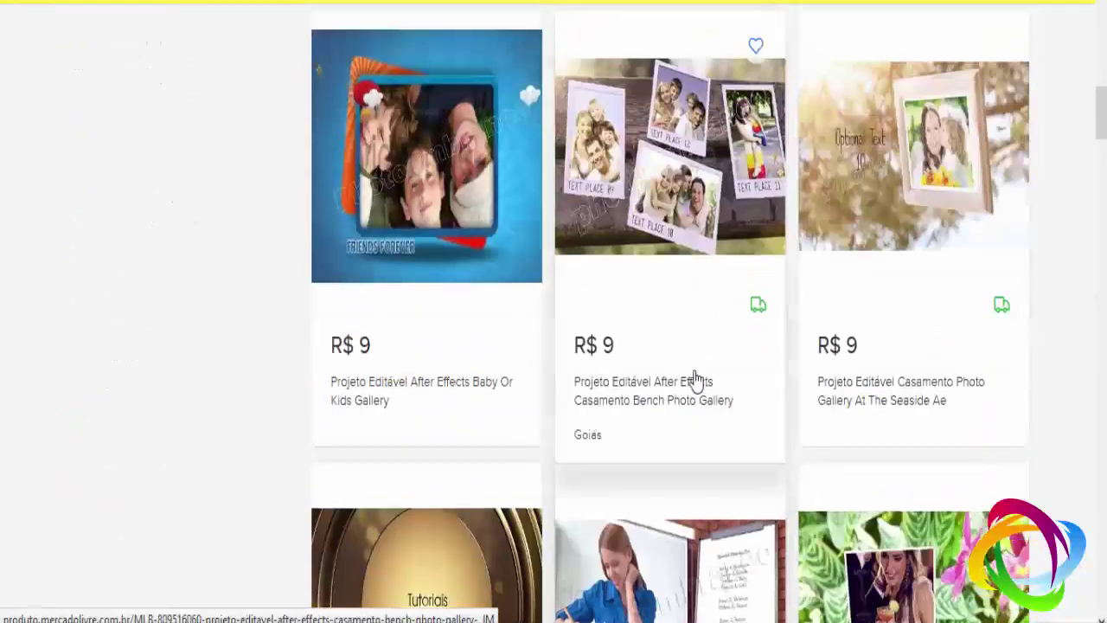
scroll(694, 380, "up", 4)
scroll(695, 381, "down", 8)
scroll(696, 381, "down", 10)
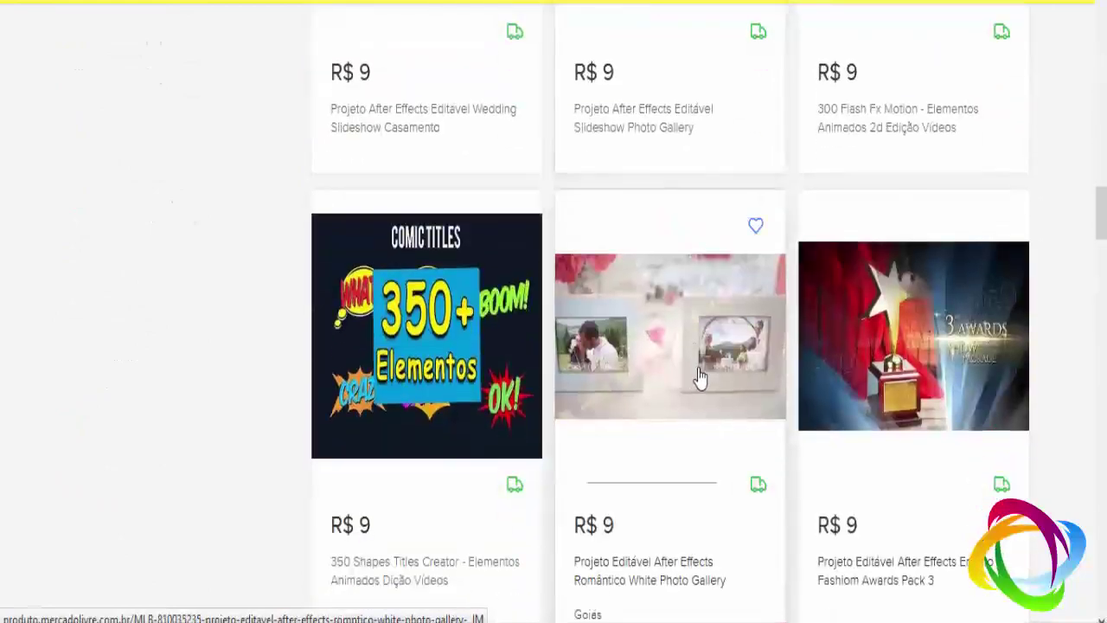
scroll(853, 181, "up", 1)
scroll(778, 260, "up", 3)
scroll(445, 371, "down", 1)
scroll(461, 318, "down", 5)
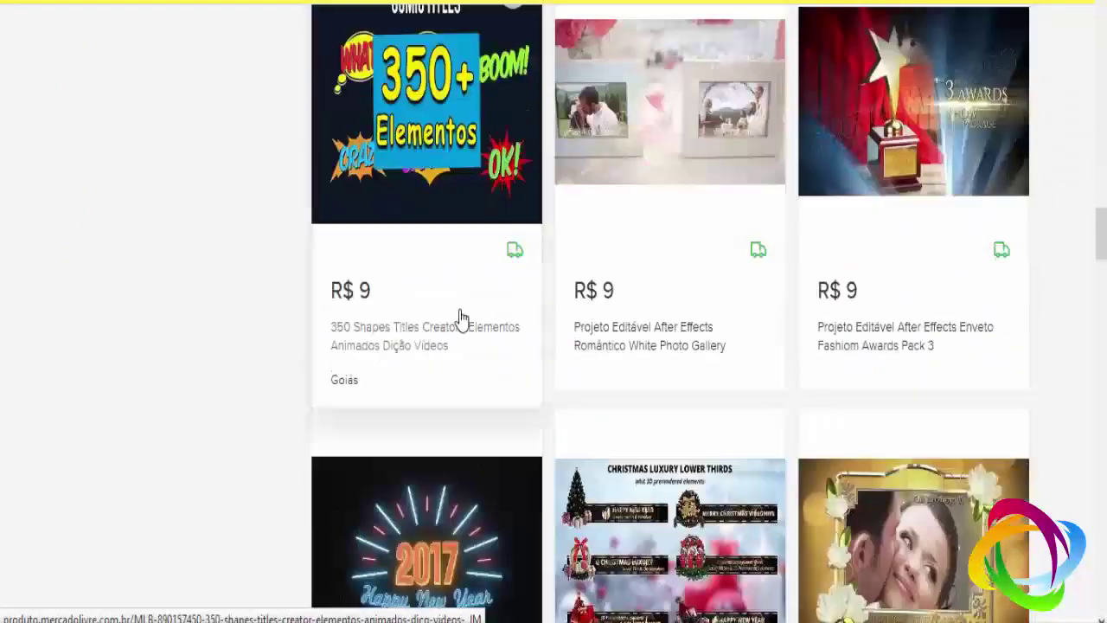
scroll(588, 316, "down", 4)
scroll(588, 323, "down", 5)
scroll(588, 324, "down", 4)
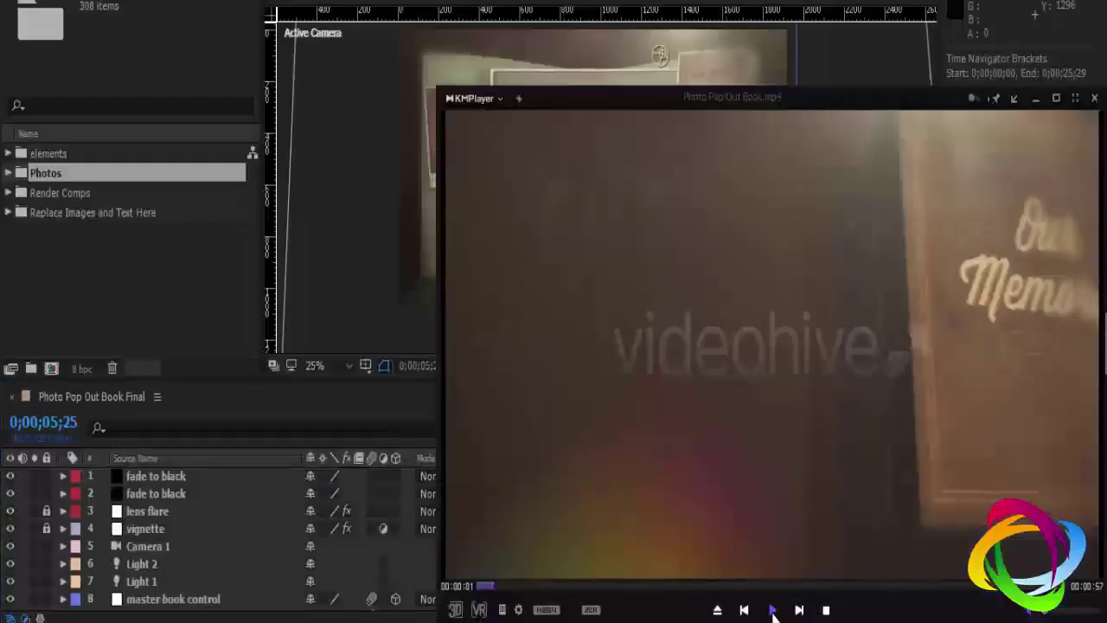
Play 'Photo Pop Out Book.mp4' in KMPlayer and jump back to about 3 seconds
left_click(772, 611)
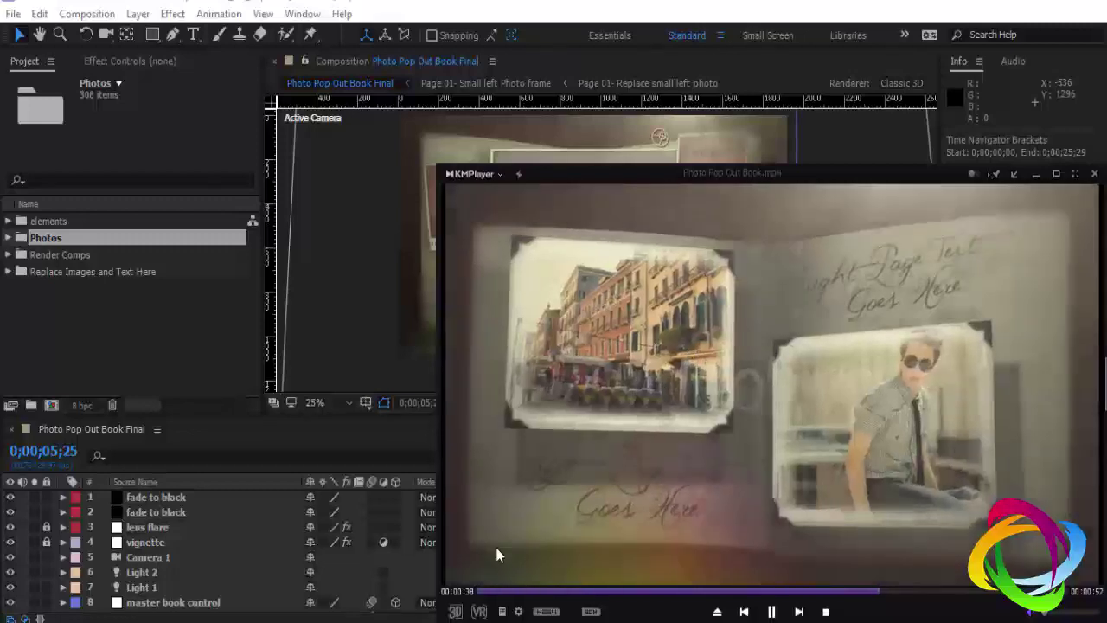
left_click(510, 591)
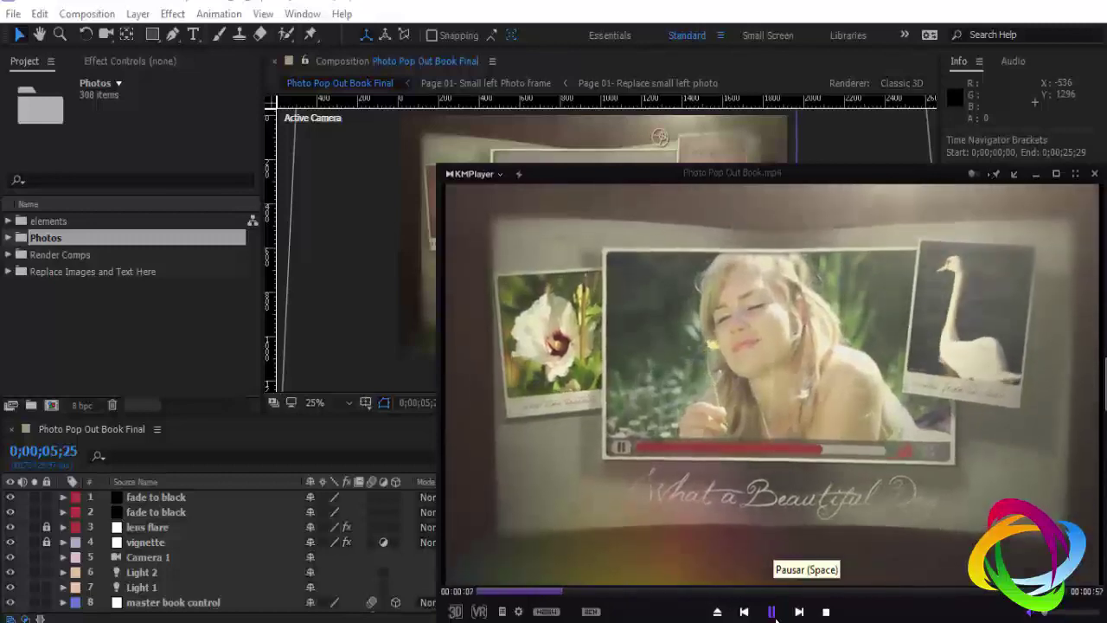
Expand the Replace Images and Text Here folder and open the Back Cover composition
left_click(68, 283)
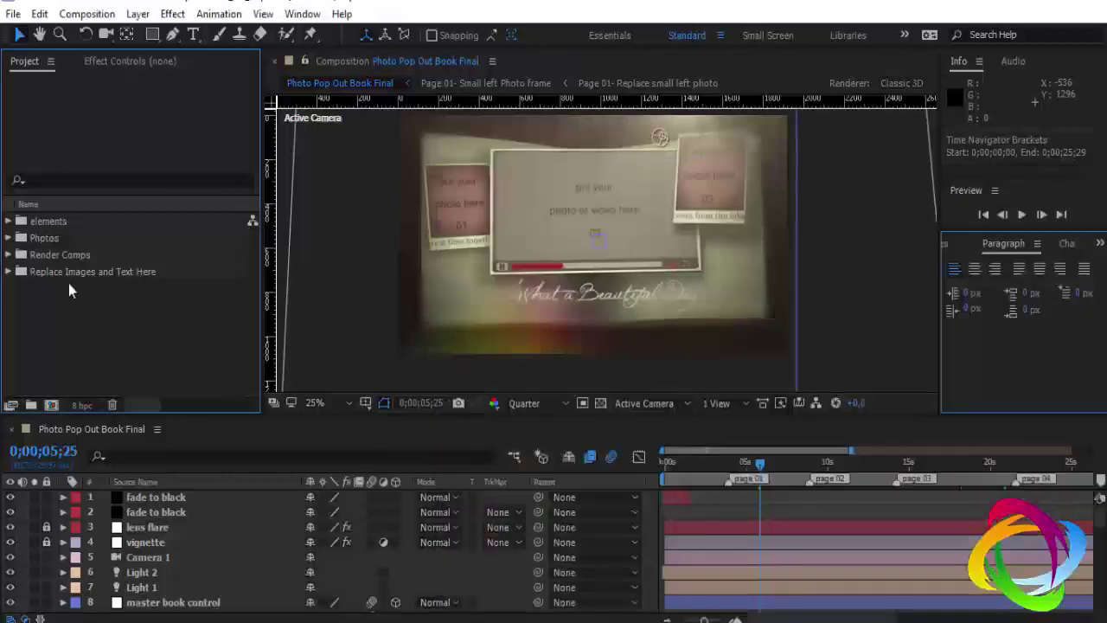
left_click(37, 236)
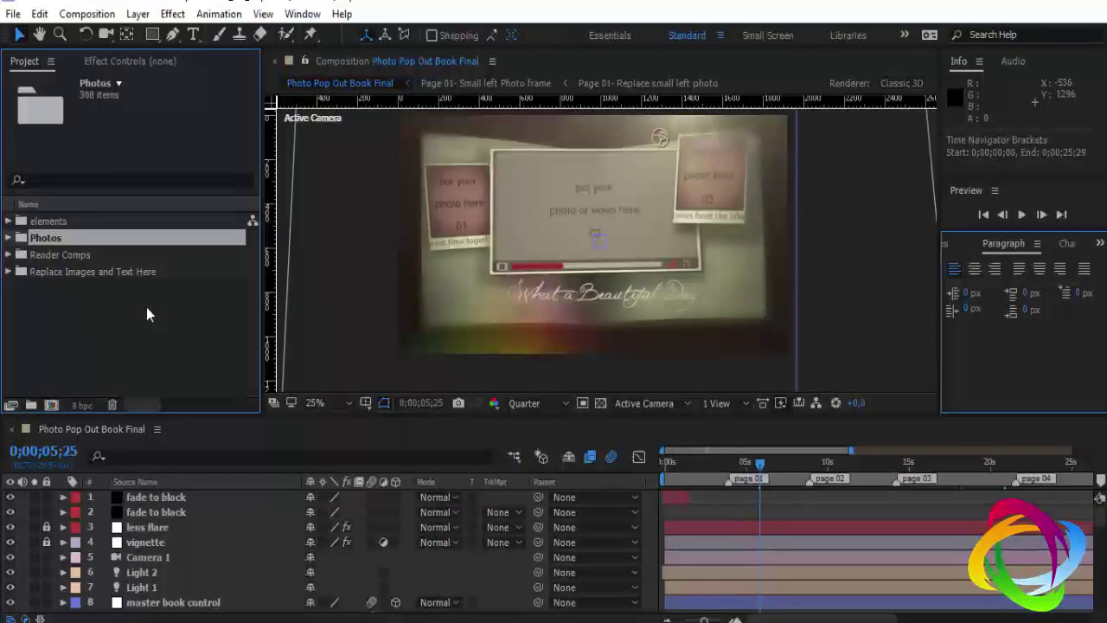
left_click(8, 273)
left_click(9, 223)
left_click(96, 271)
left_click(7, 272)
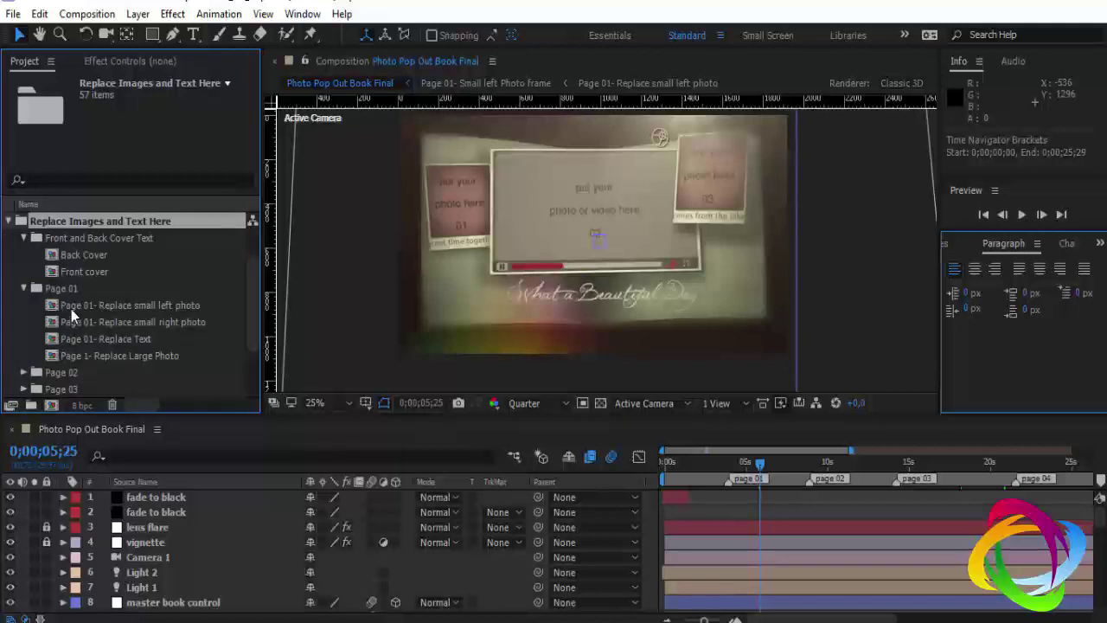
left_click(72, 256)
double_click(83, 258)
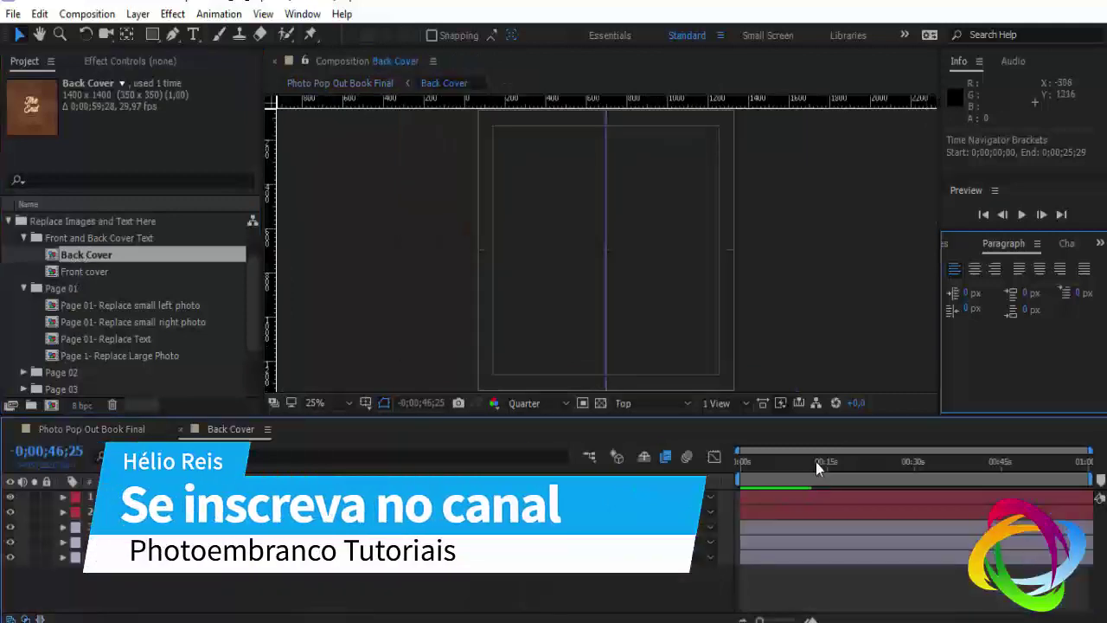
Move to 0;00;13;01 and select The End text layer
left_click(815, 462)
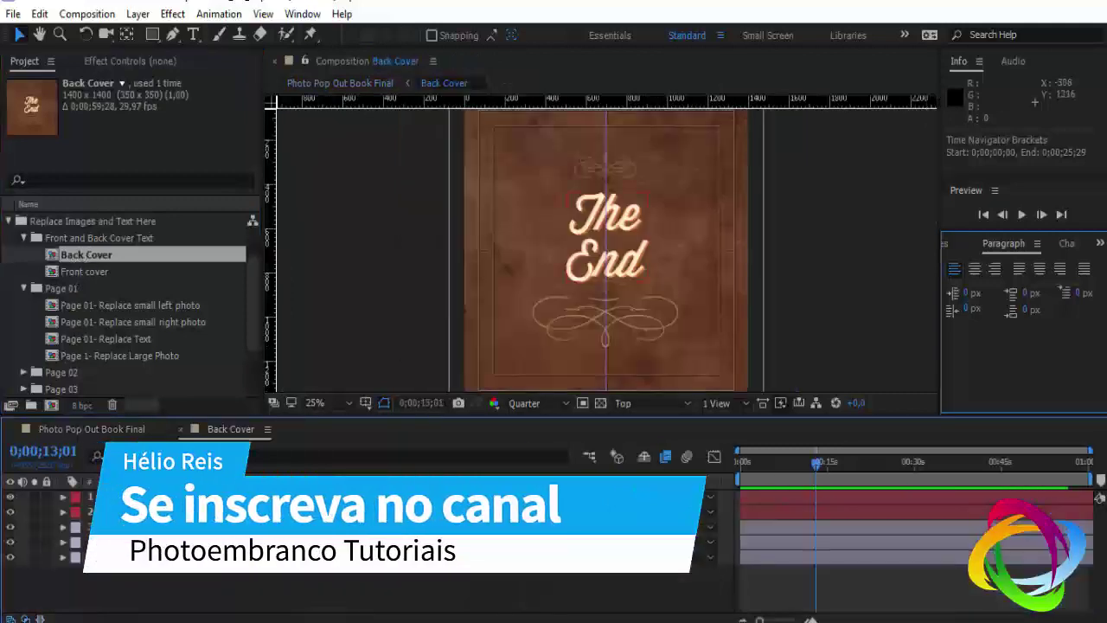
left_click(606, 259)
double_click(606, 266)
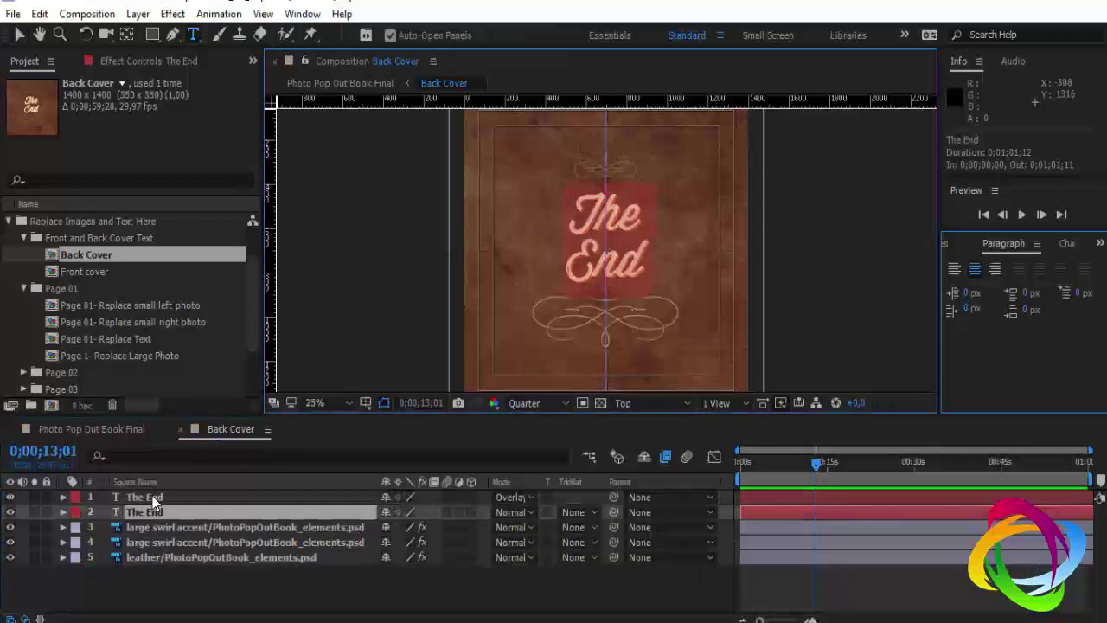
left_click(150, 496)
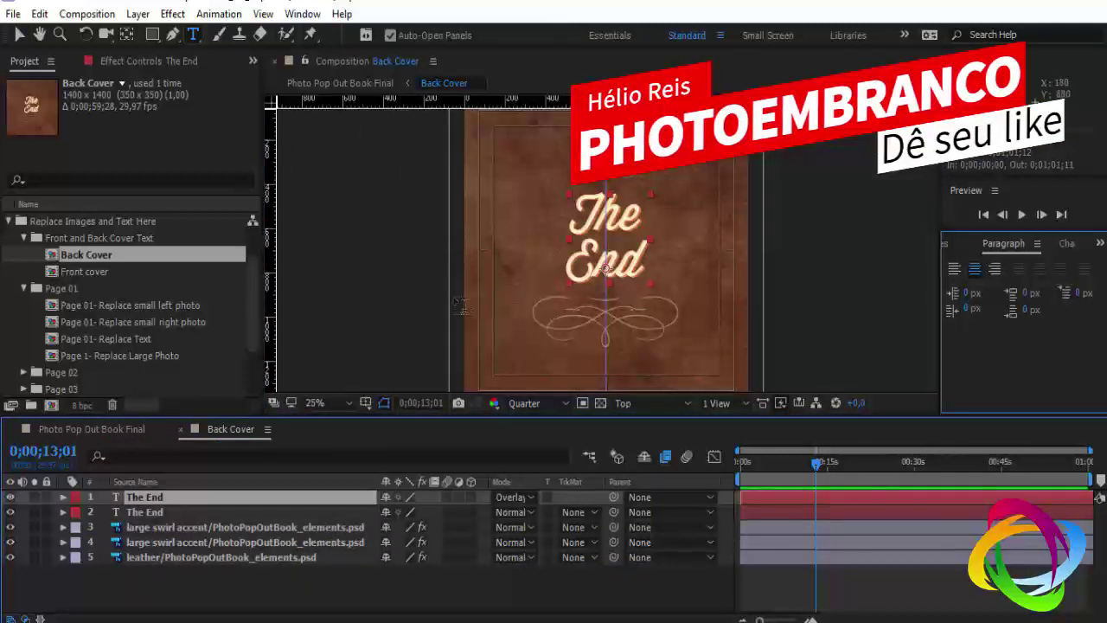
Open the Front cover composition and paste 'Minhas Mem´rios' into the second title layer
double_click(106, 275)
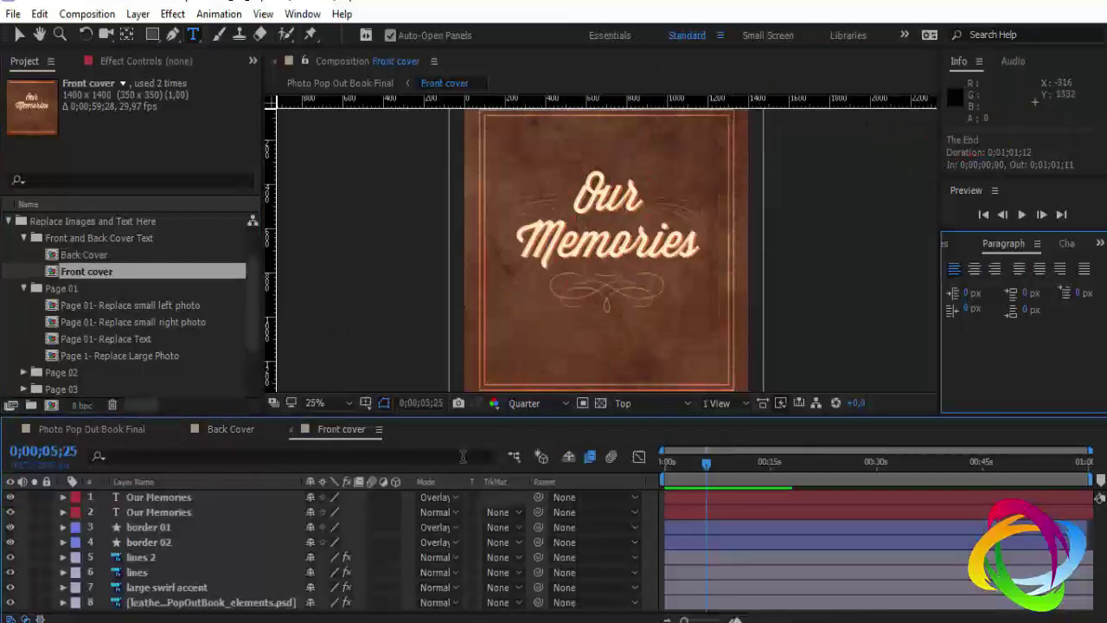
double_click(167, 498)
left_click(620, 190)
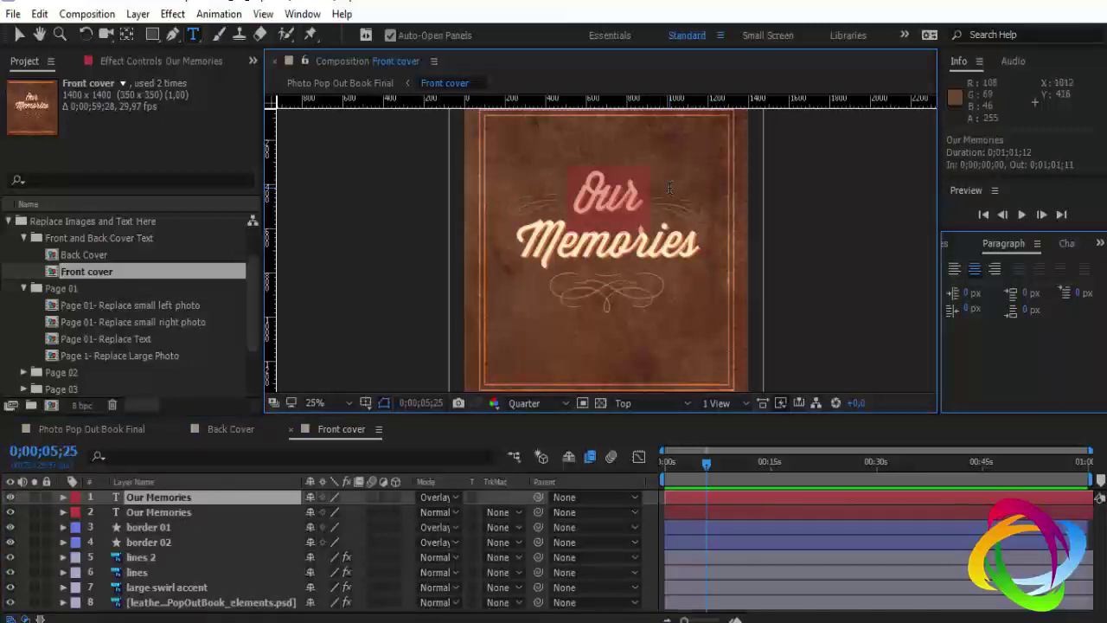
type("Minhas")
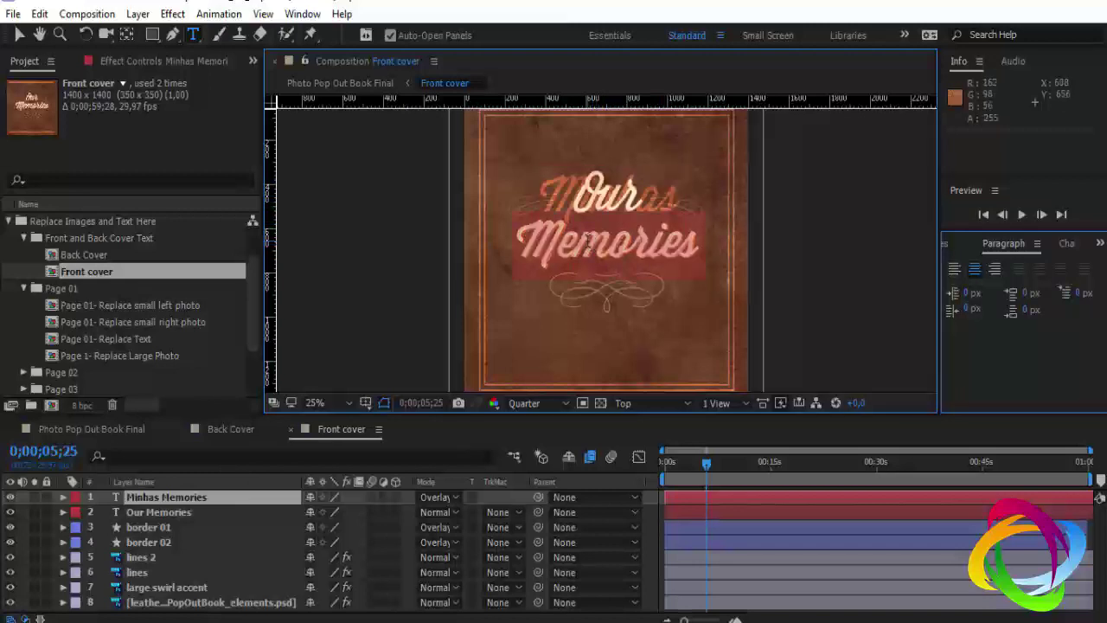
type("M")
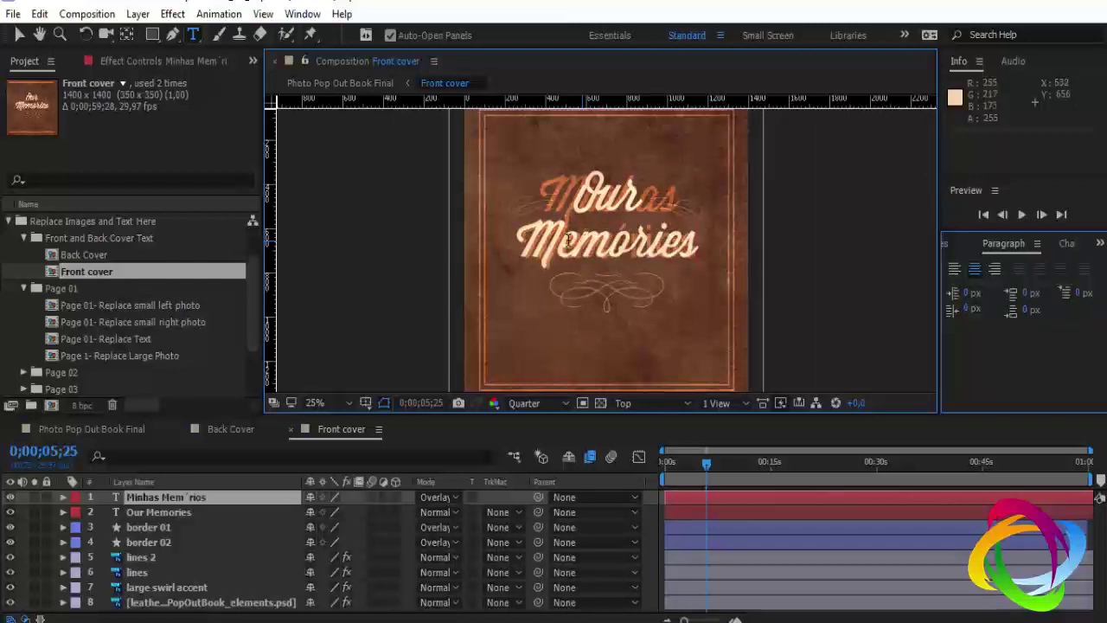
double_click(181, 499)
key("ctrl+c")
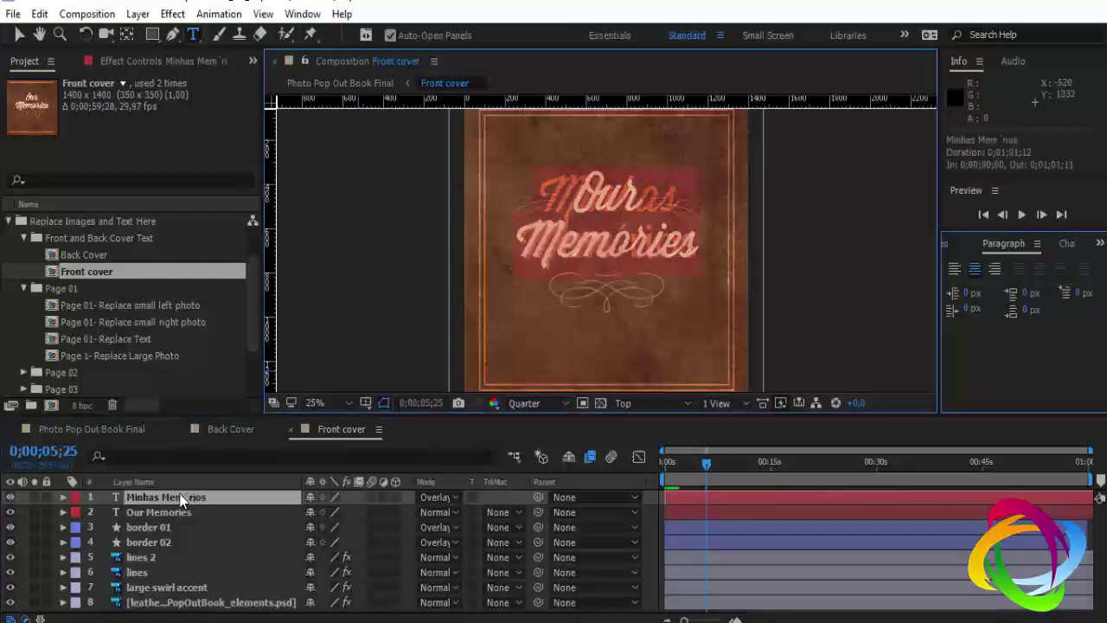
double_click(160, 513)
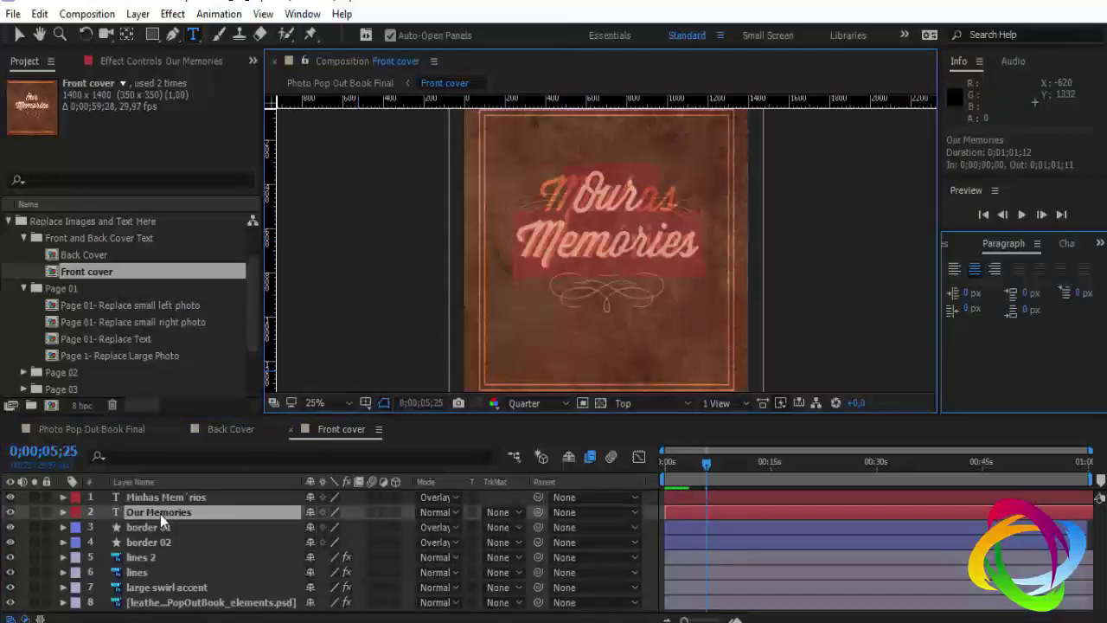
key("ctrl+v")
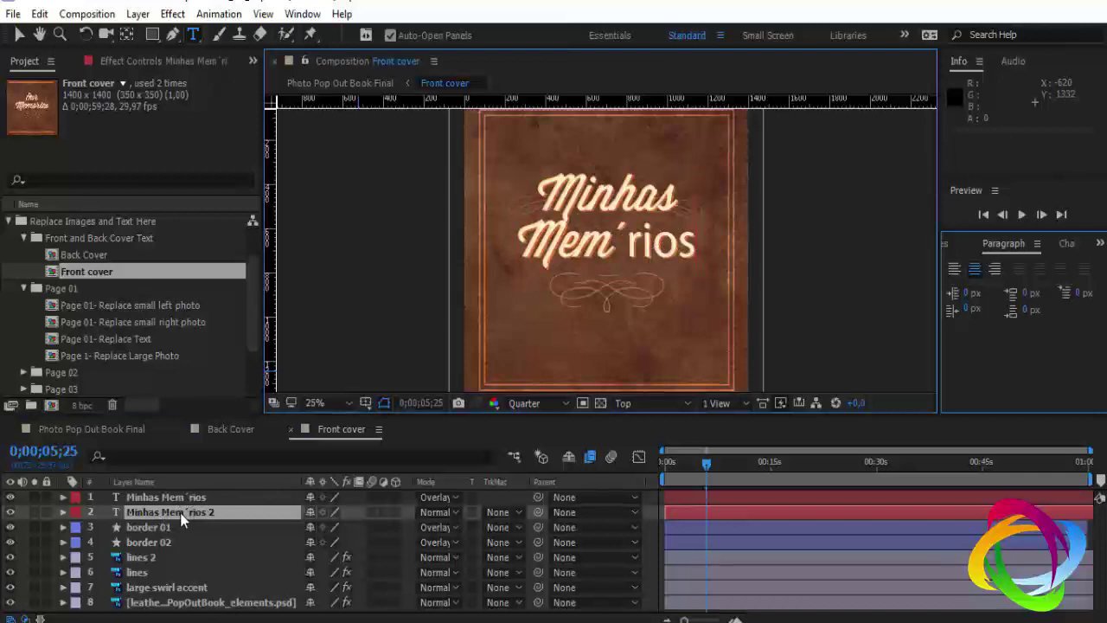
Remove the stray ´ and type ó so both title layers read 'Minhas Memórios'
double_click(181, 498)
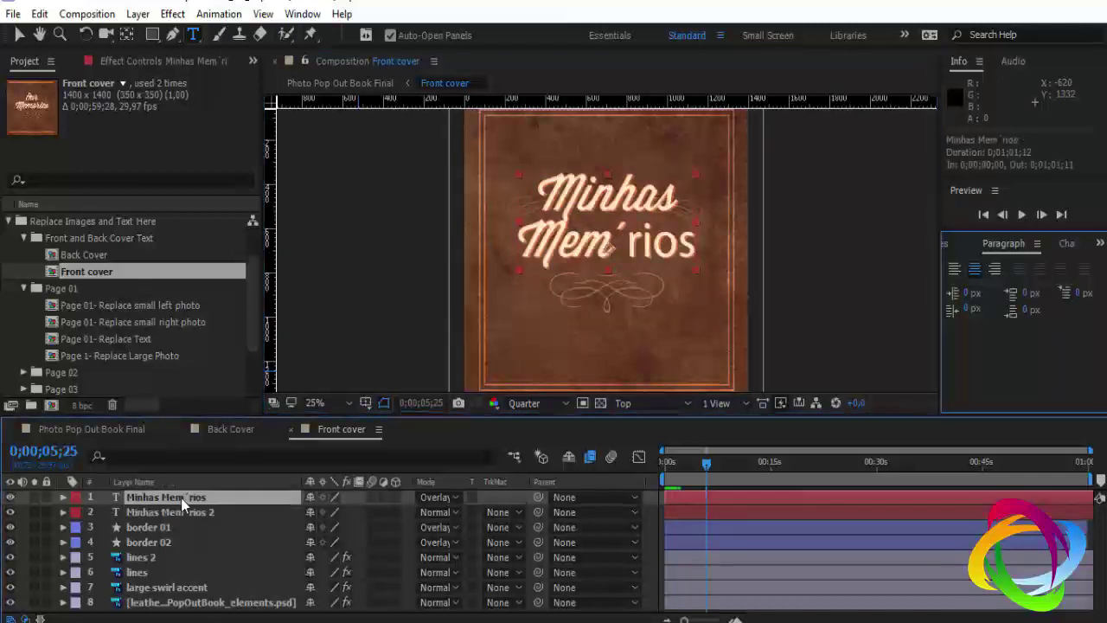
key("ctrl+v")
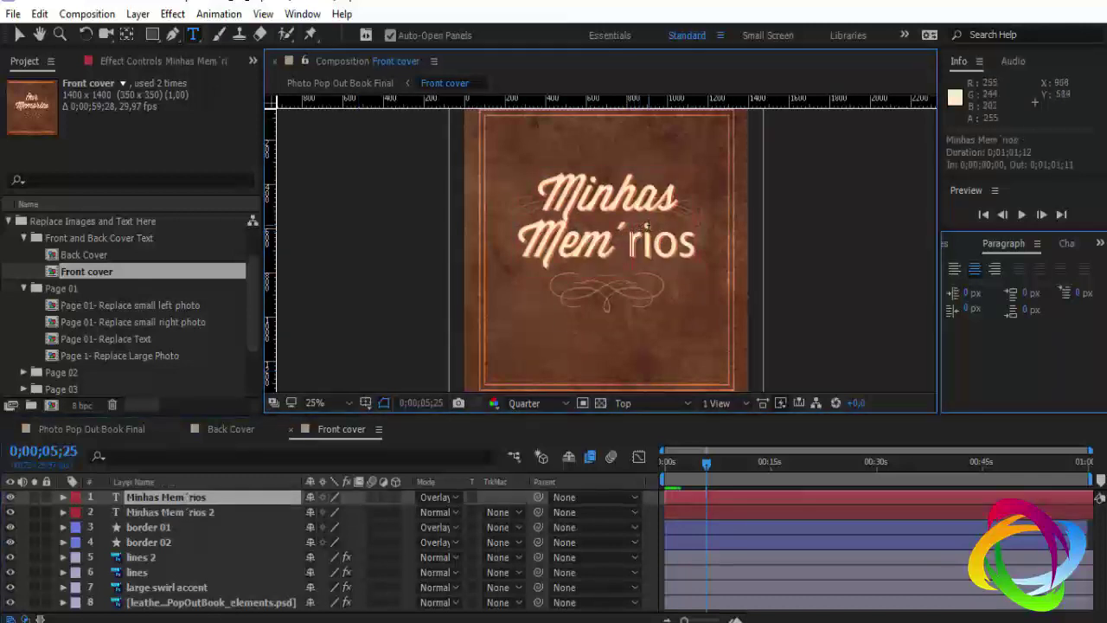
key("BackSpace")
type("ó")
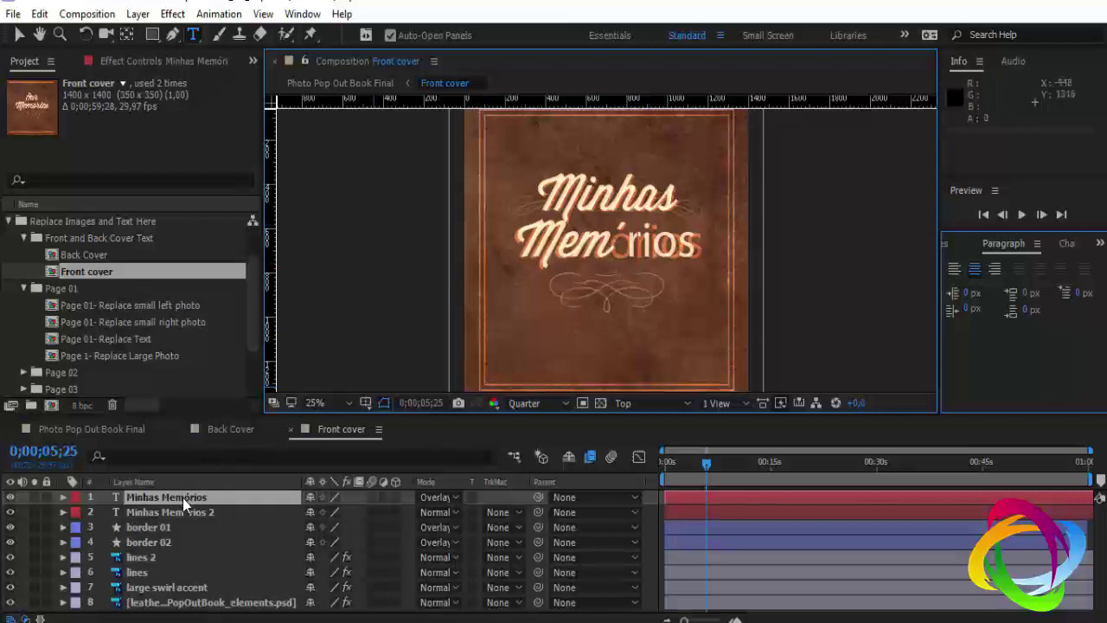
double_click(183, 497)
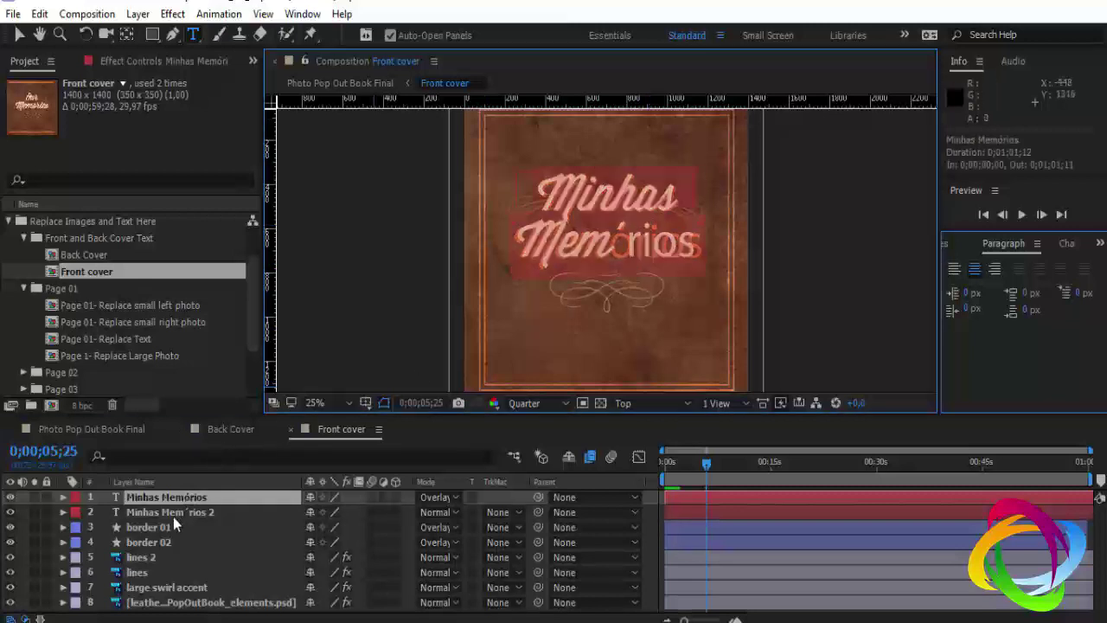
left_click(173, 516)
type("ó")
left_click(180, 517)
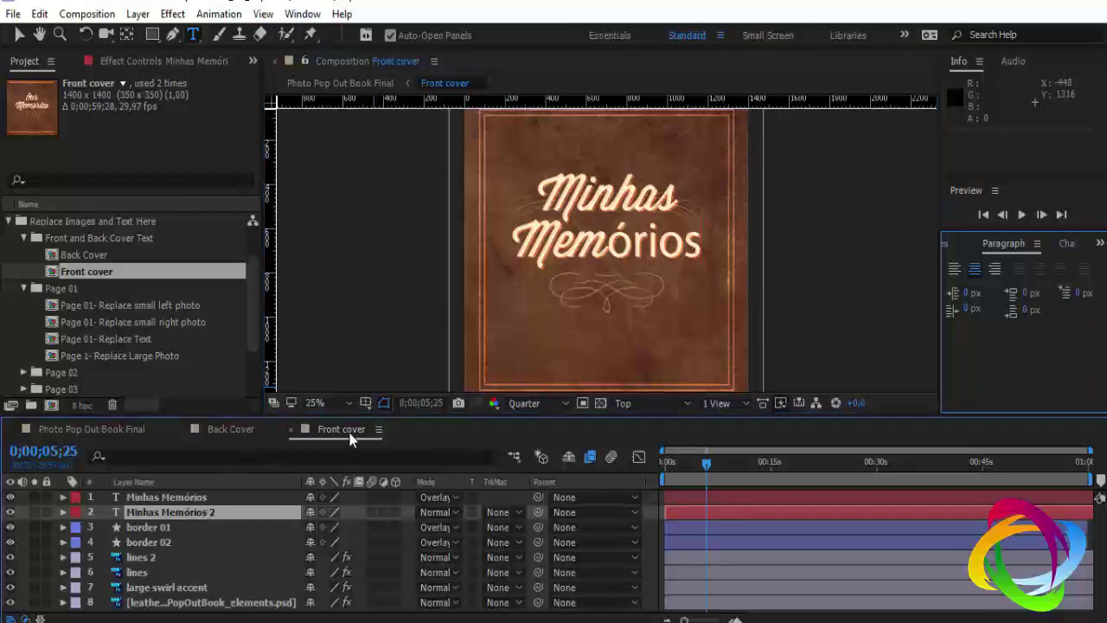
left_click(238, 436)
left_click(319, 429)
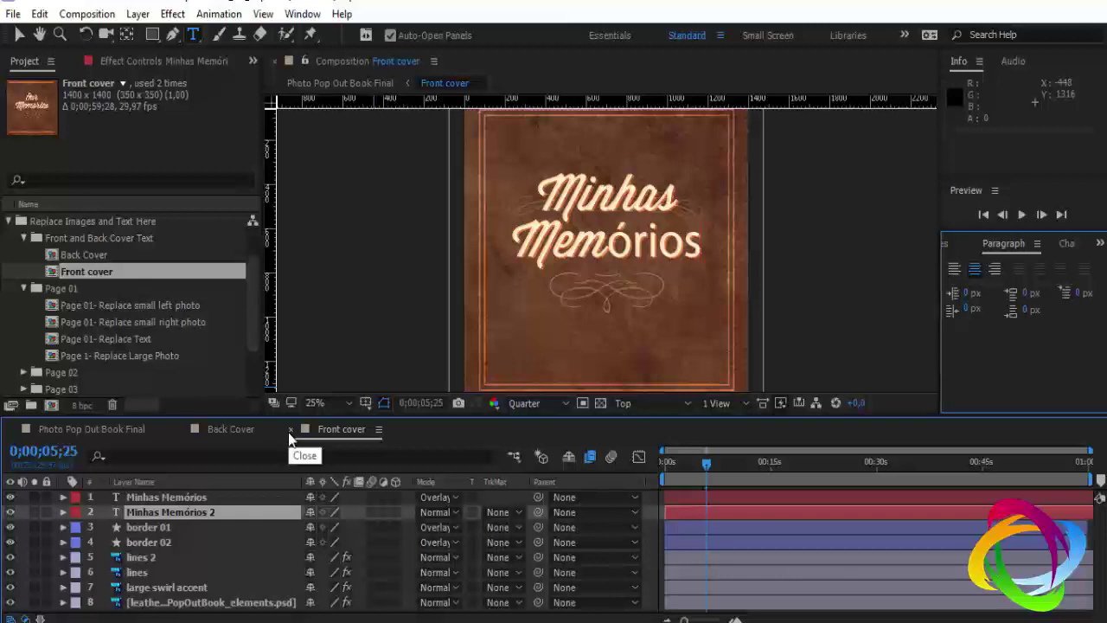
Close the Front cover and Back Cover comps and move the playhead to 6 seconds
left_click(290, 431)
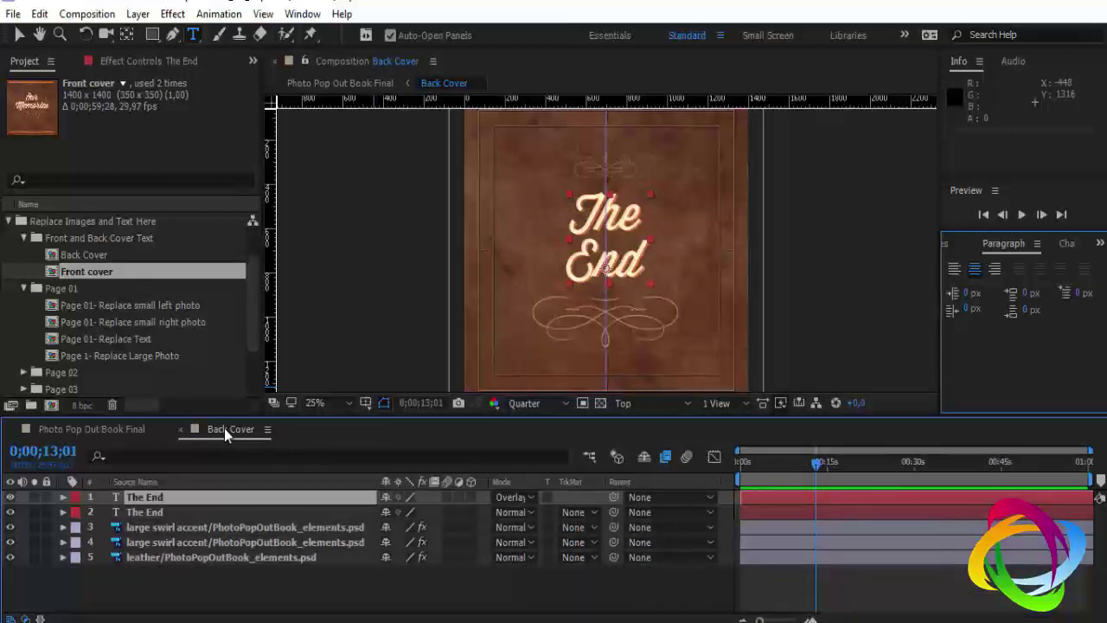
left_click(180, 430)
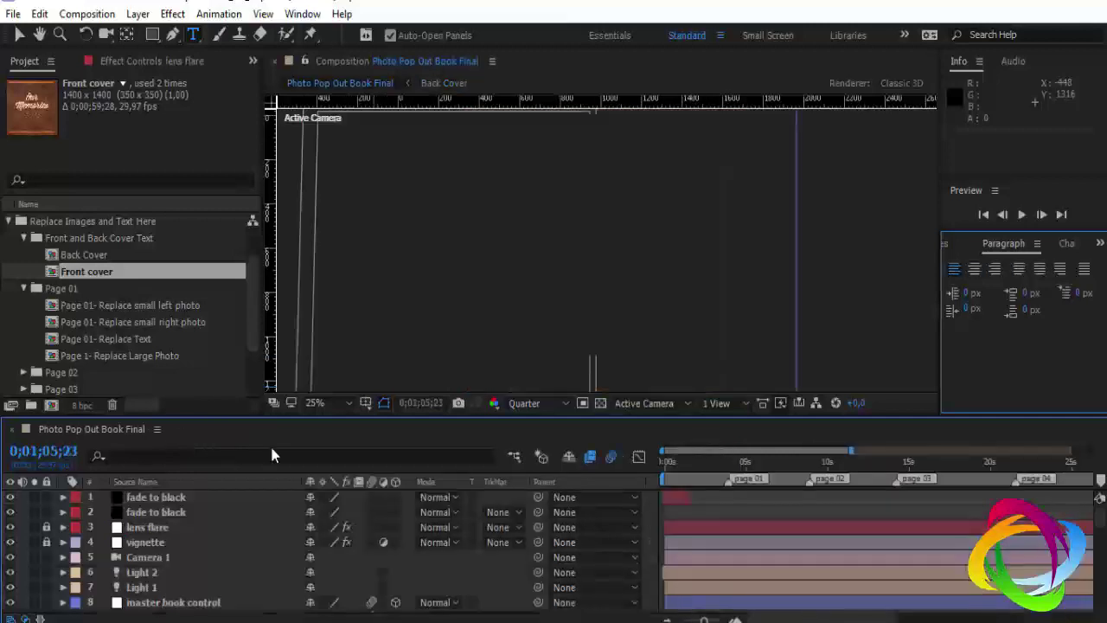
left_click(762, 460)
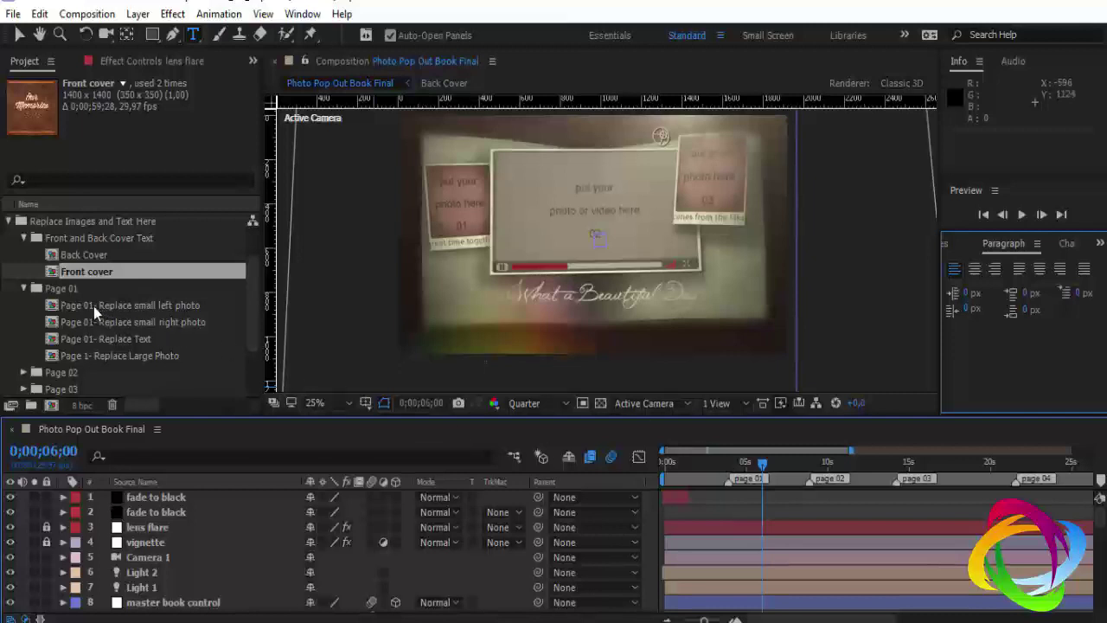
Browse the page 01 small left, small right, caption and large photo comps in the Project panel
left_click(71, 254)
left_click(84, 272)
left_click(87, 304)
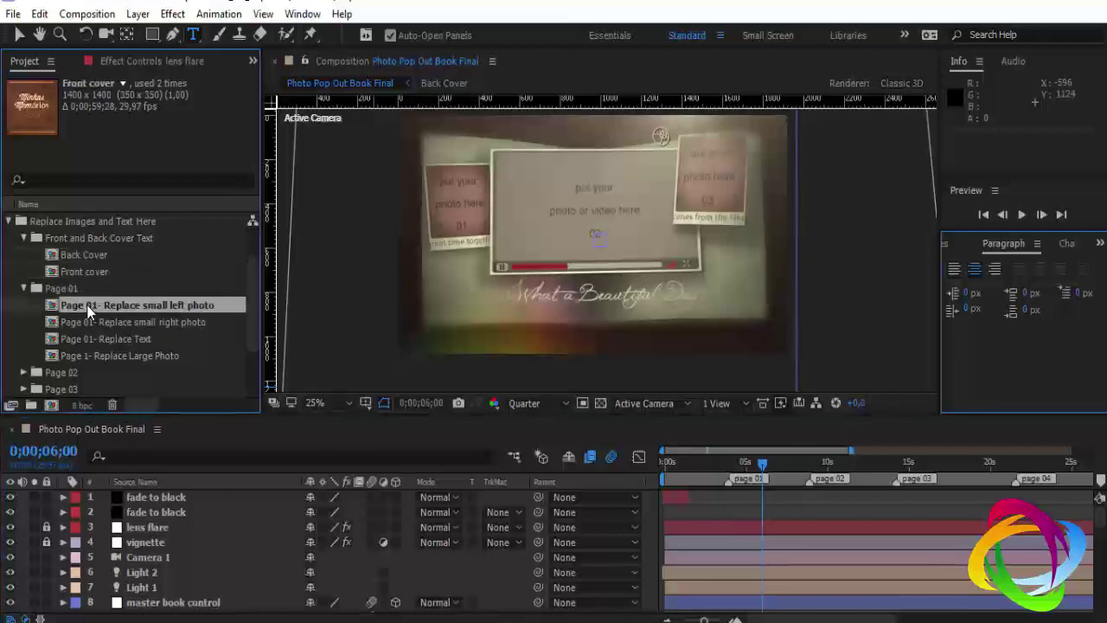
left_click(97, 322)
left_click(105, 340)
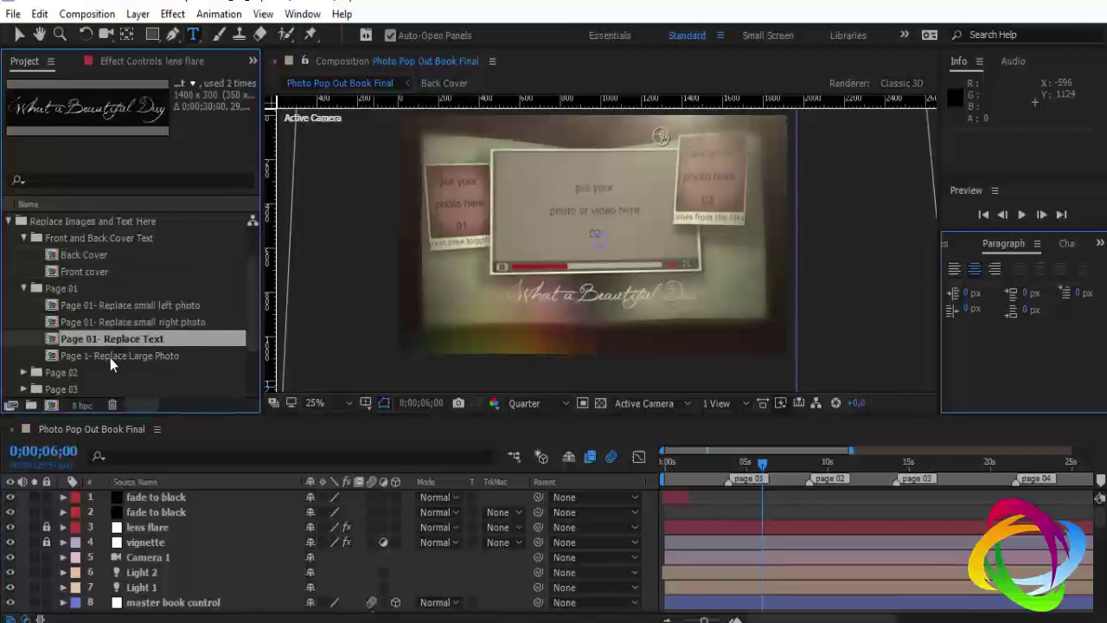
left_click(109, 357)
scroll(99, 363, "down", 2)
scroll(91, 370, "down", 1)
scroll(73, 380, "up", 3)
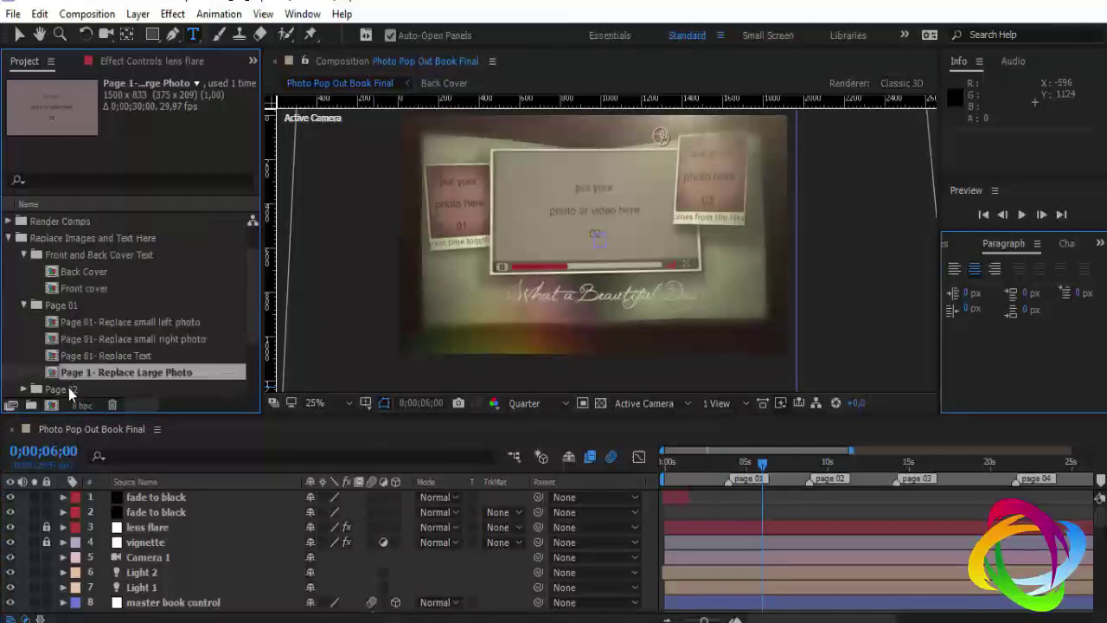
scroll(85, 389, "down", 2)
scroll(79, 390, "up", 3)
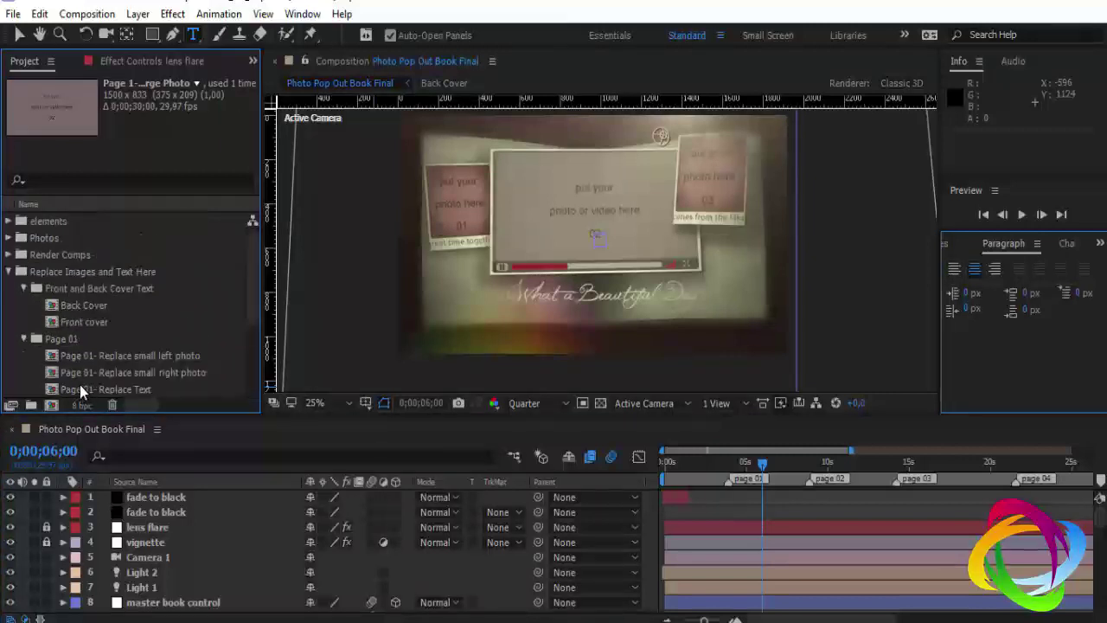
scroll(80, 385, "down", 1)
Open the page 01 small left photo comp and add 0_6b2c4_4c662862_L.jpeg as a layer
double_click(102, 305)
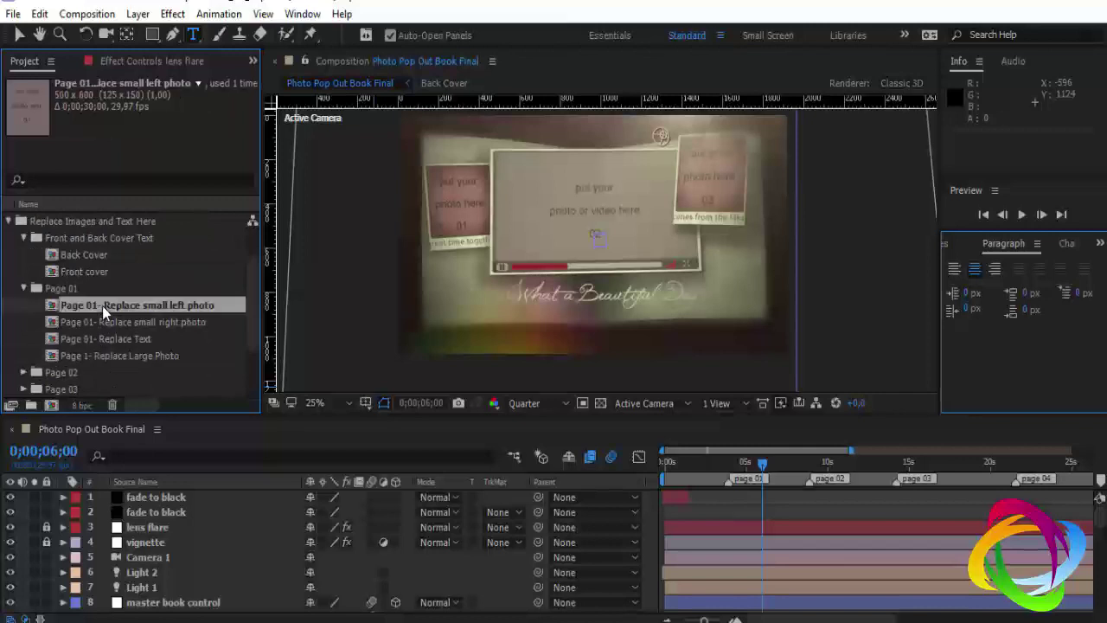
scroll(141, 320, "down", 3)
scroll(126, 325, "down", 2)
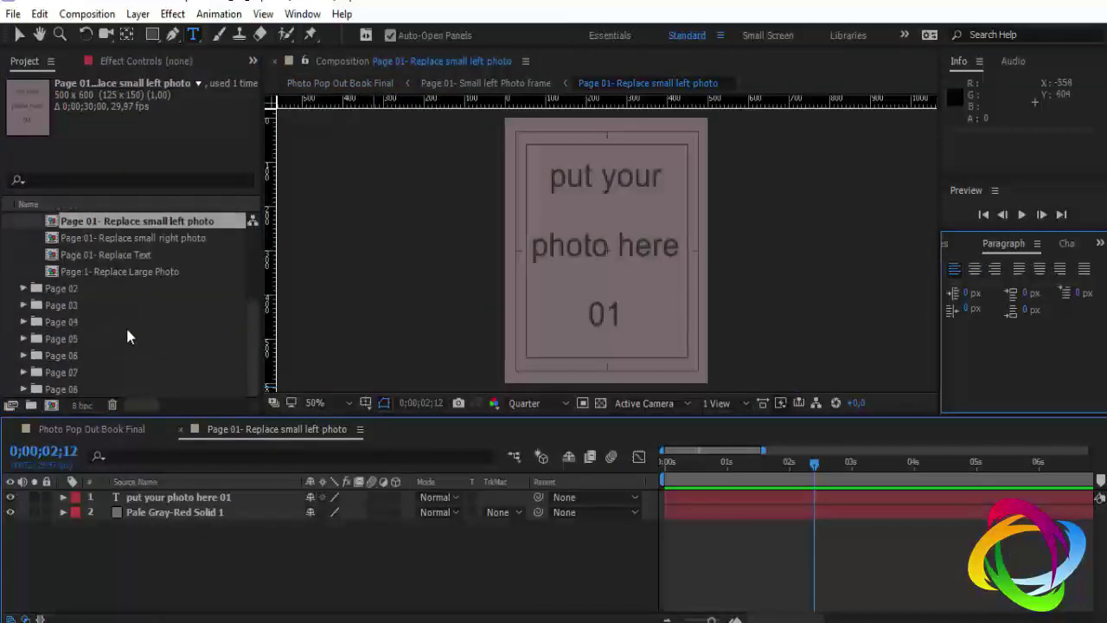
scroll(112, 318, "up", 3)
scroll(110, 323, "up", 3)
scroll(109, 320, "up", 2)
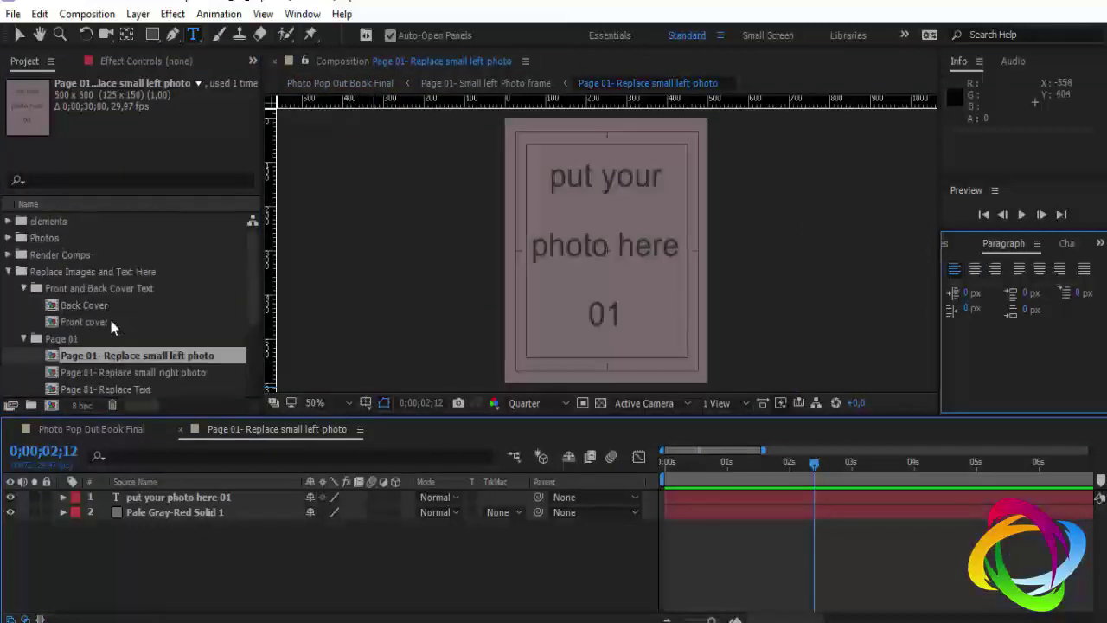
left_click(9, 237)
left_click(66, 241)
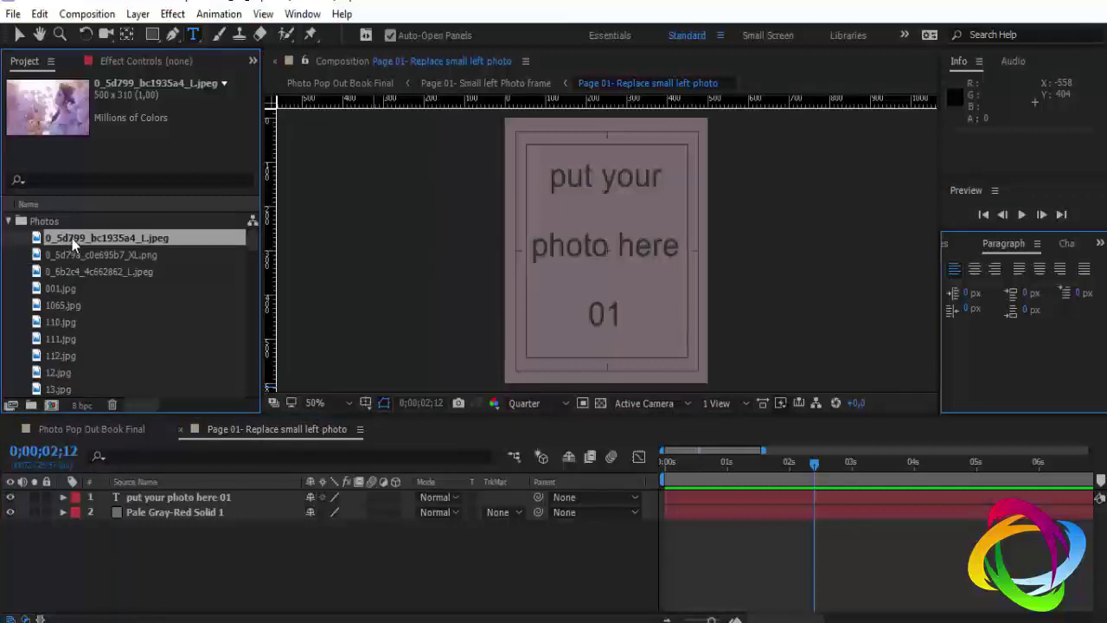
left_click(66, 255)
left_click(65, 275)
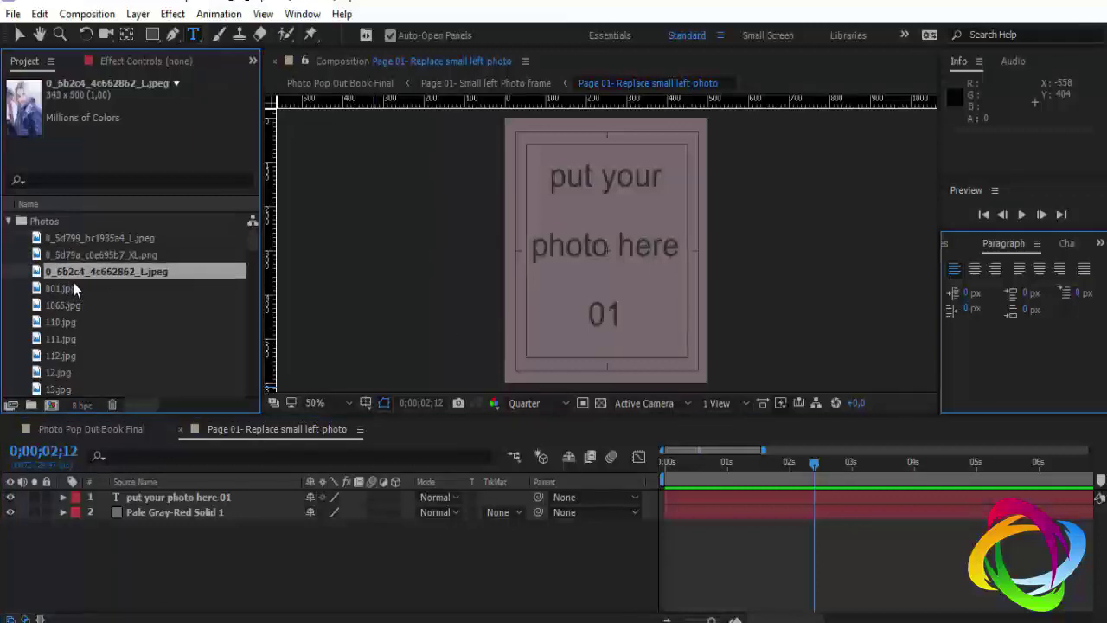
left_click_drag(73, 273, 145, 505)
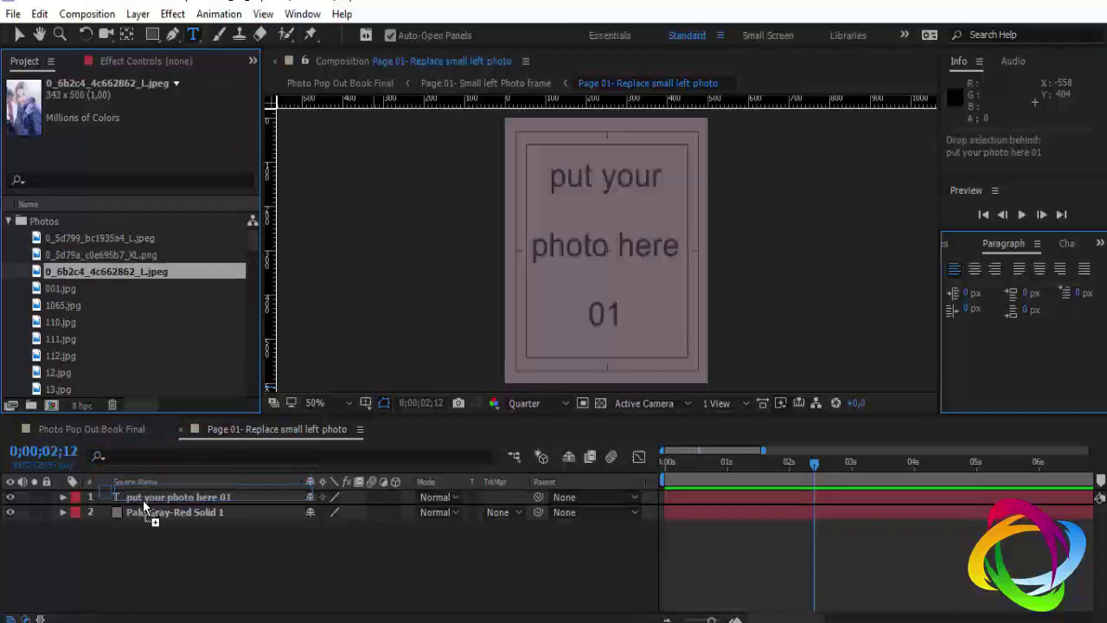
left_click_drag(144, 506, 147, 497)
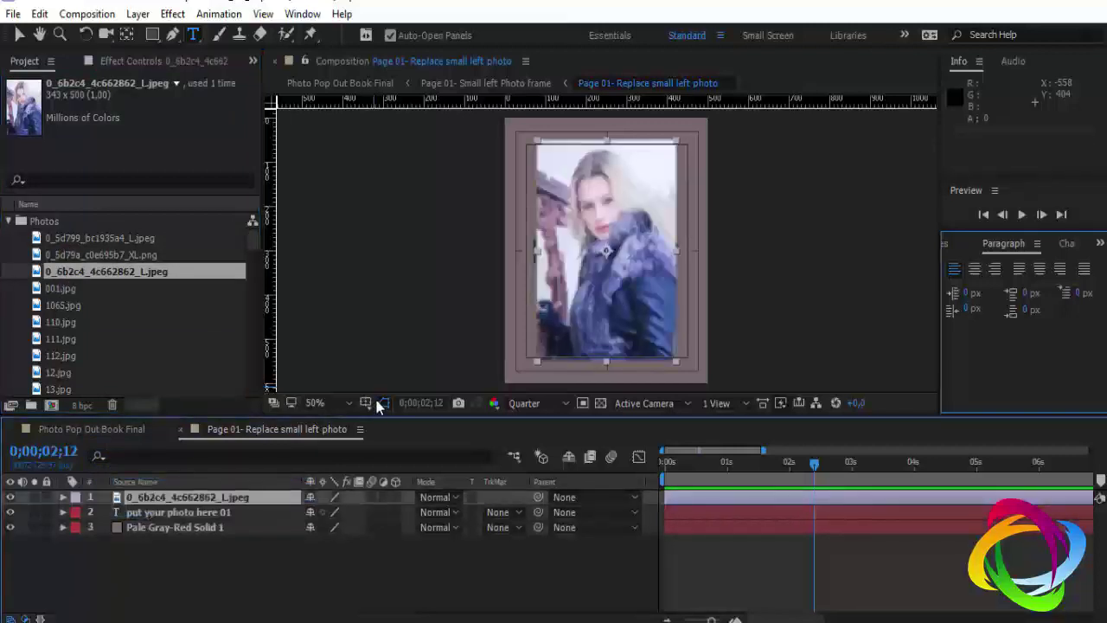
Scale the photo to 149% and close the small left photo comp
key("s")
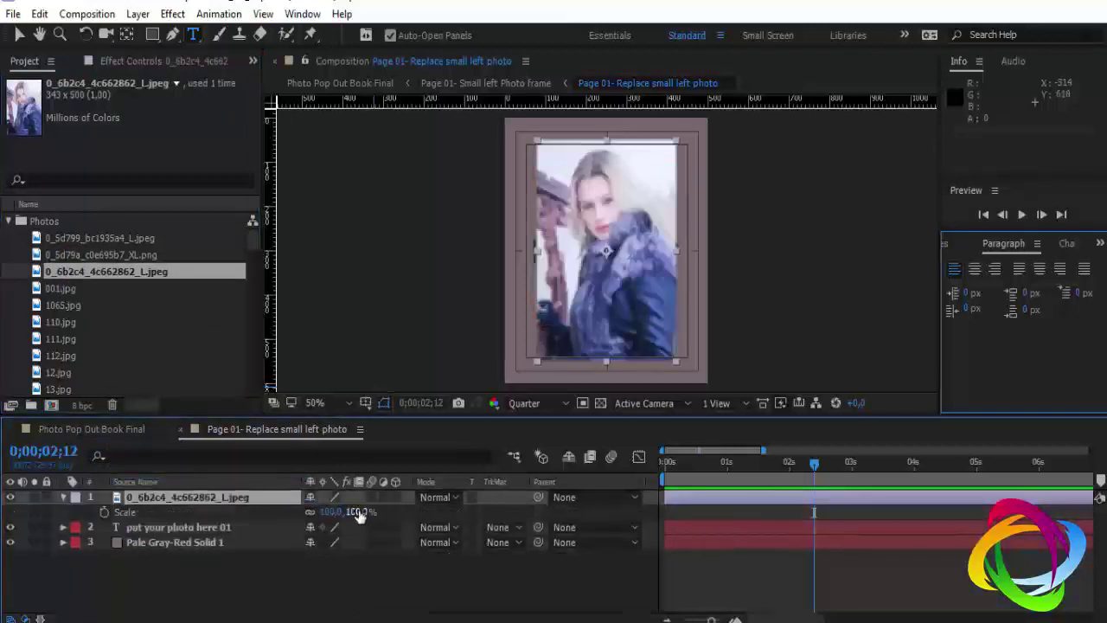
left_click_drag(359, 512, 407, 511)
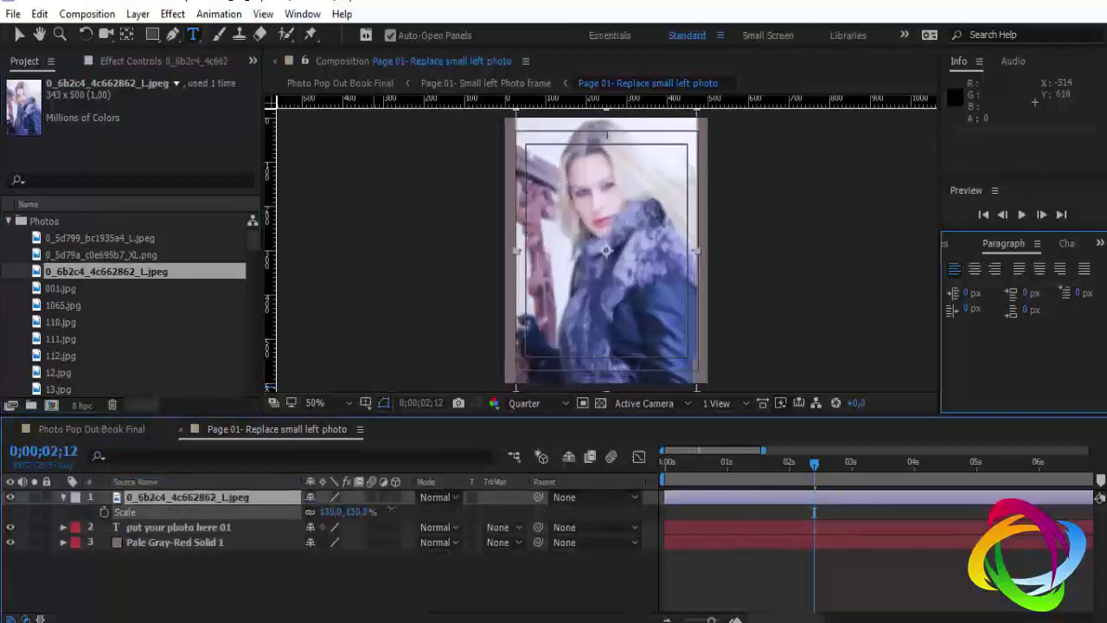
left_click(180, 429)
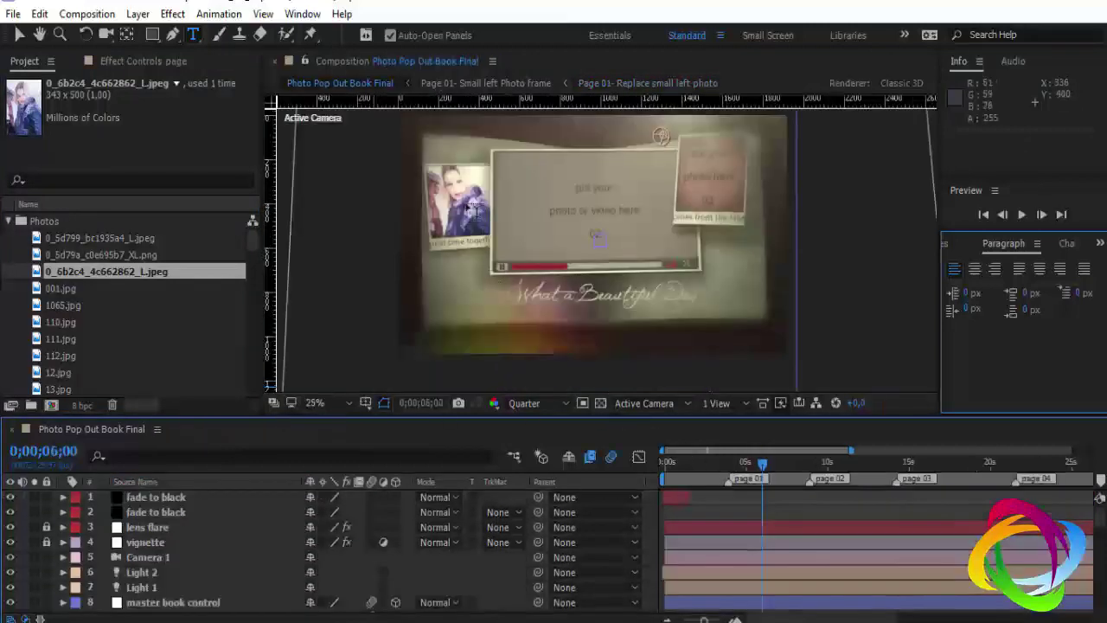
key("v")
scroll(109, 314, "down", 5)
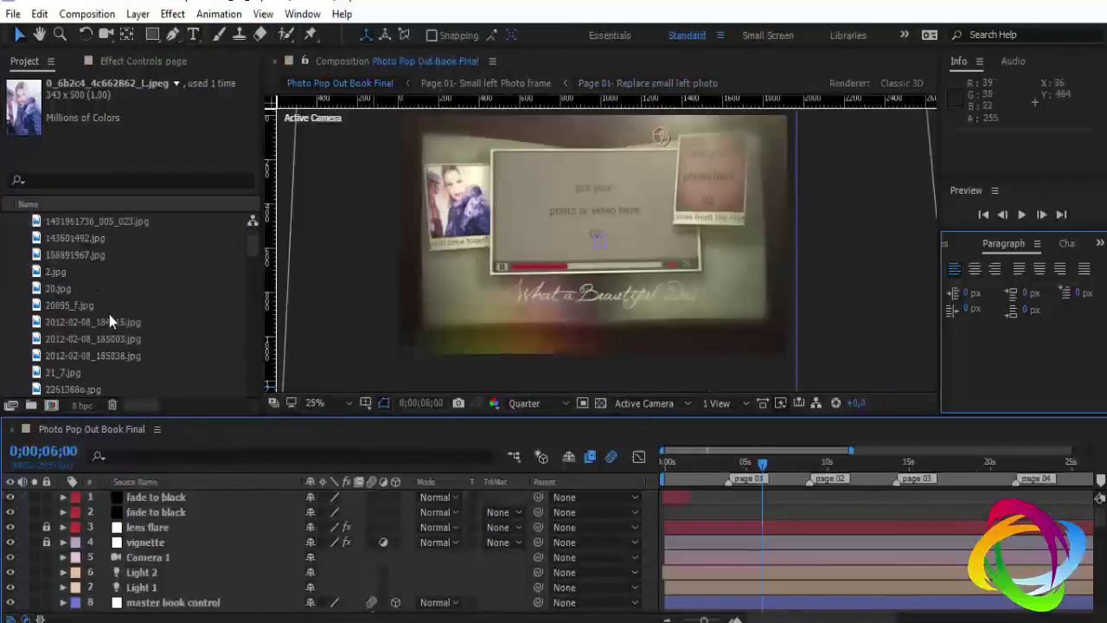
scroll(108, 359, "down", 10)
scroll(108, 367, "down", 3)
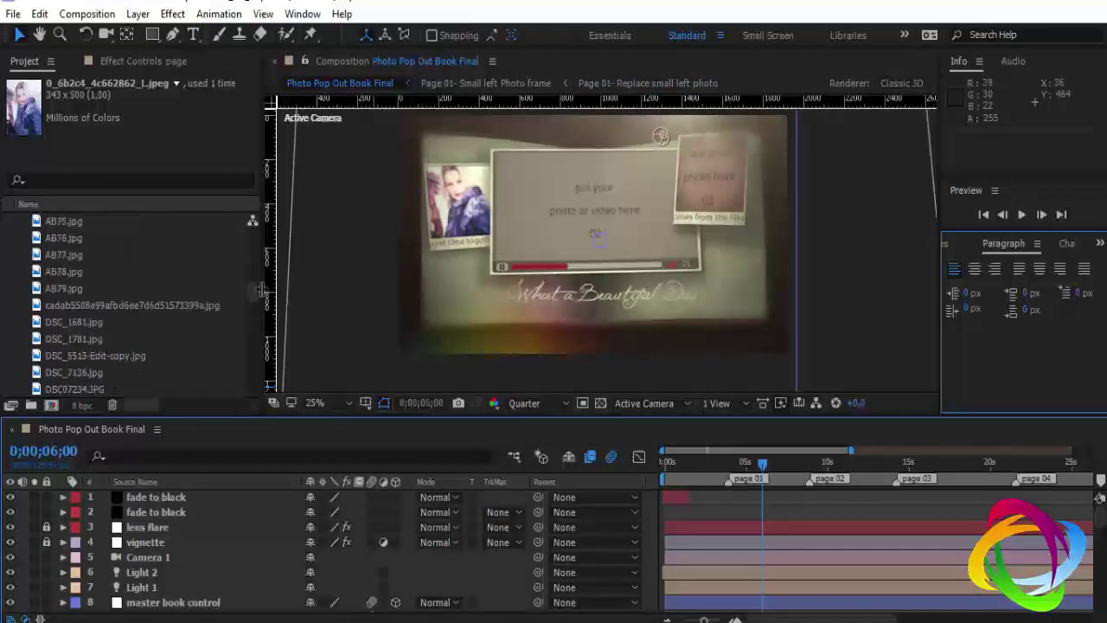
left_click_drag(260, 290, 258, 394)
scroll(131, 296, "up", 3)
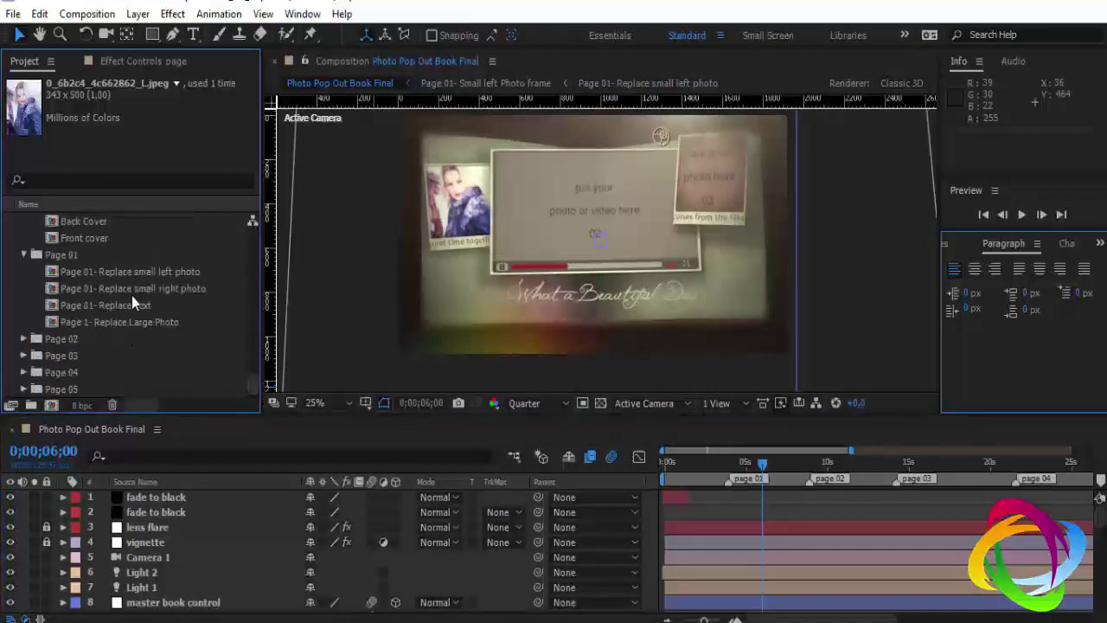
Open the page 01 small right photo comp and add pic21.jpg as a layer
double_click(125, 289)
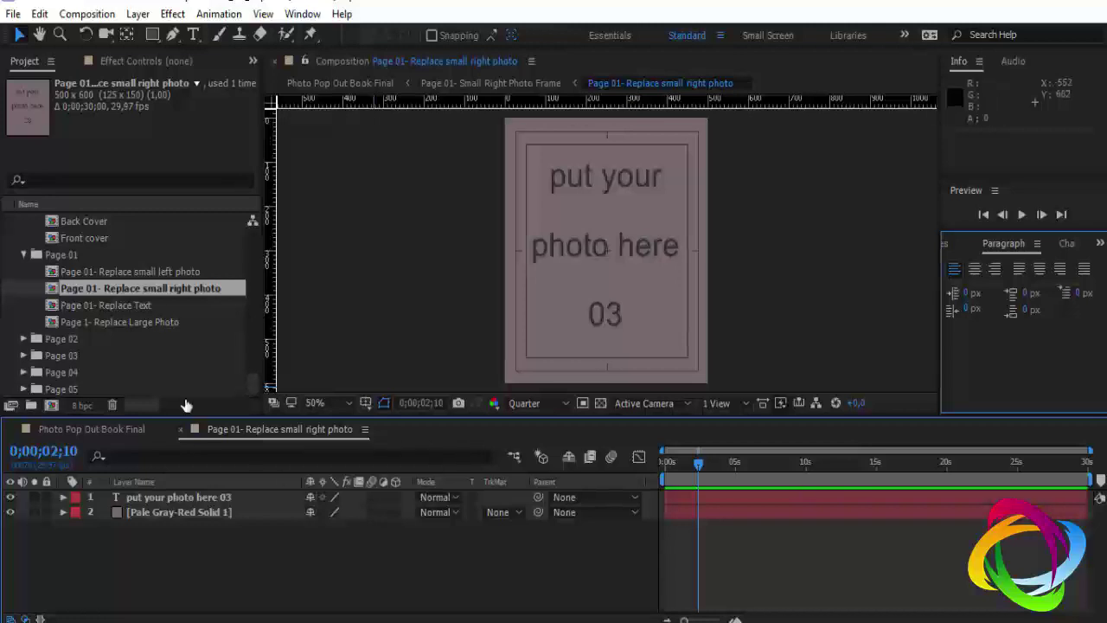
scroll(125, 296, "down", 1)
scroll(124, 298, "down", 5)
left_click(77, 288)
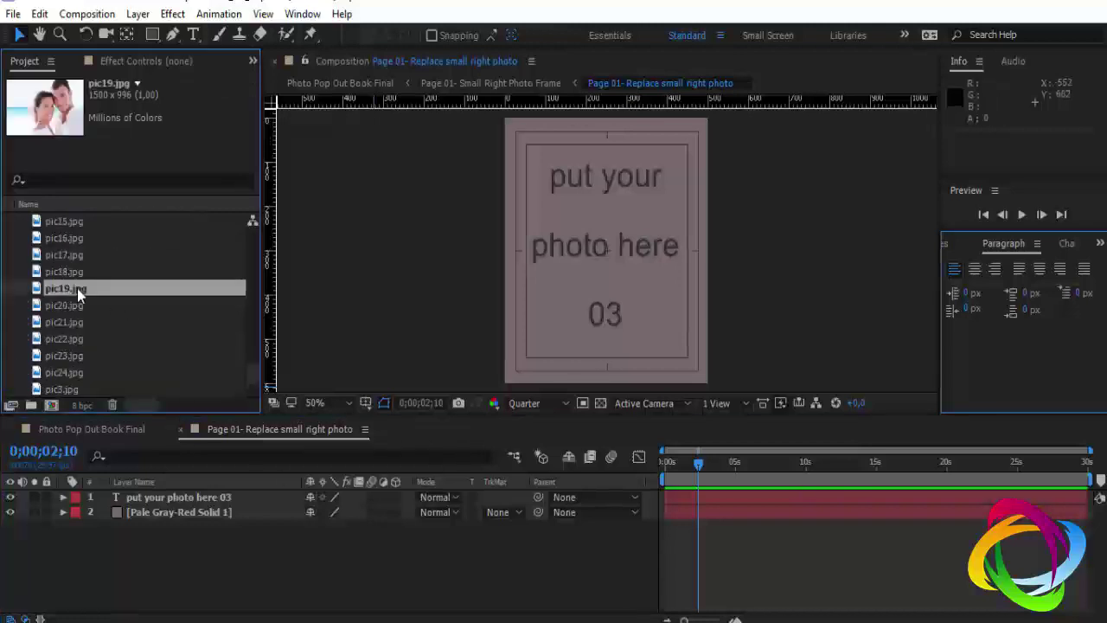
left_click(64, 256)
left_click(67, 322)
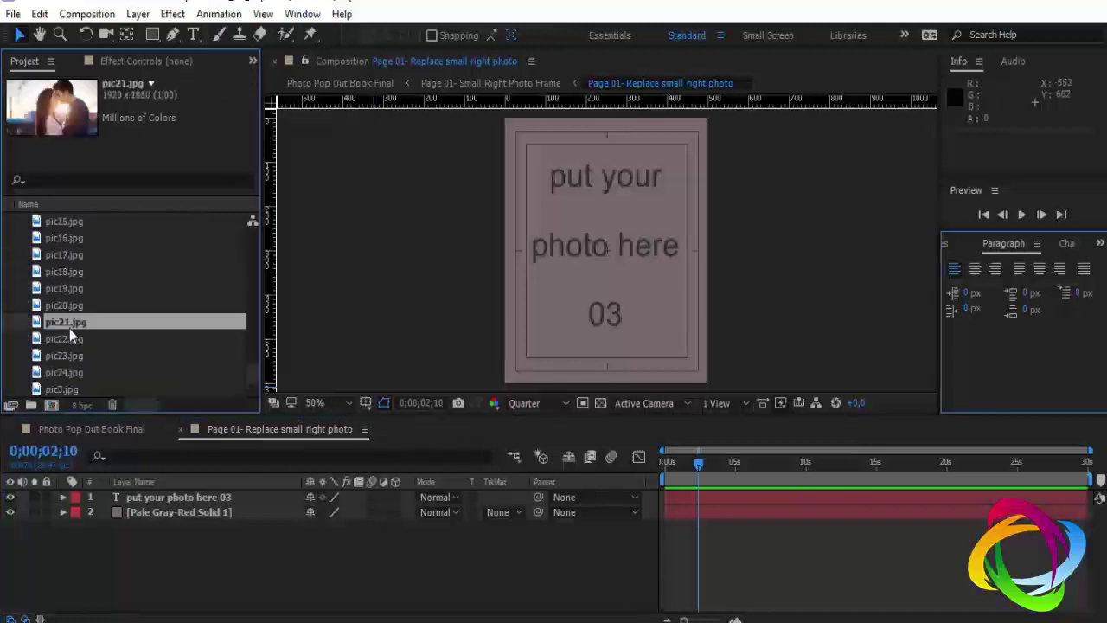
left_click_drag(68, 322, 152, 497)
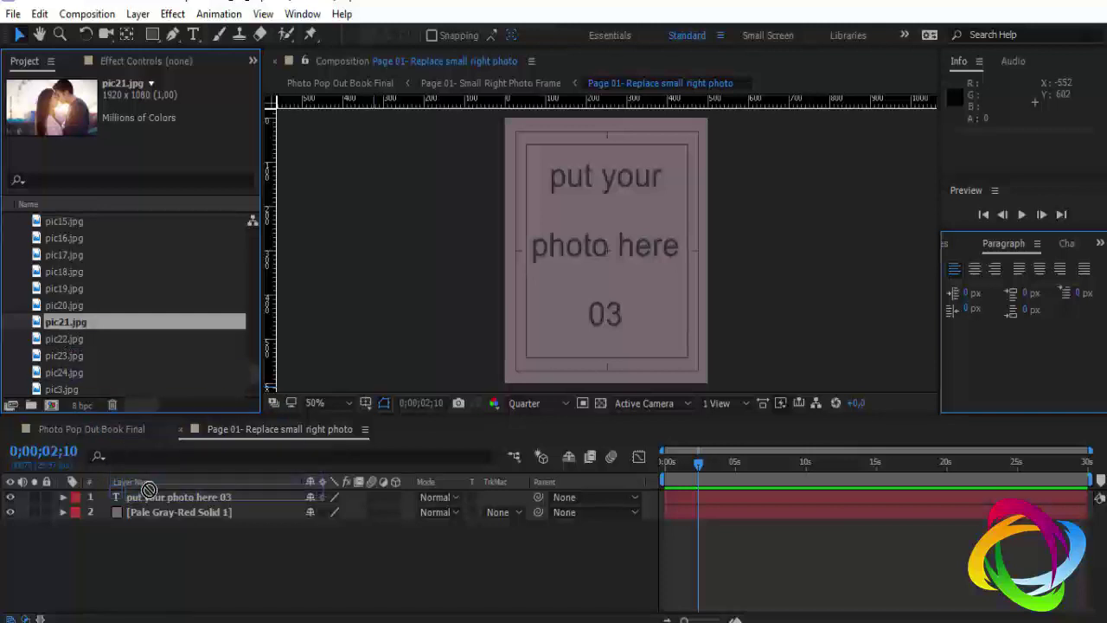
Scale pic21.jpg down to 53% and nudge it slightly left in the frame
key("s")
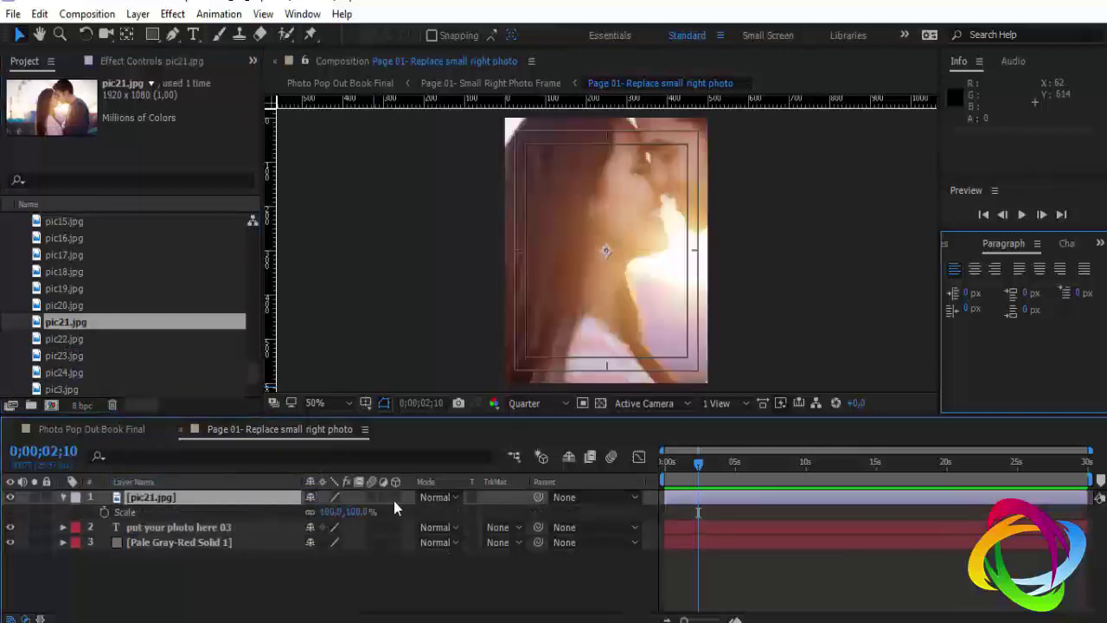
mouse_move(341, 512)
left_mouse_down()
mouse_move(302, 512)
mouse_move(339, 515)
left_mouse_up()
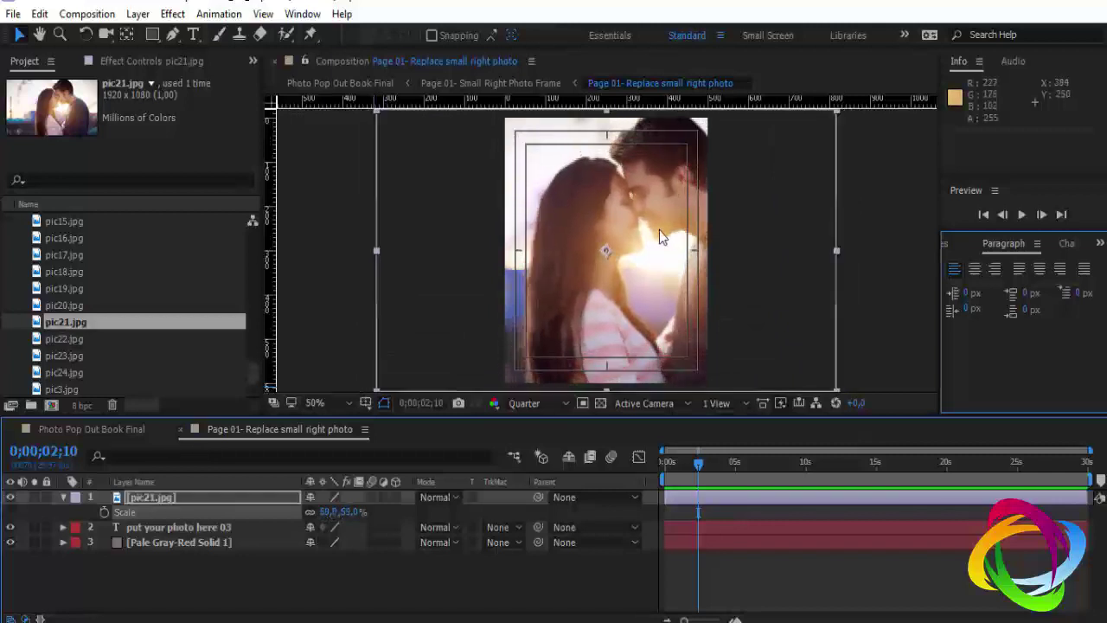
key("comma")
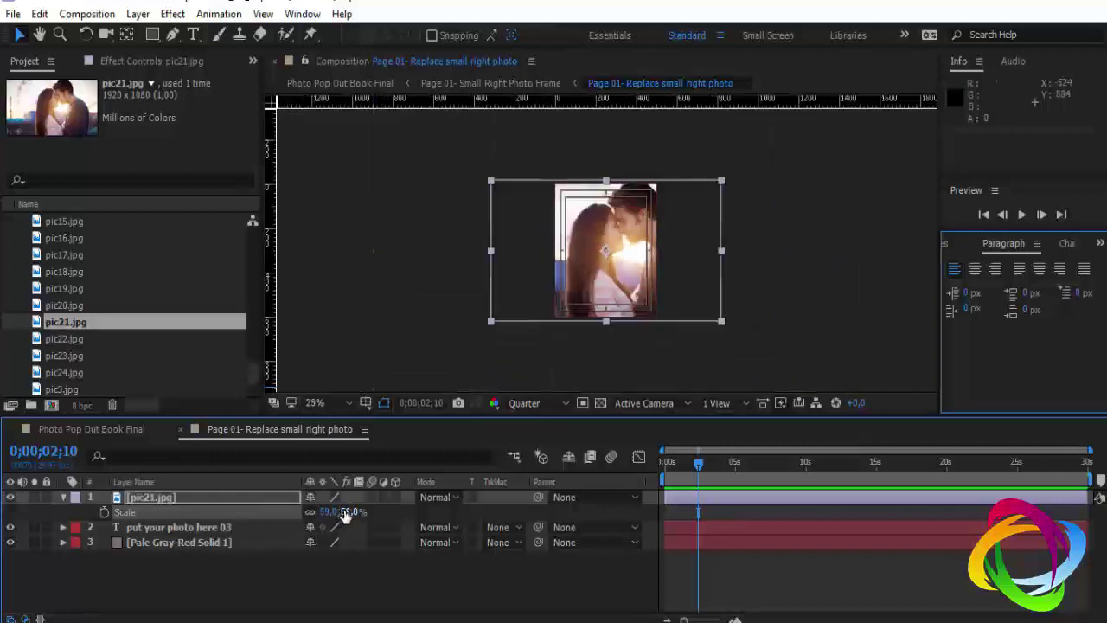
left_click_drag(346, 512, 339, 512)
left_click_drag(603, 313, 595, 314)
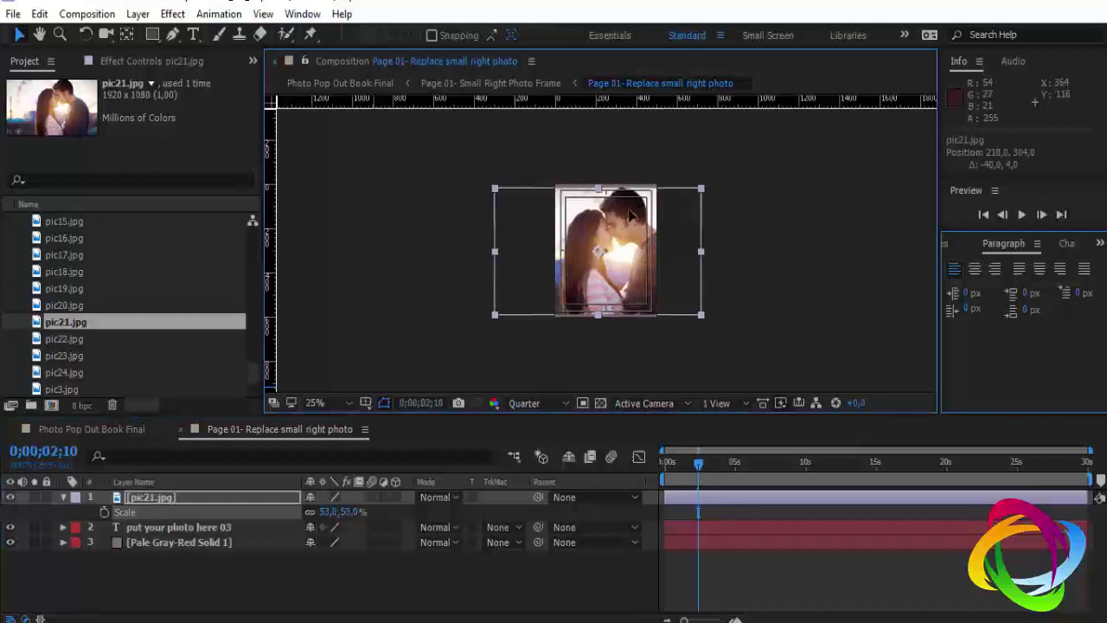
key("period")
key("period")
key("comma")
key("comma")
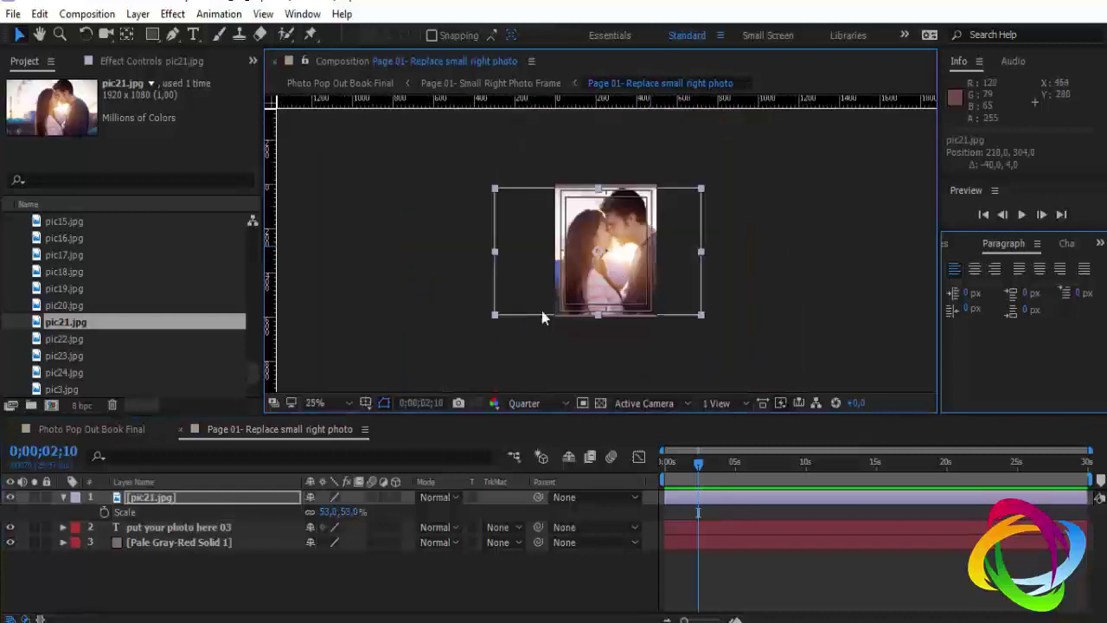
Close the small right photo comp and select Page 01- Replace Text in the Project panel
left_click(179, 430)
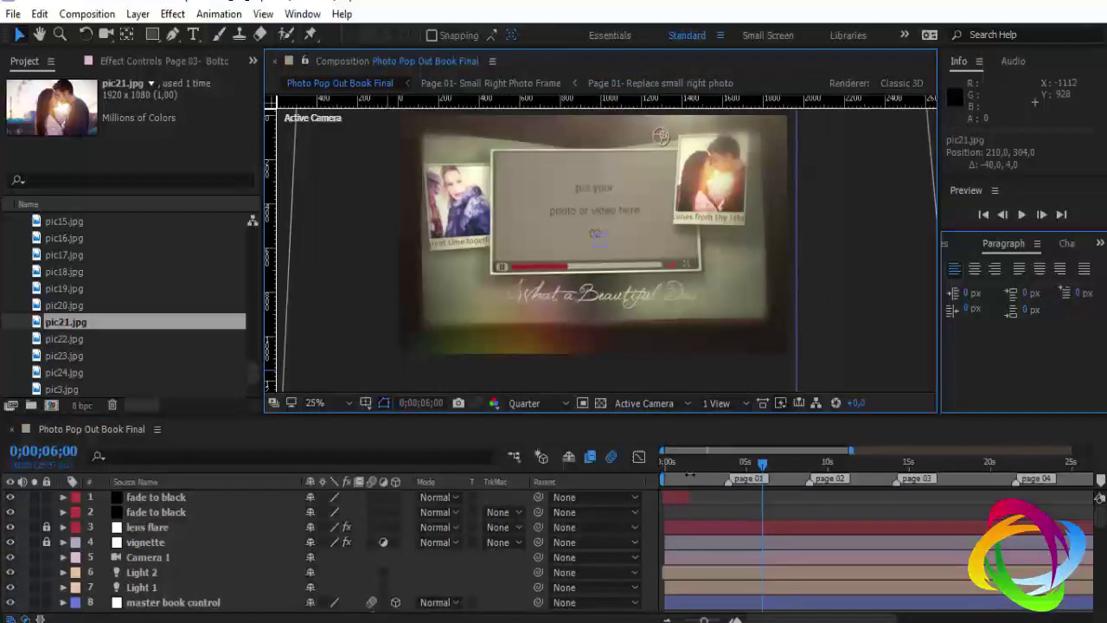
left_click(260, 380)
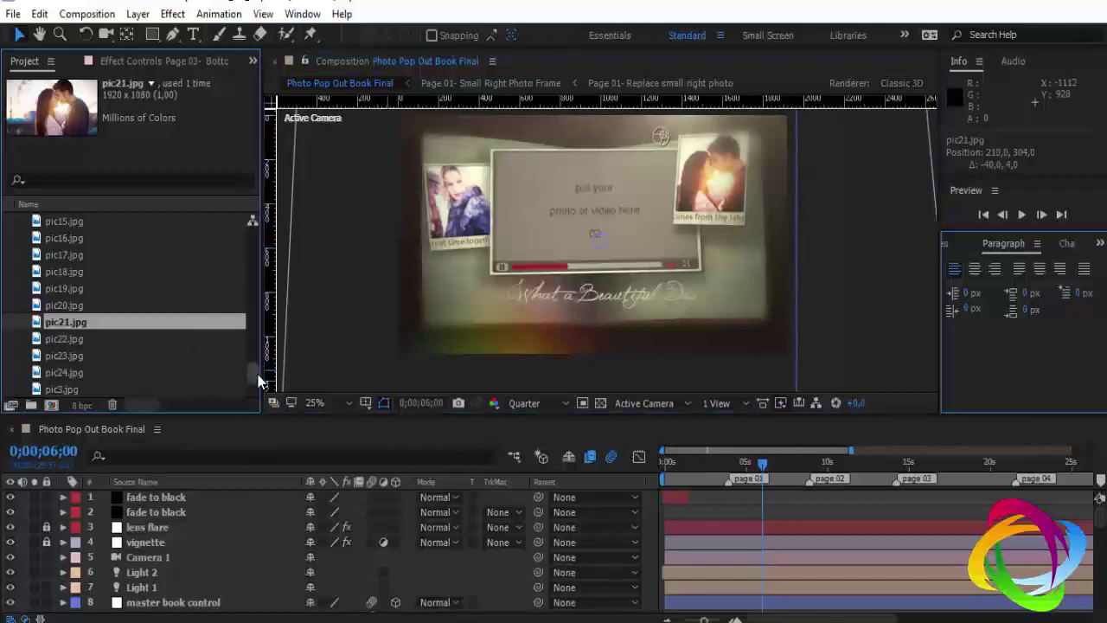
left_click_drag(257, 376, 252, 384)
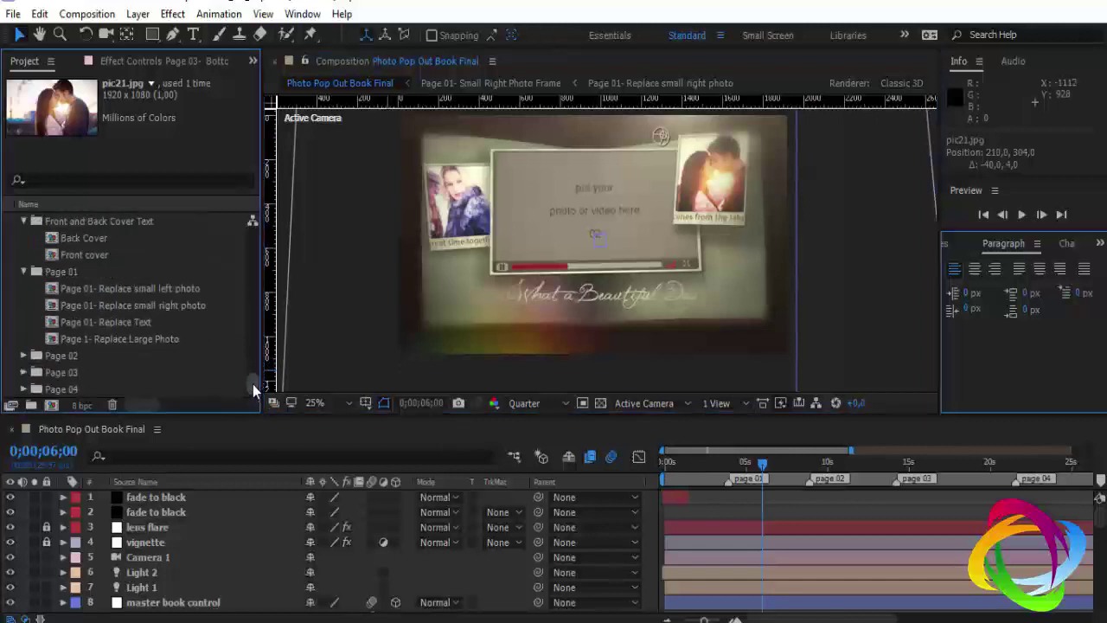
left_click(160, 307)
left_click(127, 320)
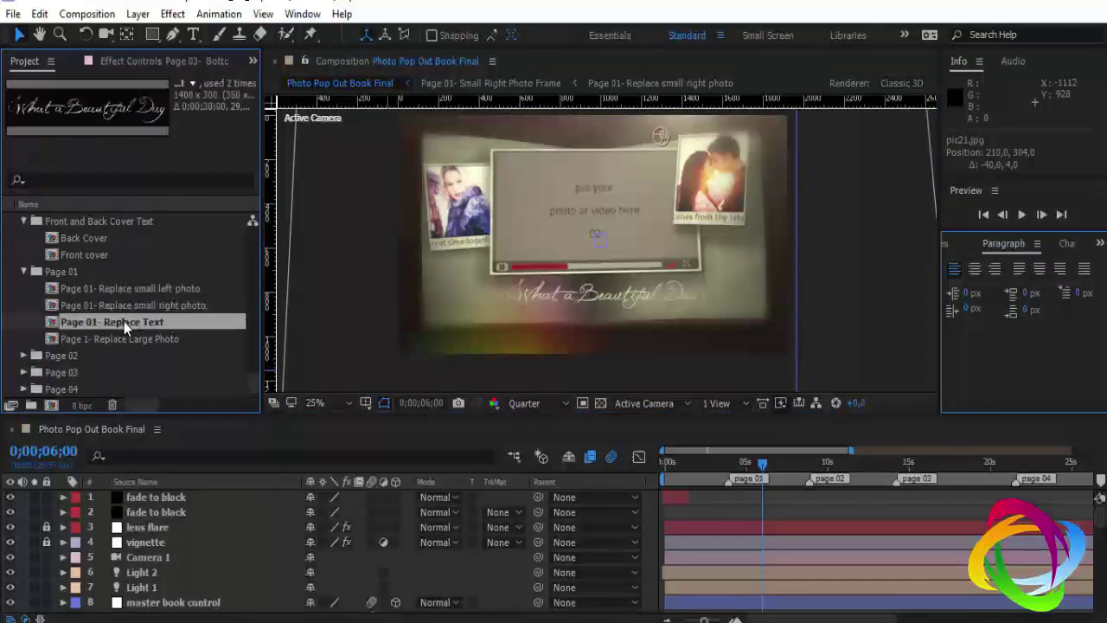
Replace the 'What a Beautiful Day' caption with 'Photoembranco' and close the caption comp
double_click(124, 321)
double_click(191, 497)
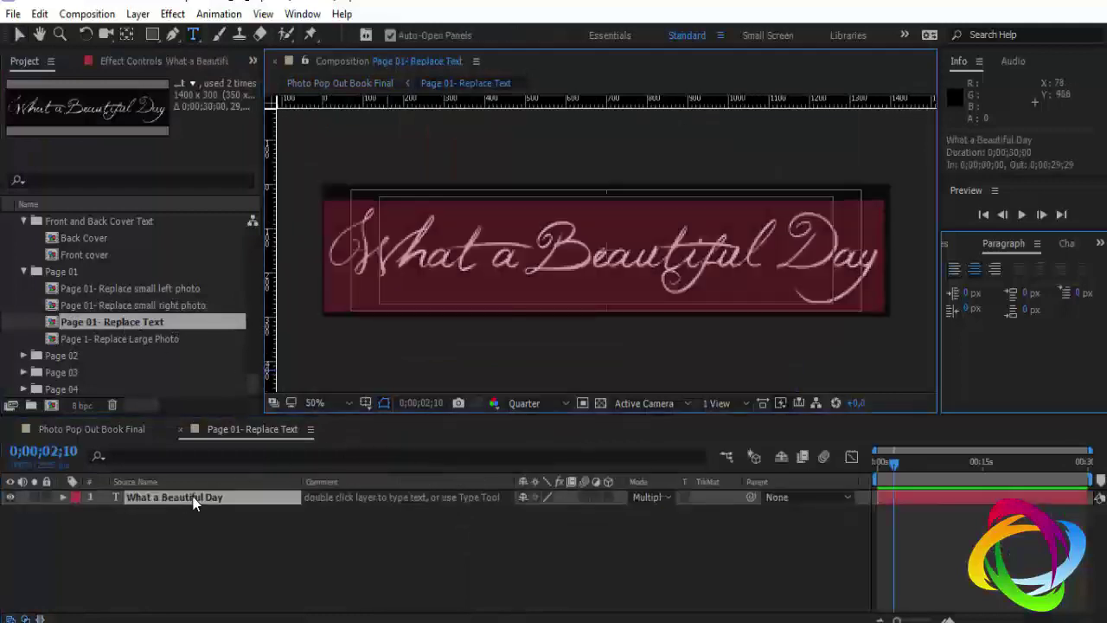
type("Phot")
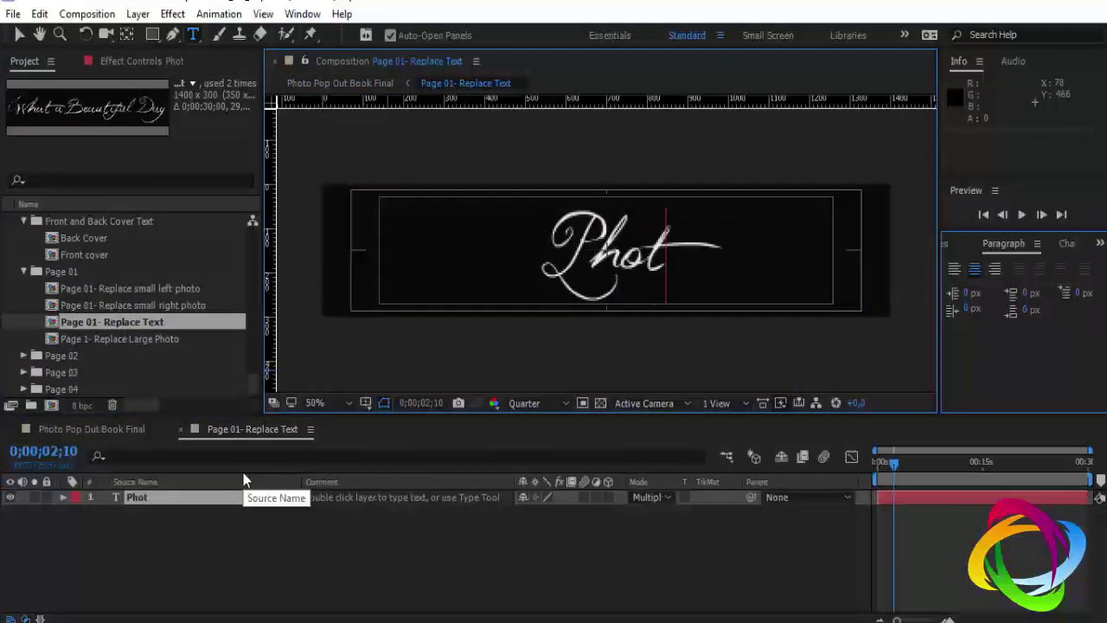
type("oemb")
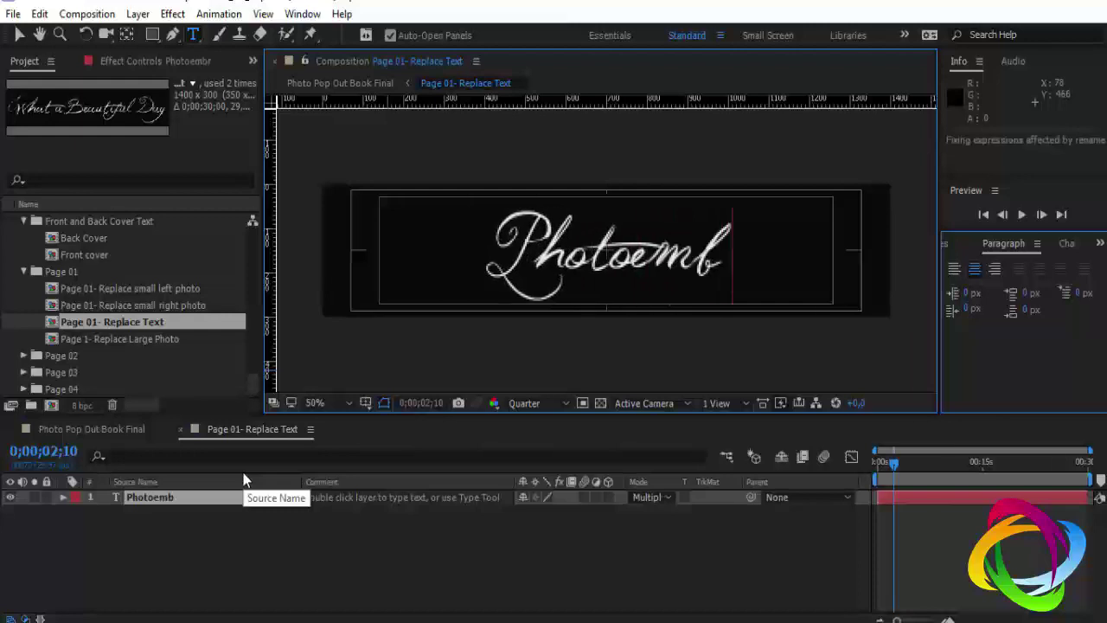
type("ranc")
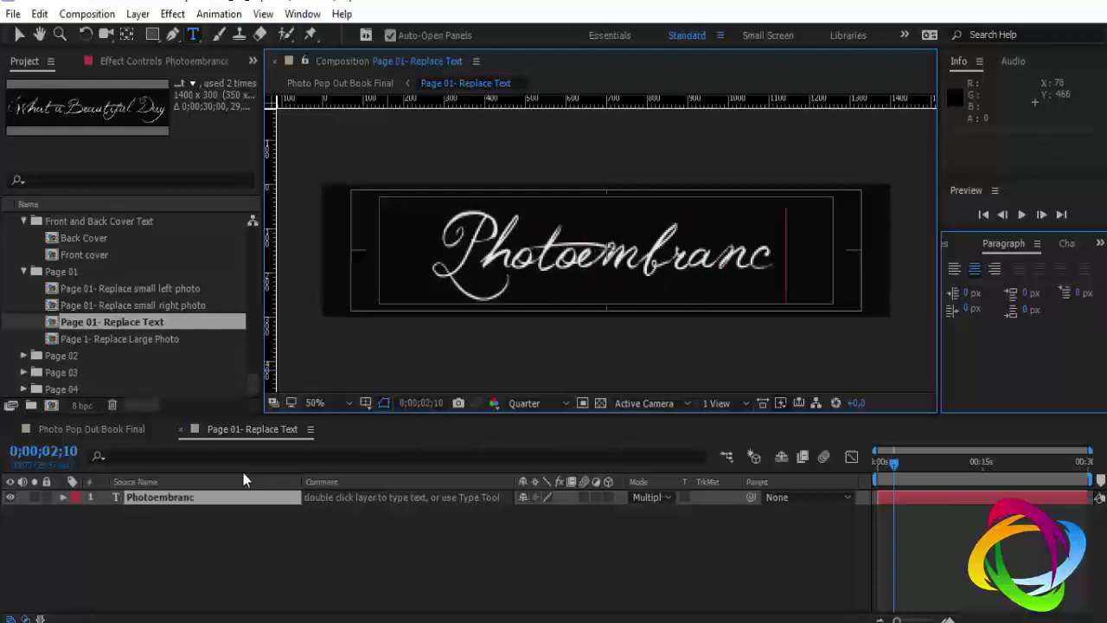
type("o")
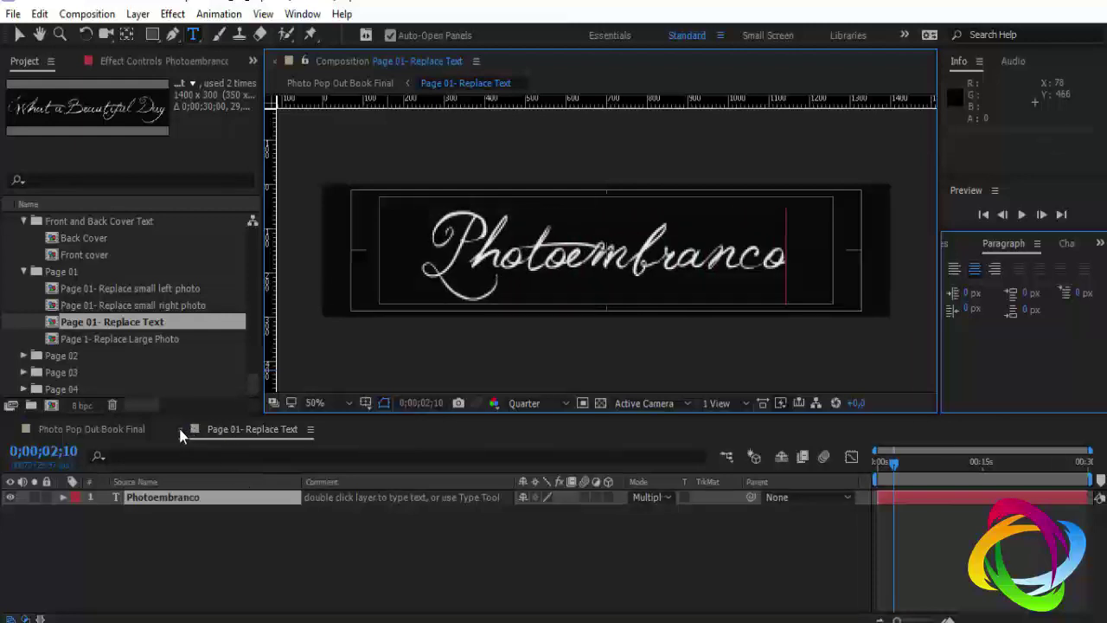
left_click(180, 430)
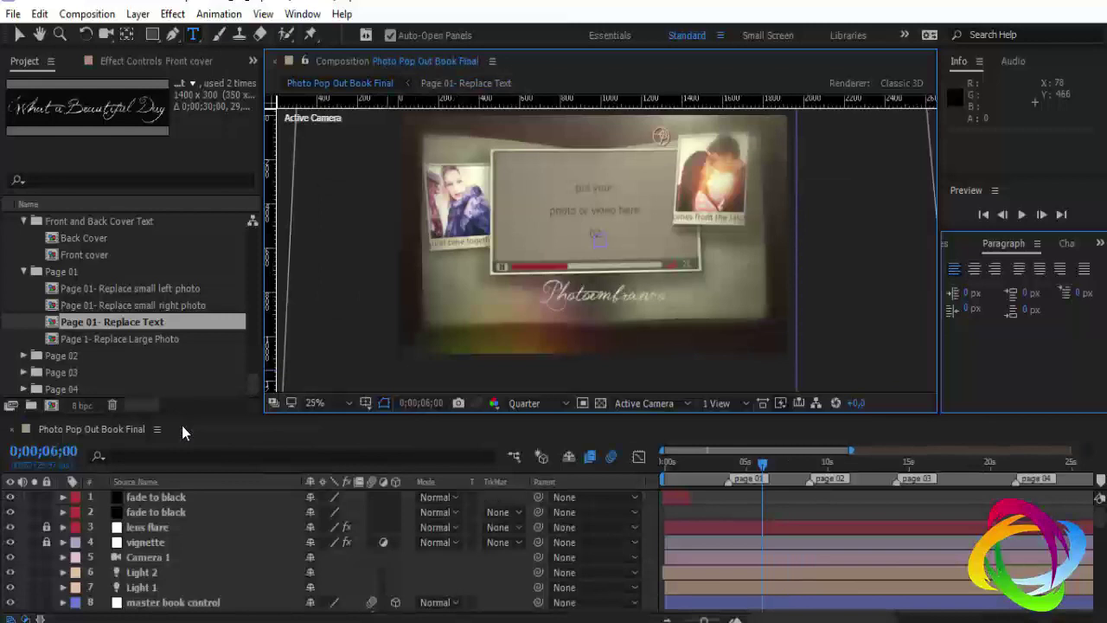
Add pic5.jpg to the Page 1- Replace Large Photo comp, scaled to 238% to fill the frame
double_click(141, 339)
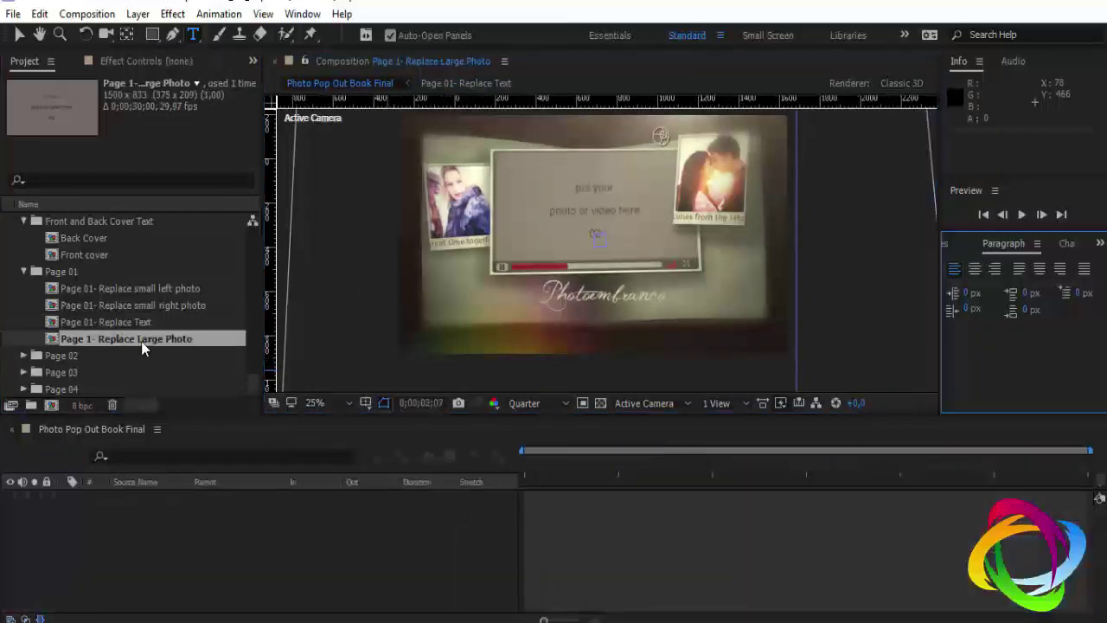
scroll(94, 259, "down", 2)
scroll(87, 294, "up", 5)
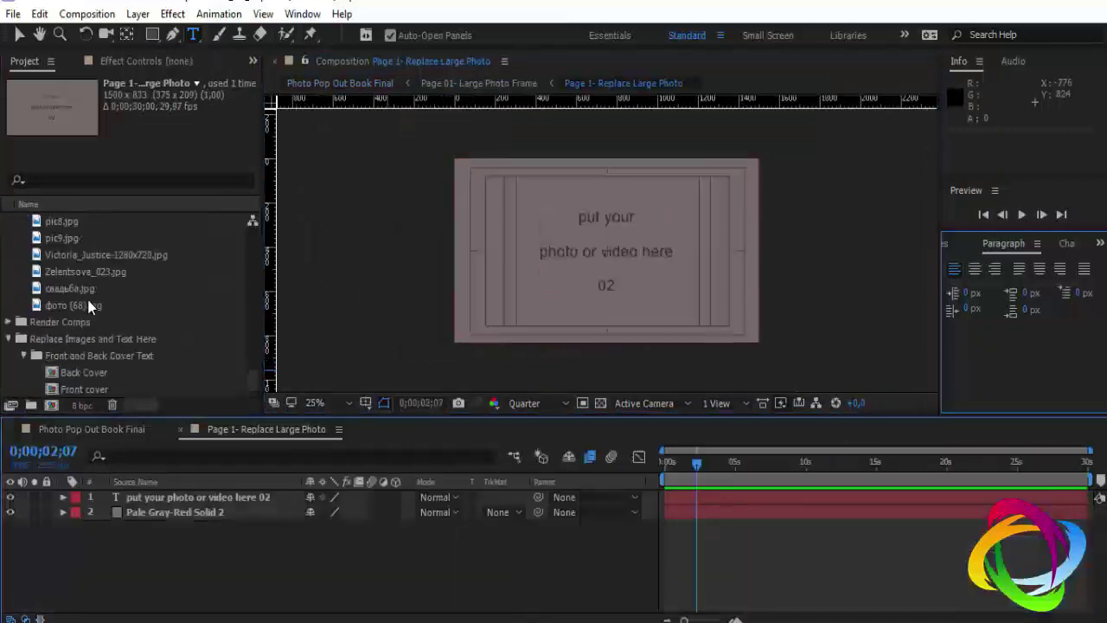
scroll(85, 313, "up", 3)
left_click(70, 319)
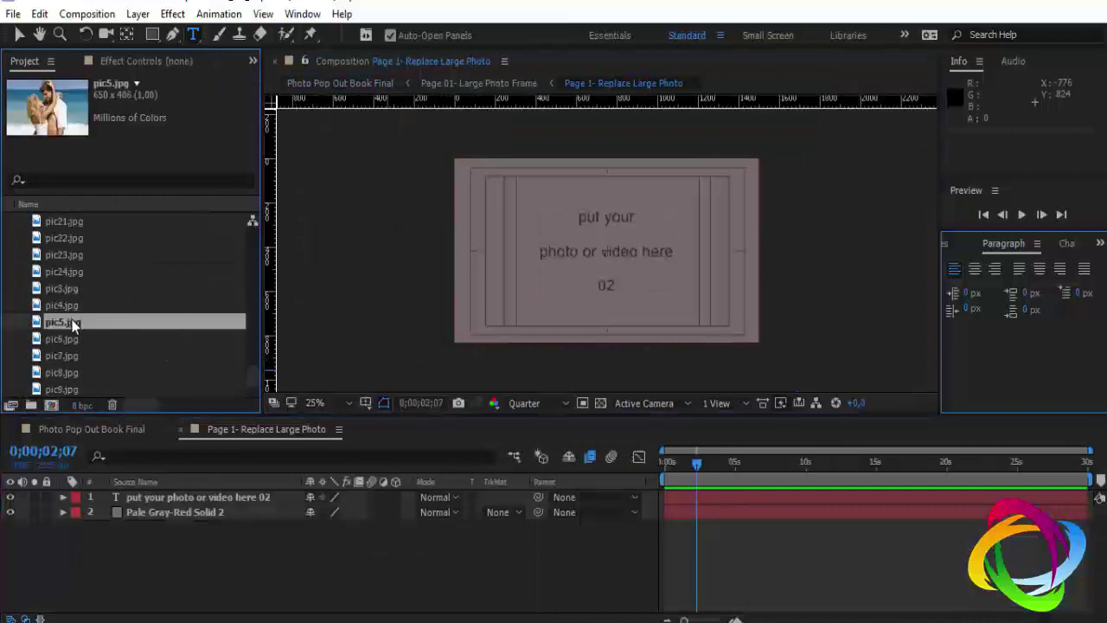
left_click_drag(70, 320, 150, 490)
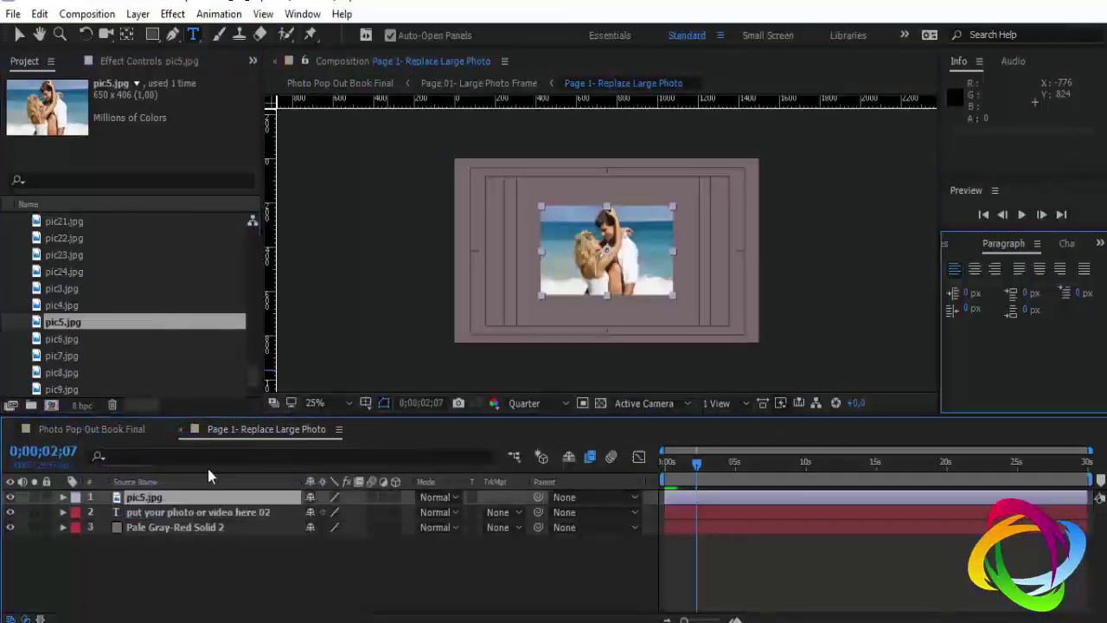
key("s")
left_click_drag(354, 511, 454, 497)
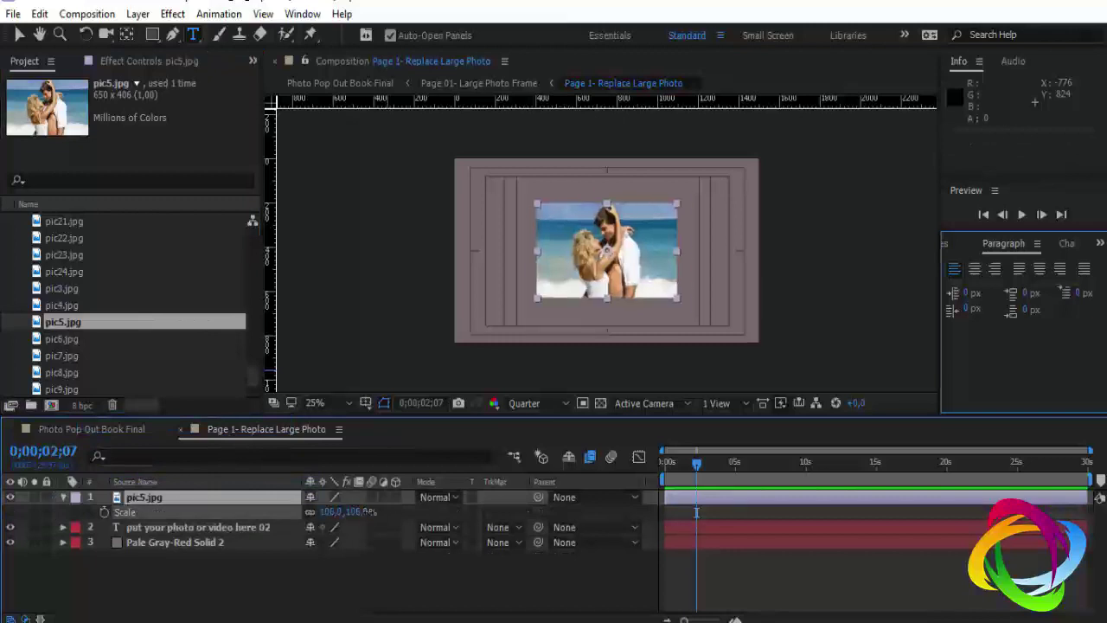
key("Return")
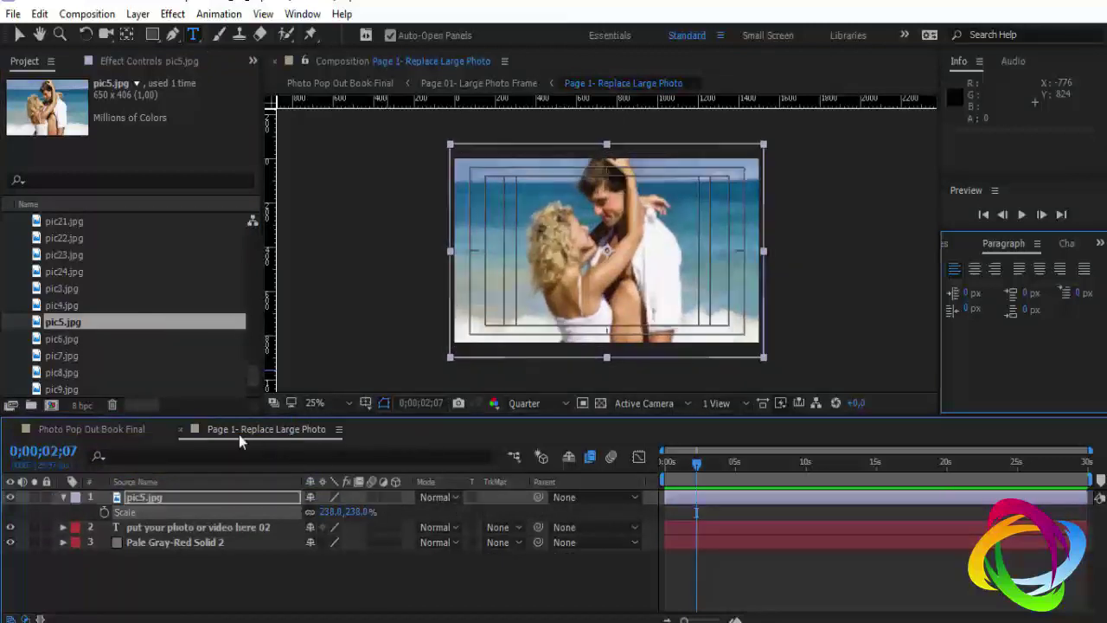
left_click(180, 429)
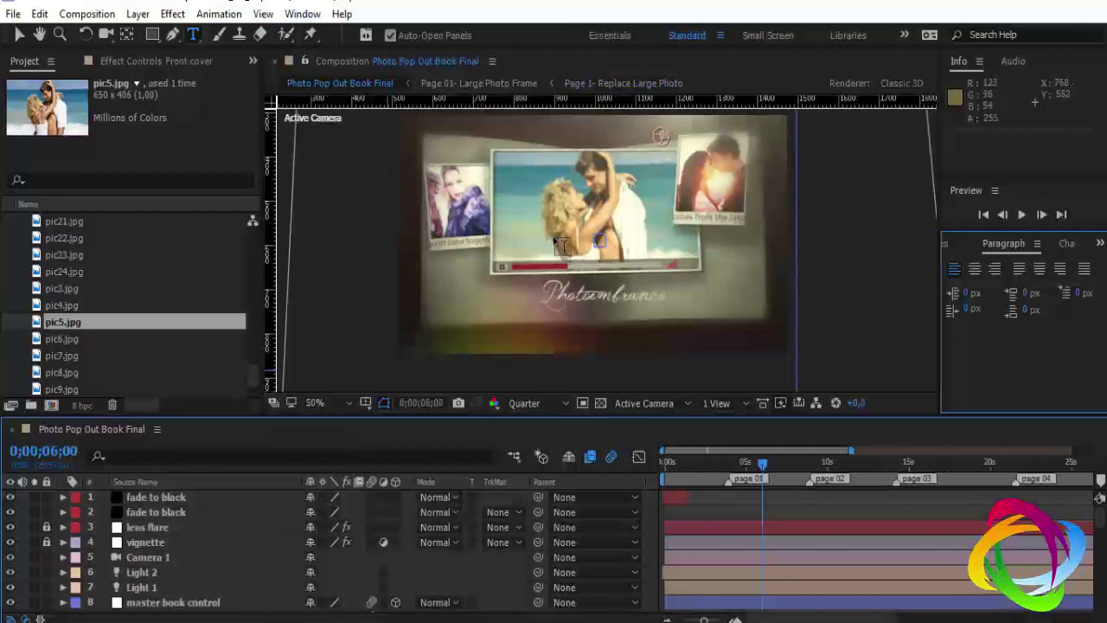
scroll(557, 249, "up", 4)
scroll(558, 249, "down", 2)
scroll(558, 249, "down", 2)
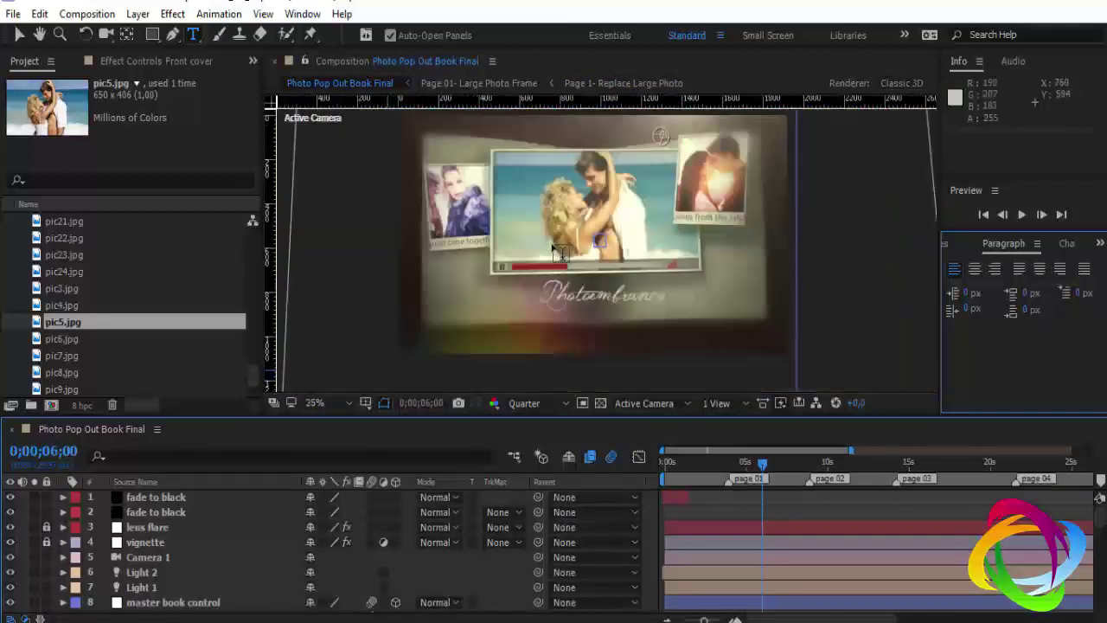
key("v")
left_click(558, 249)
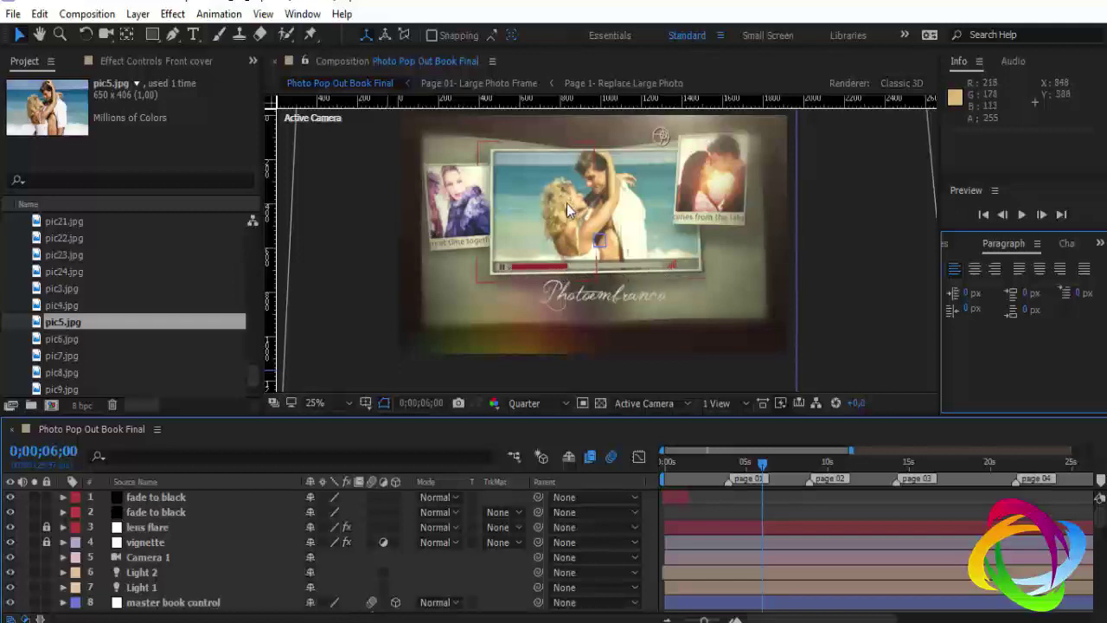
scroll(105, 291, "up", 4)
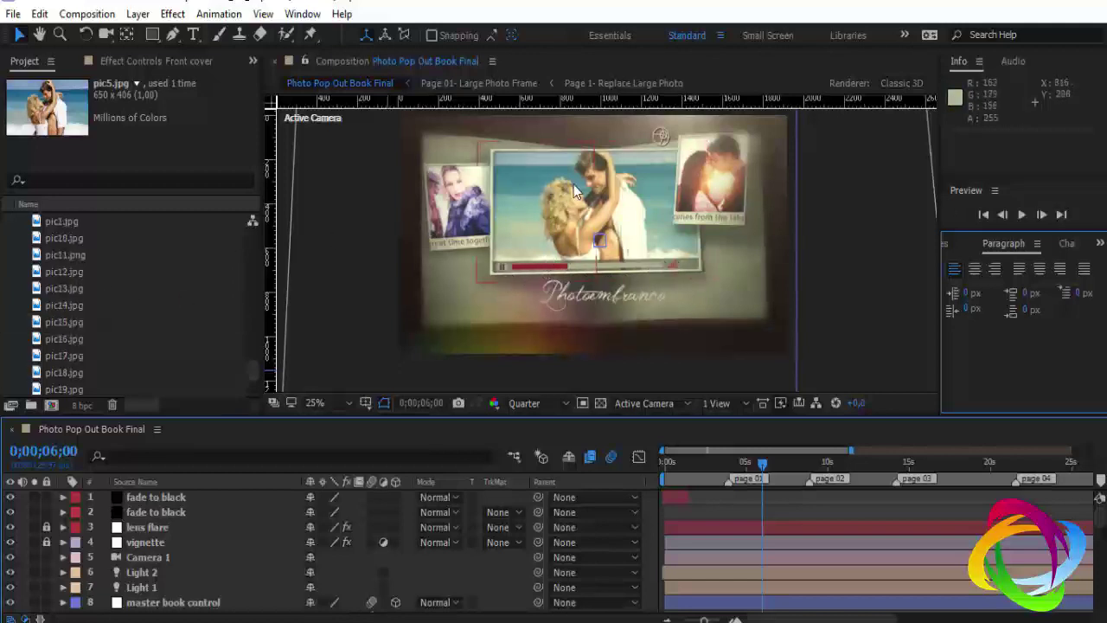
mouse_move(760, 464)
left_mouse_down()
mouse_move(748, 466)
mouse_move(765, 467)
left_mouse_up()
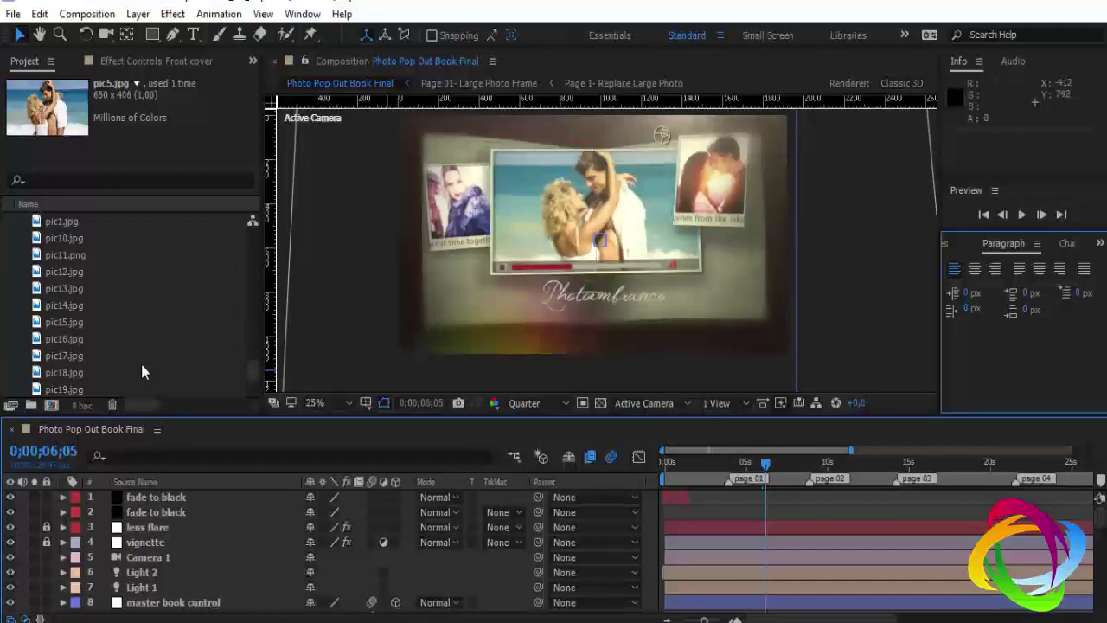
Collapse the Photos and Page 01 folders and expand Page 02 to its Left photo comp
scroll(78, 333, "up", 10)
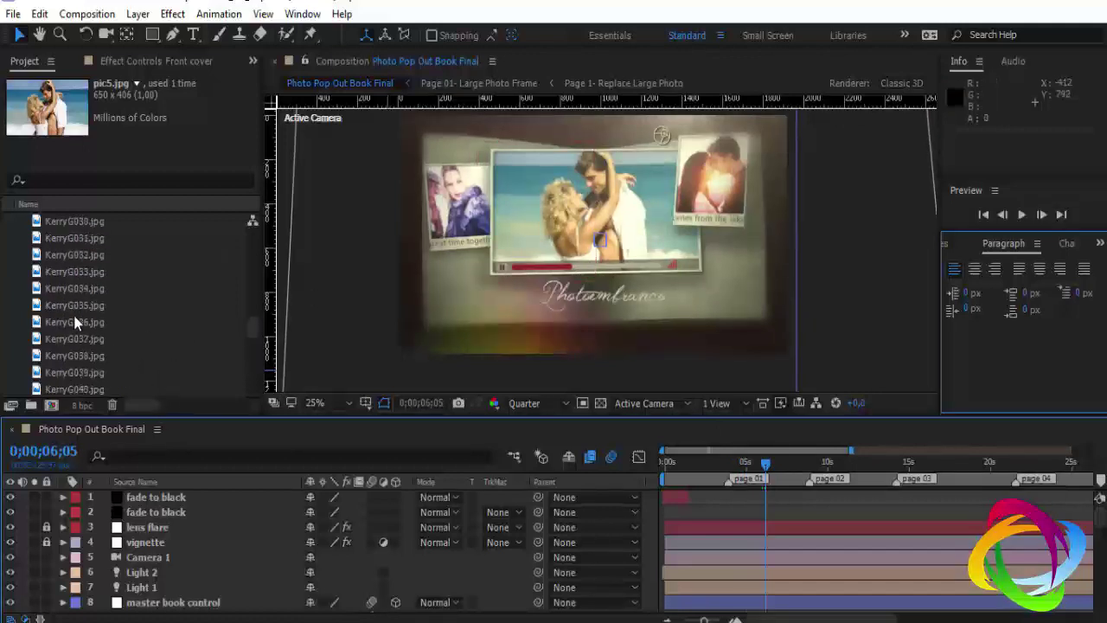
scroll(77, 325, "up", 5)
left_click_drag(247, 289, 247, 232)
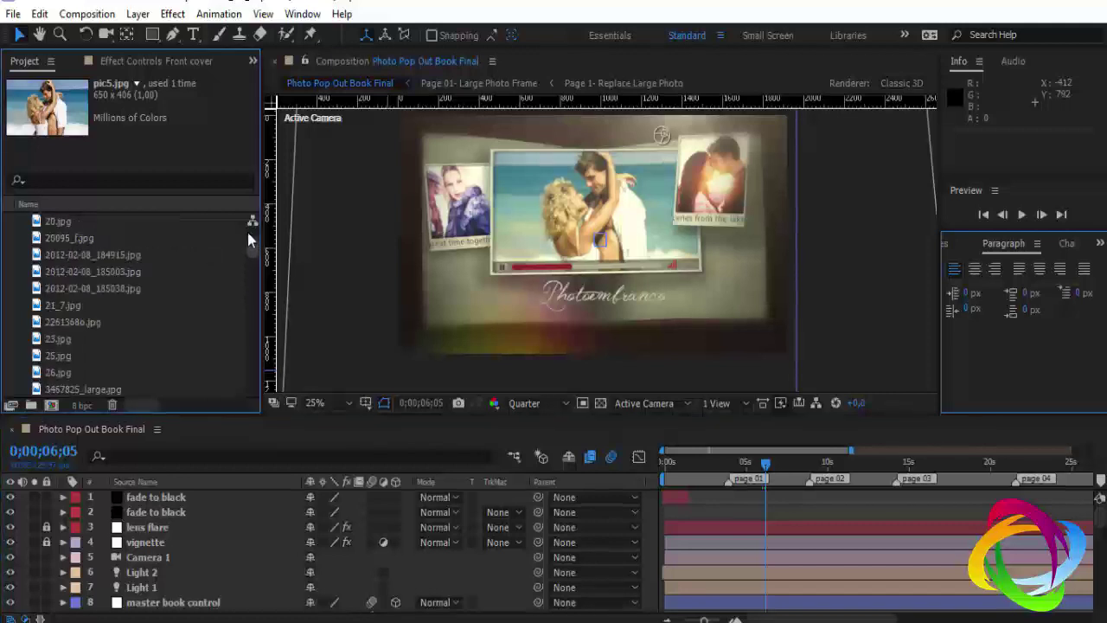
left_click(8, 237)
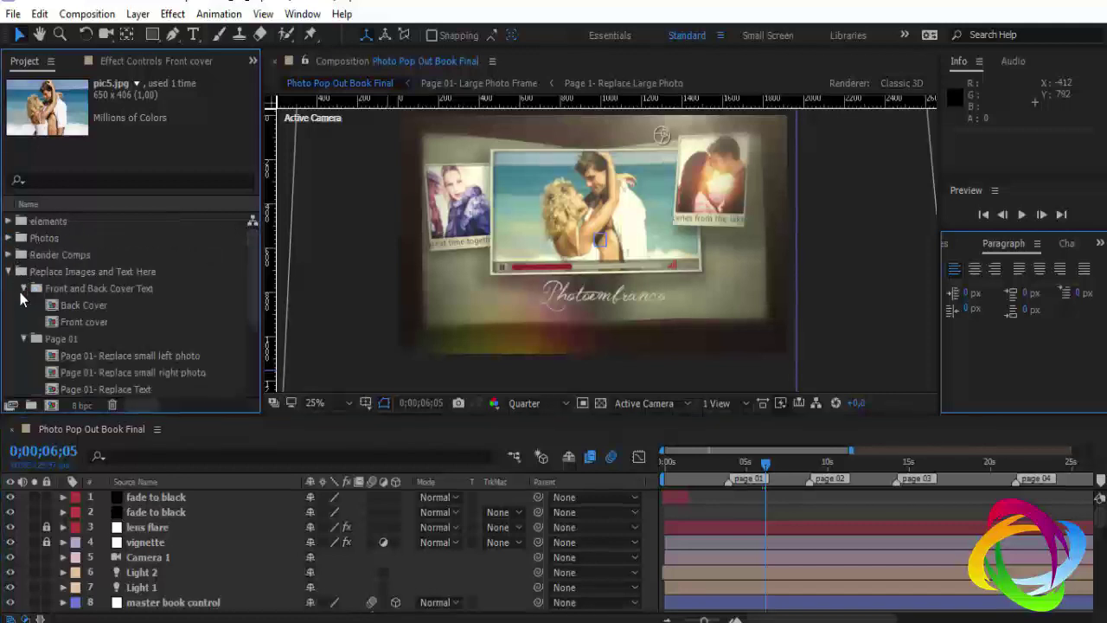
scroll(89, 343, "down", 3)
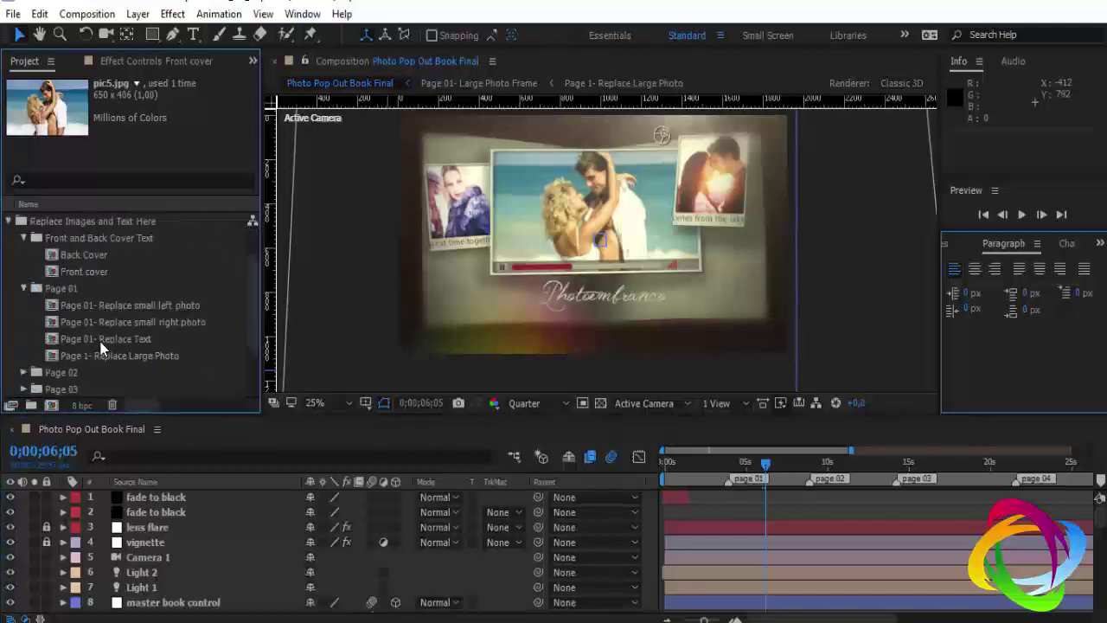
left_click(25, 287)
left_click(24, 304)
scroll(120, 304, "down", 3)
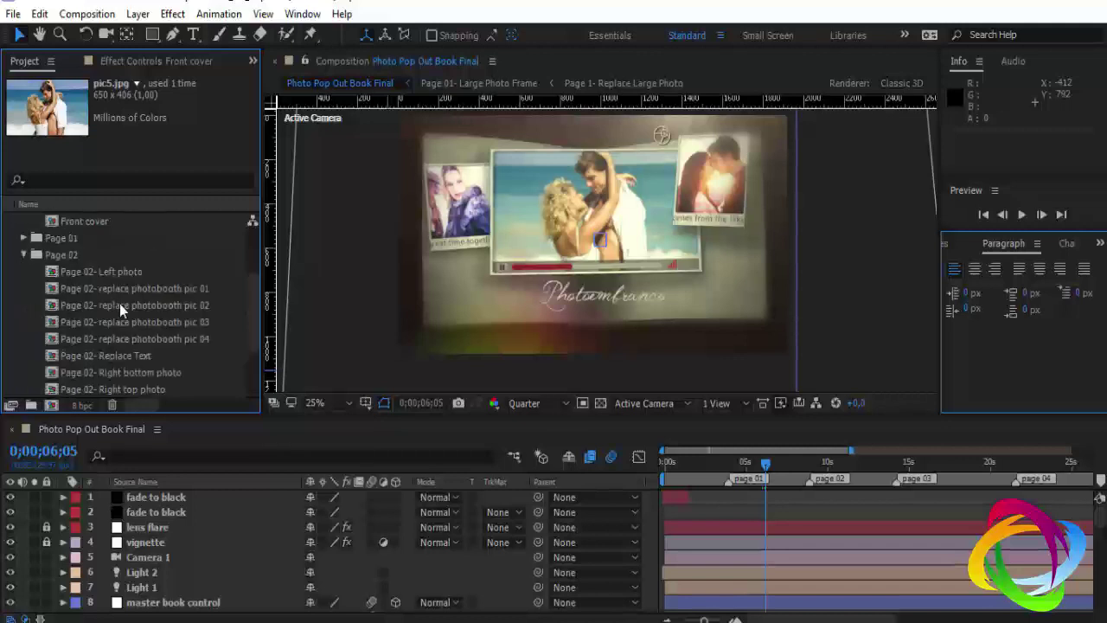
scroll(120, 304, "down", 3)
scroll(103, 224, "up", 3)
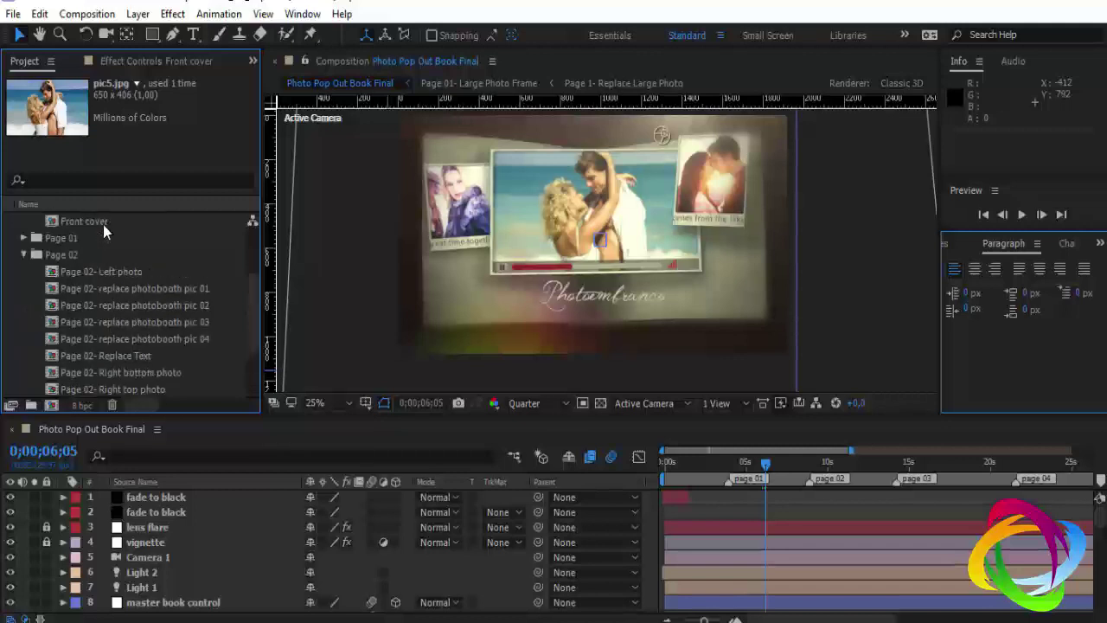
left_click(91, 272)
scroll(107, 337, "down", 3)
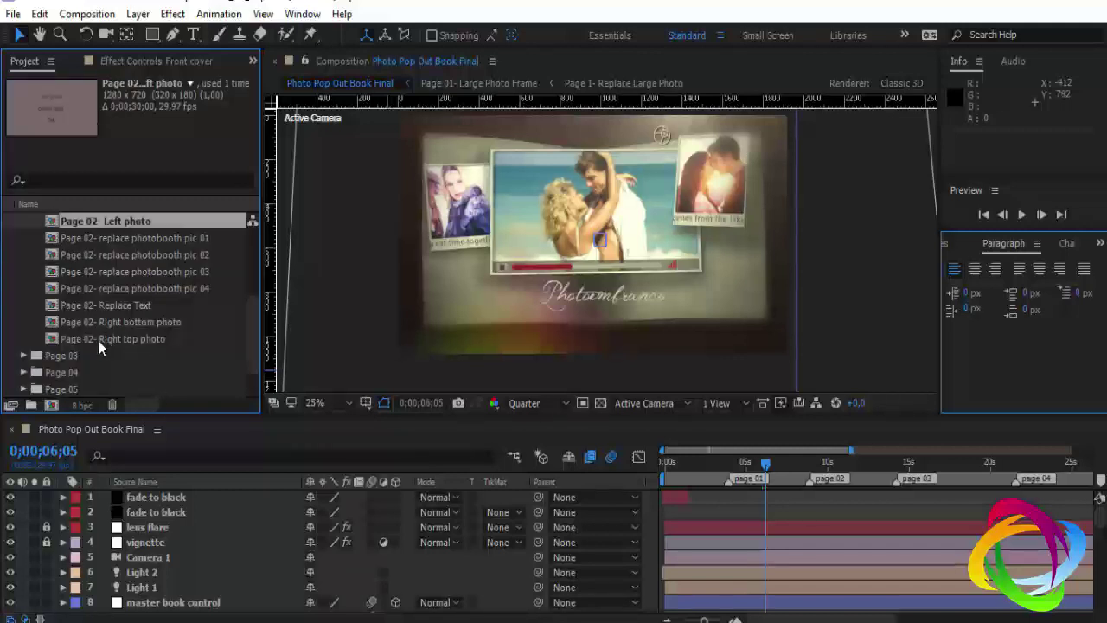
scroll(98, 341, "down", 3)
Collapse Page 02 and Replace Images and Text Here, then select Photo Pop Out Book Final in Render Comps
left_click(23, 306)
scroll(109, 351, "down", 5)
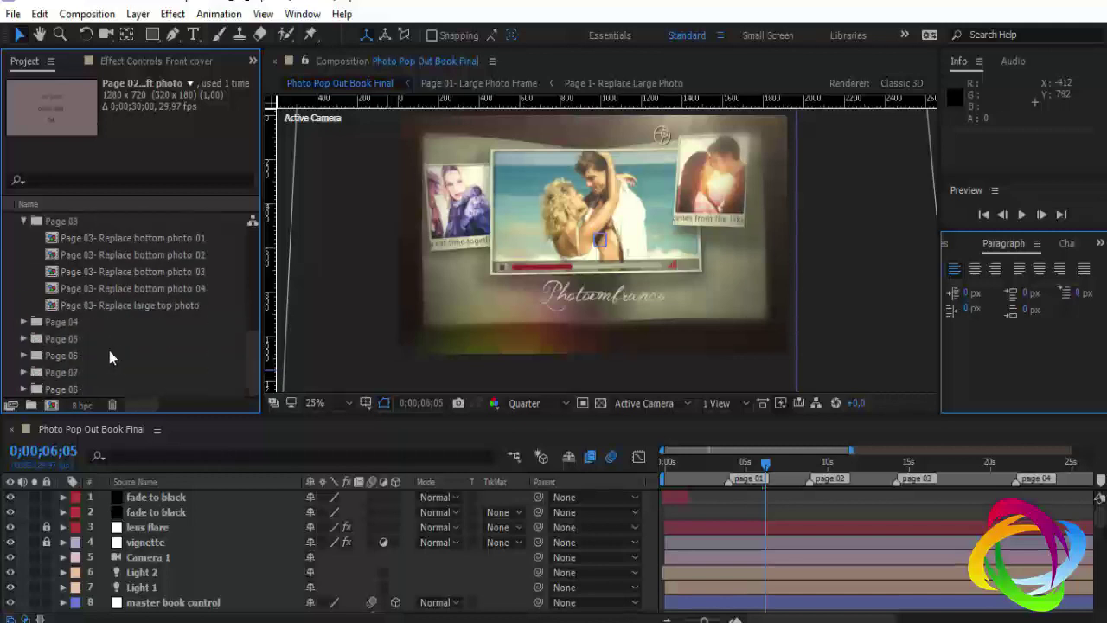
scroll(105, 350, "up", 10)
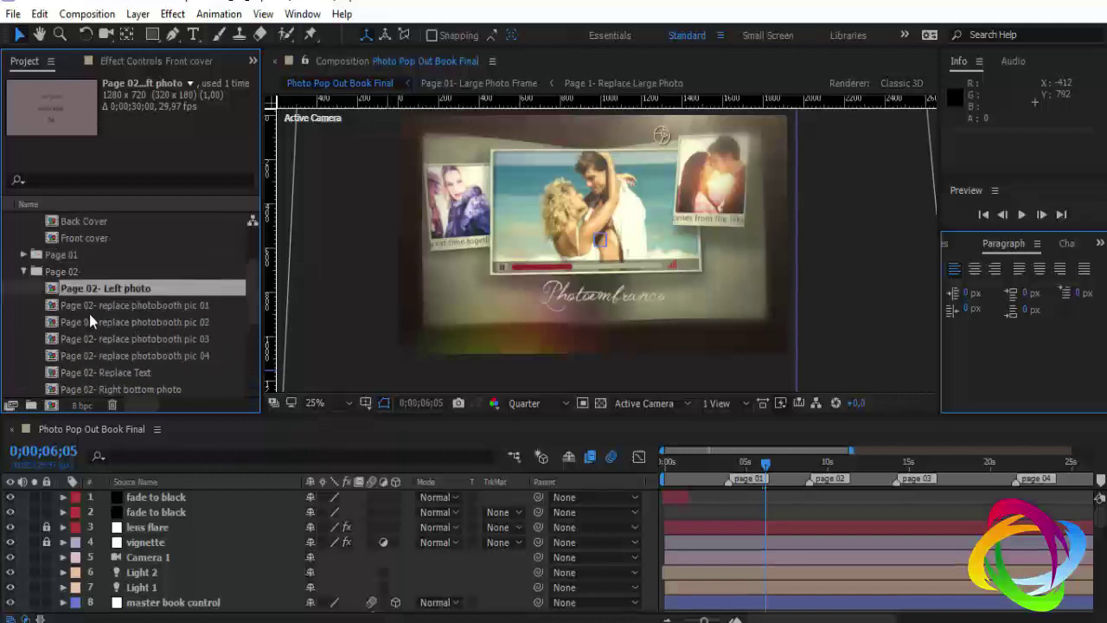
scroll(77, 327, "up", 5)
left_click(24, 356)
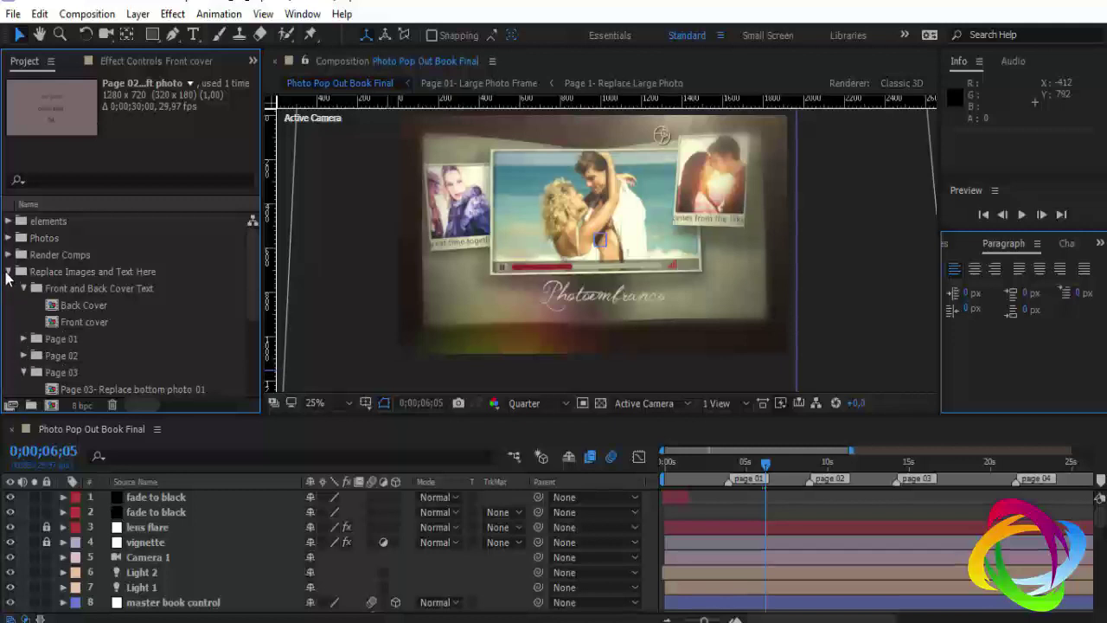
left_click(7, 271)
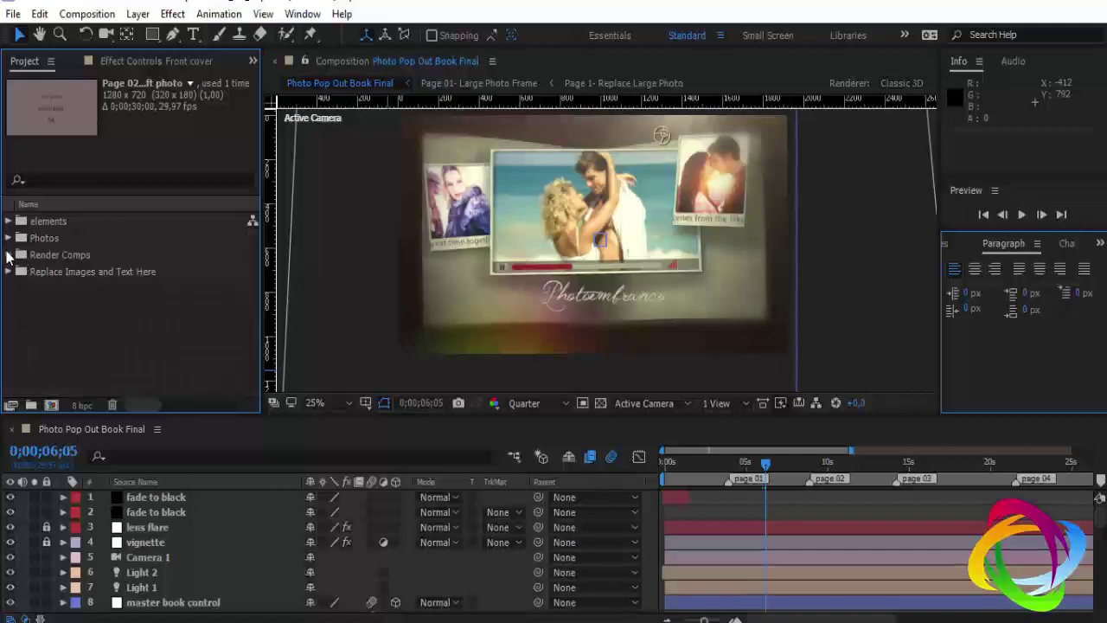
left_click(8, 255)
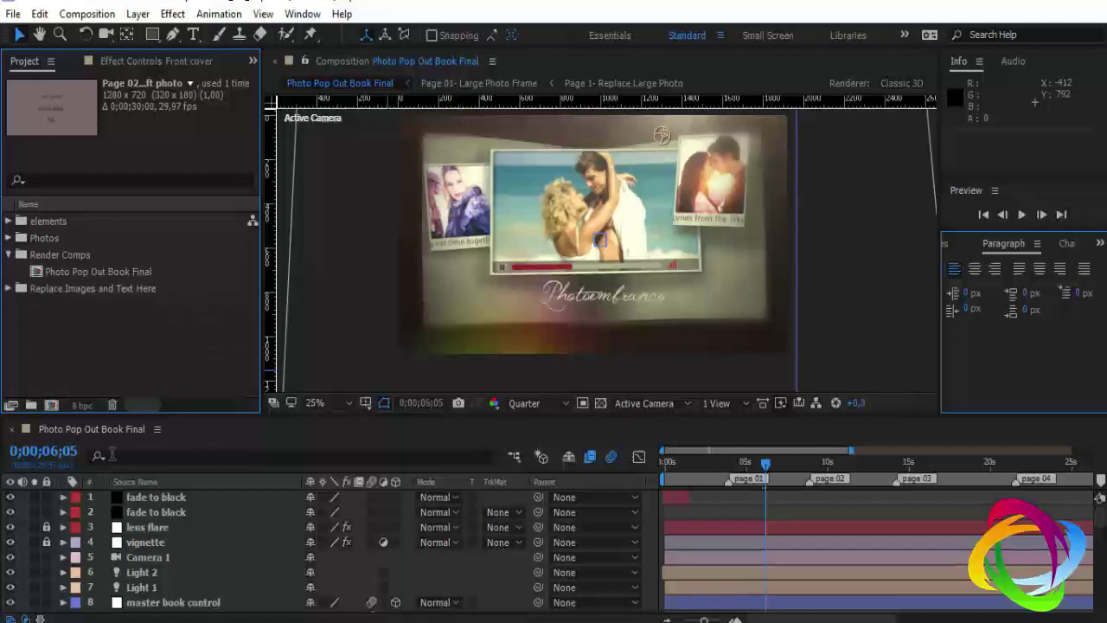
left_click(9, 255)
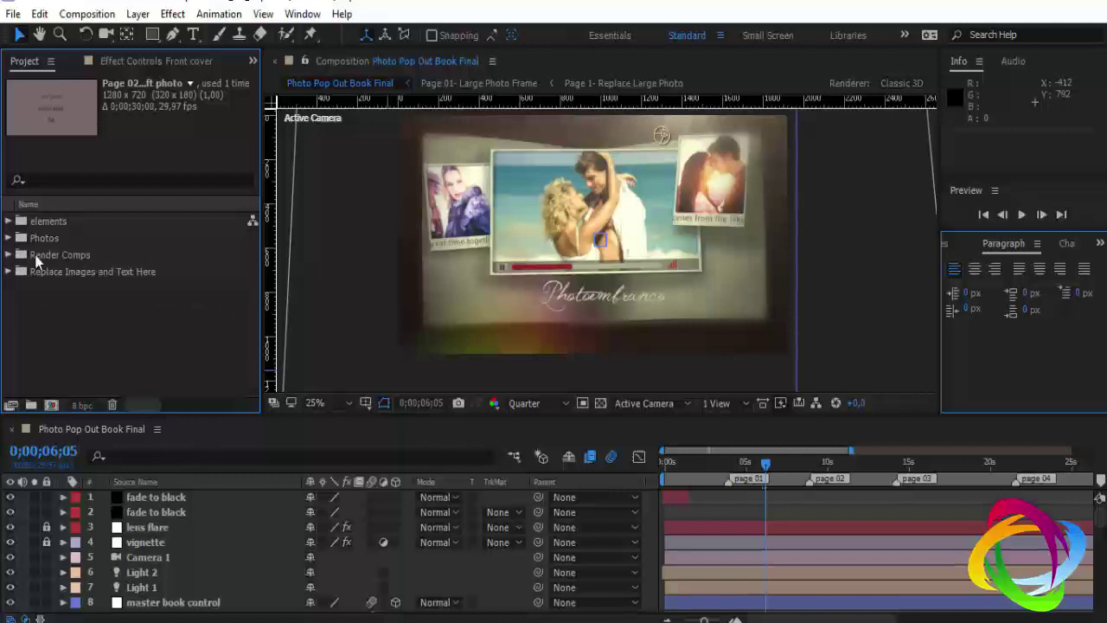
left_click(10, 259)
left_click(9, 255)
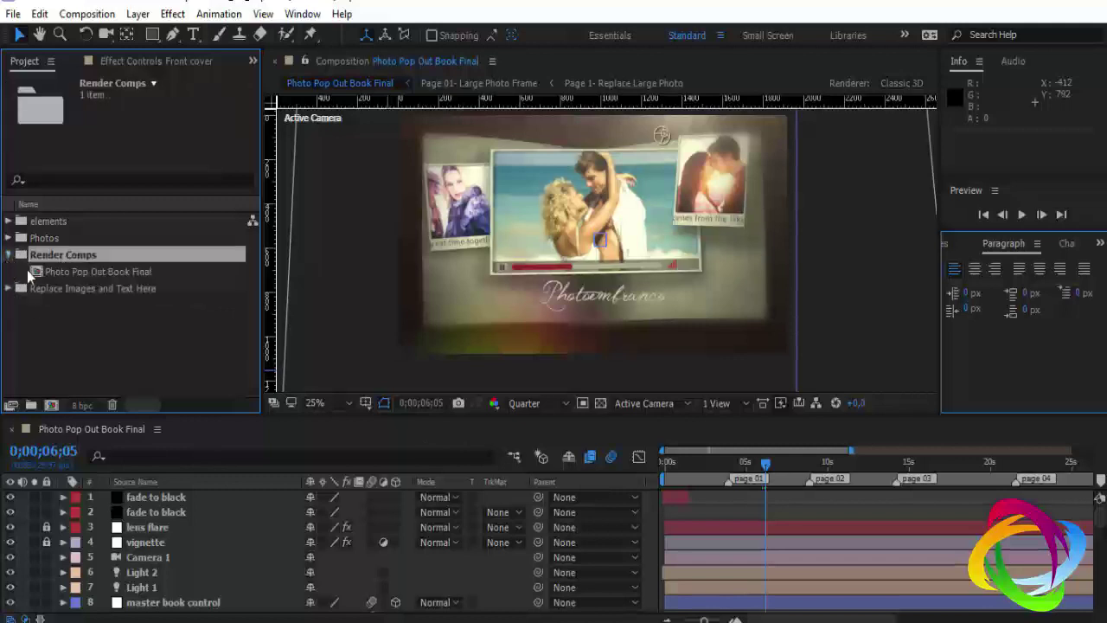
left_click(76, 272)
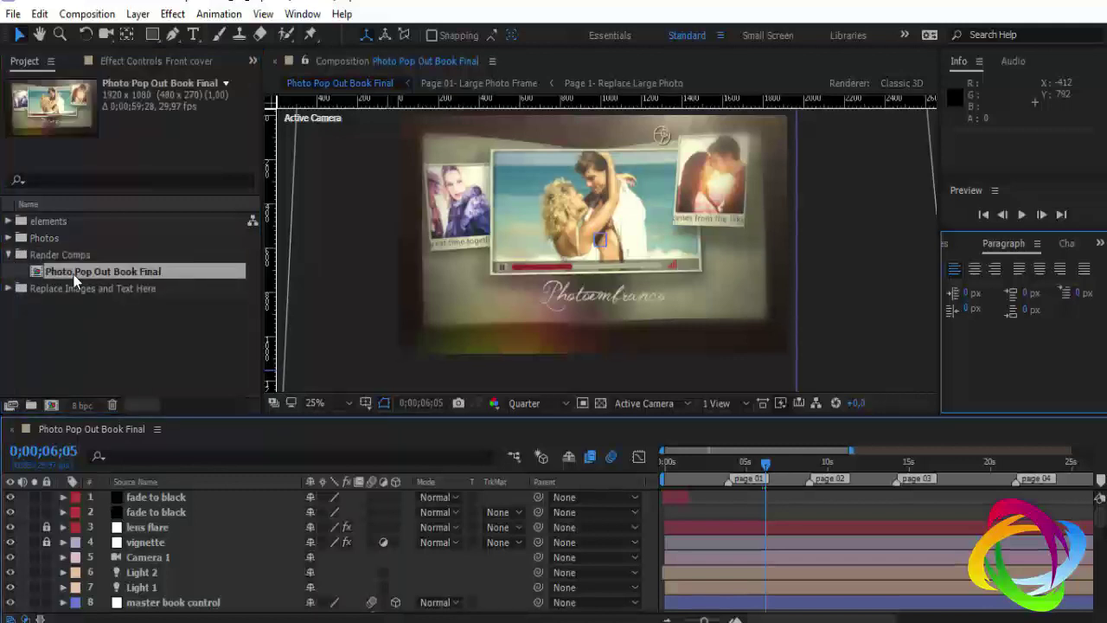
Set the time near the comp's start and add Photo Pop Out Book Final to the Render Queue
left_click(677, 469)
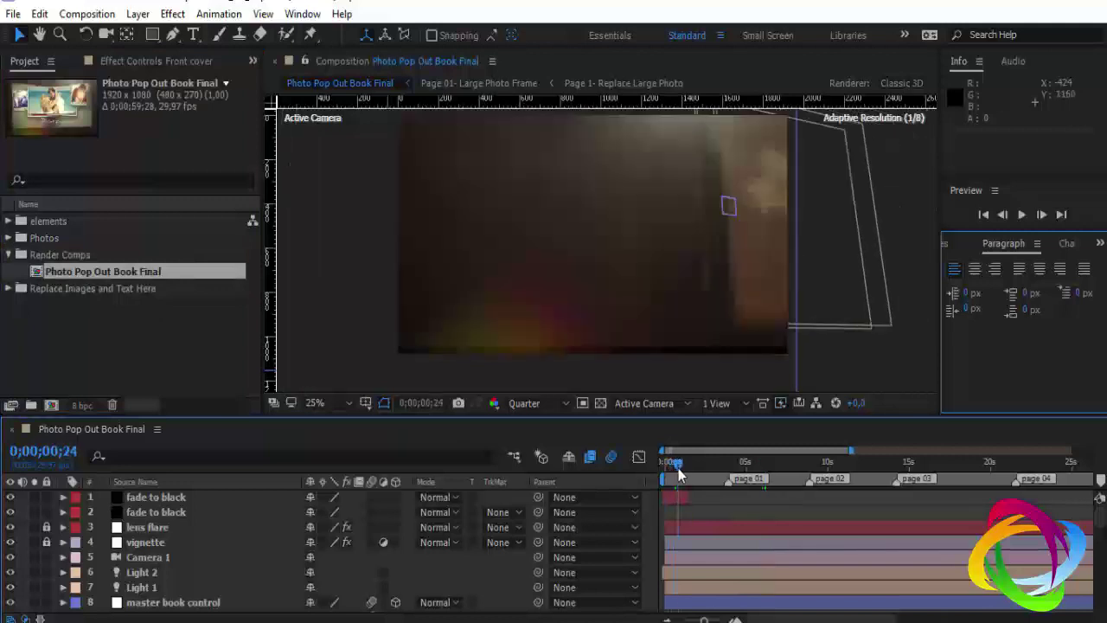
left_click(87, 17)
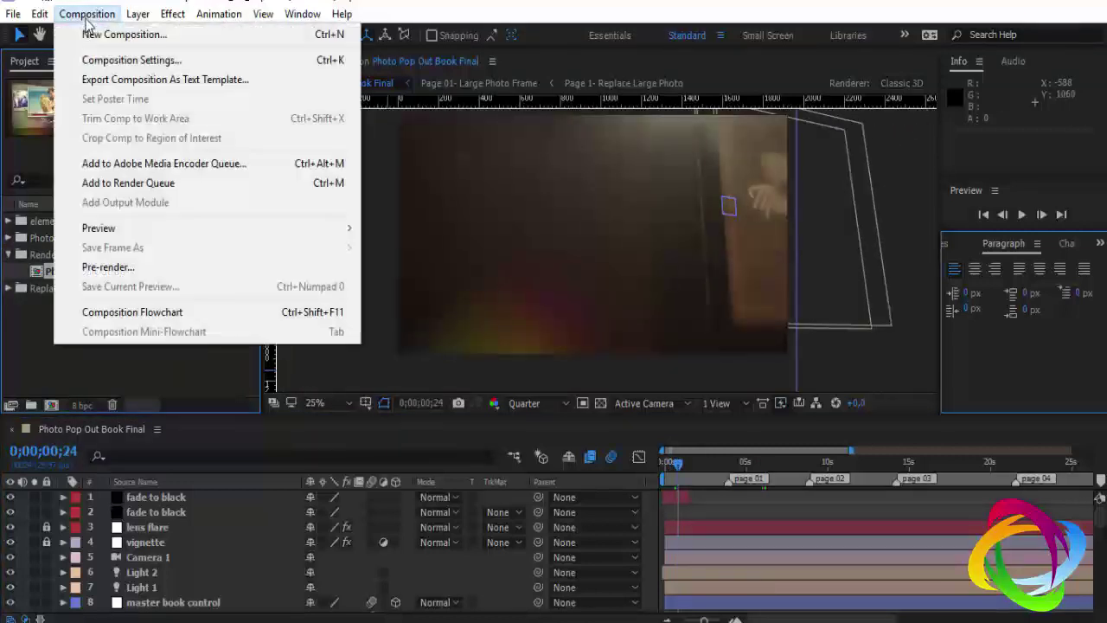
left_click(128, 184)
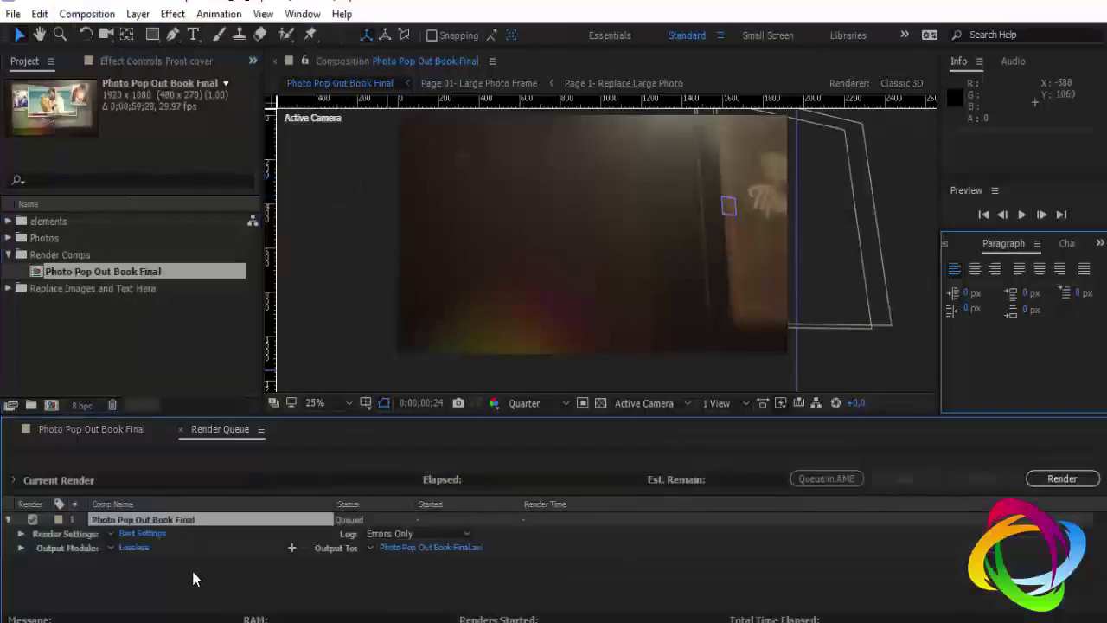
Change the Lossless output module's format to QuickTime
left_click(134, 547)
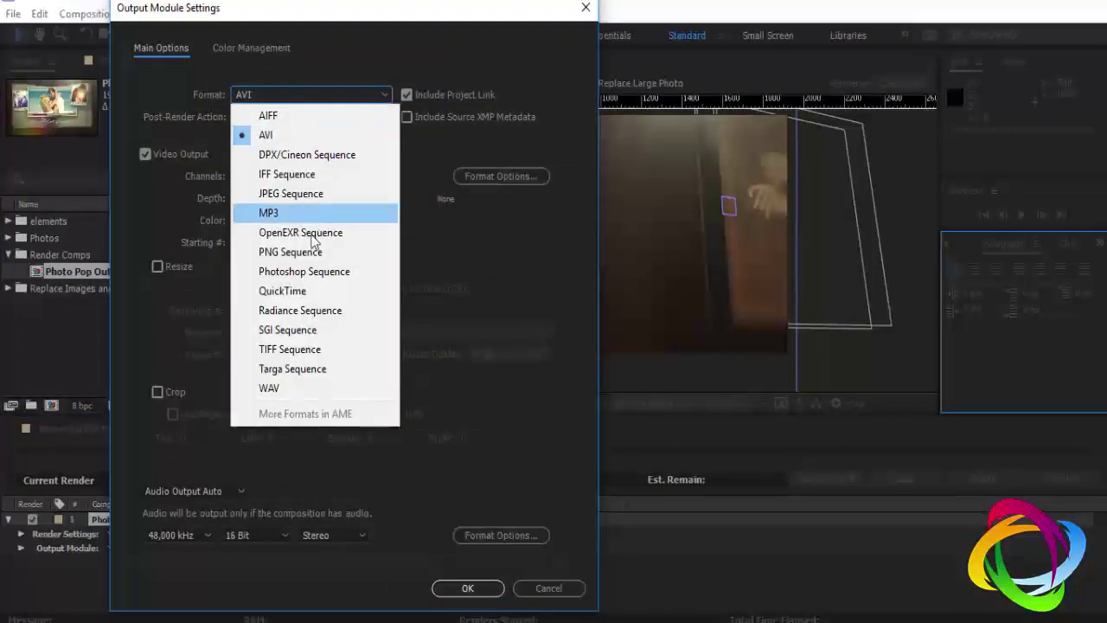
left_click(302, 291)
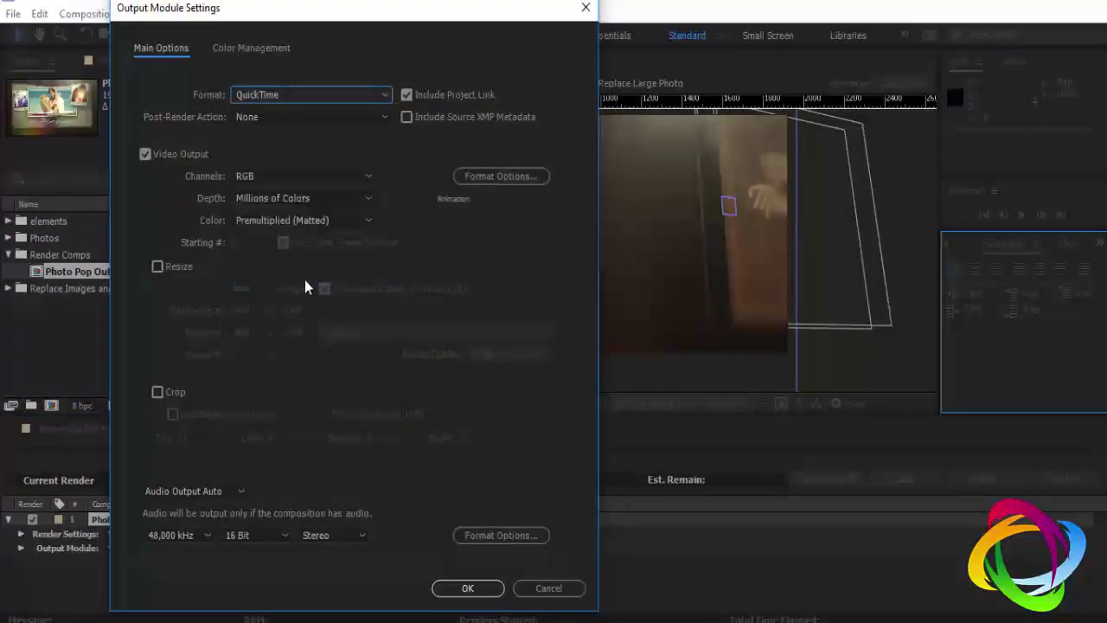
left_click(480, 585)
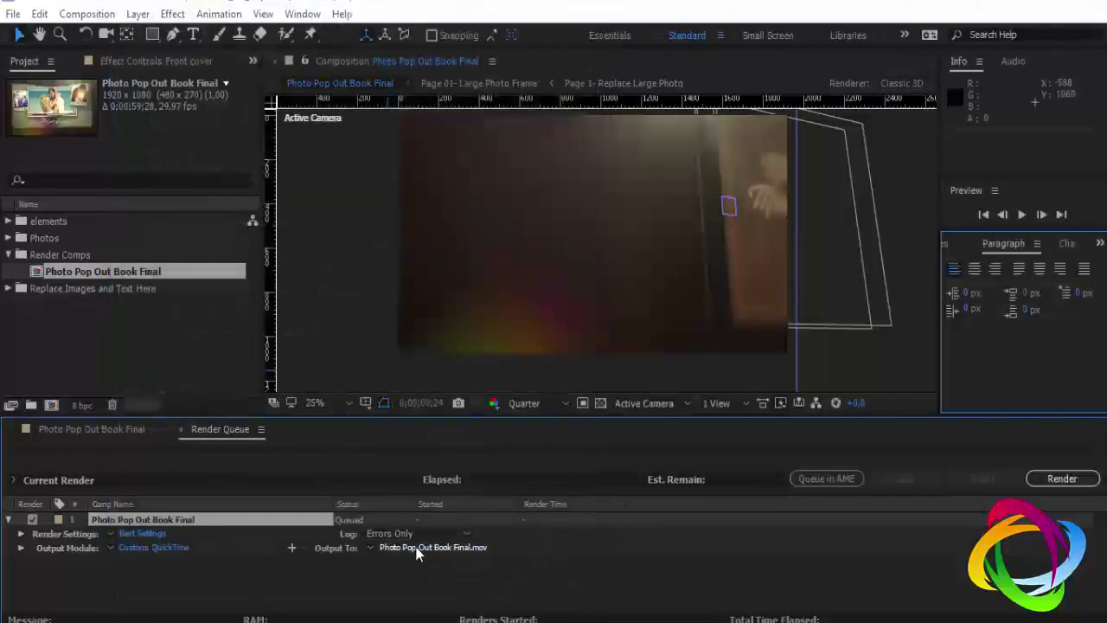
Save the output as Photo Pop Out Book Final.mov and start the render
left_click(415, 549)
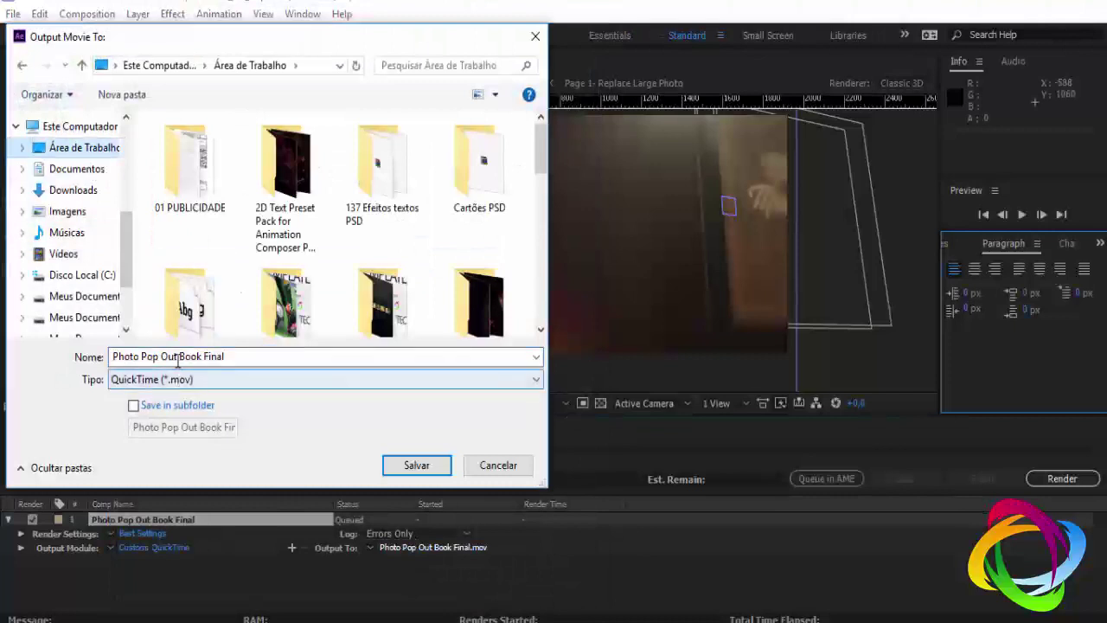
left_click(415, 464)
left_click(1030, 480)
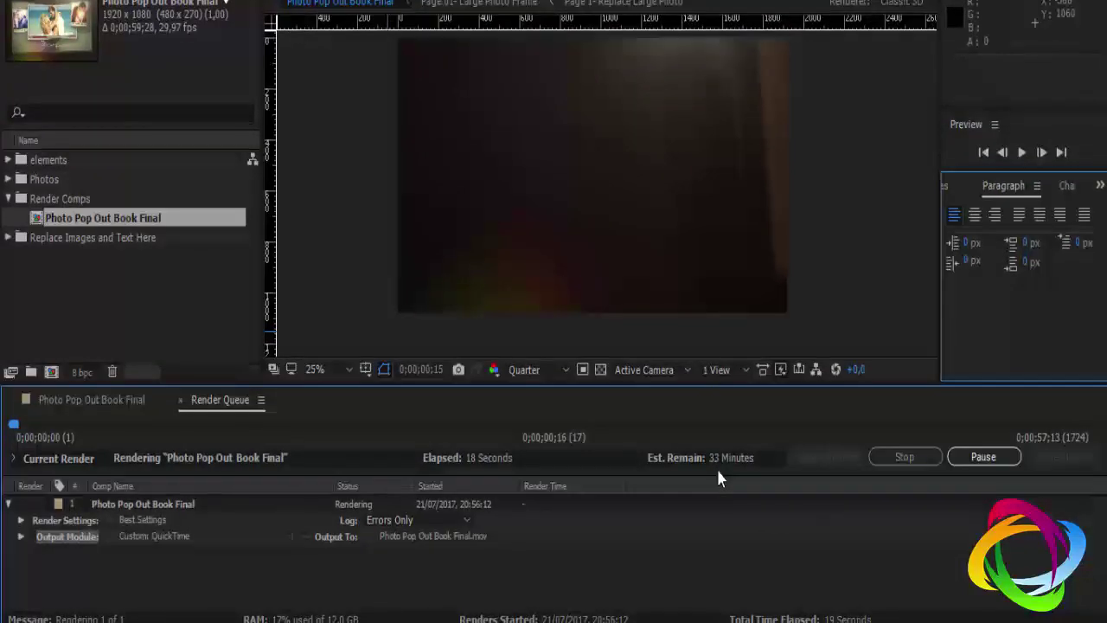
Stop the render and quit After Effects without saving changes
left_click(905, 457)
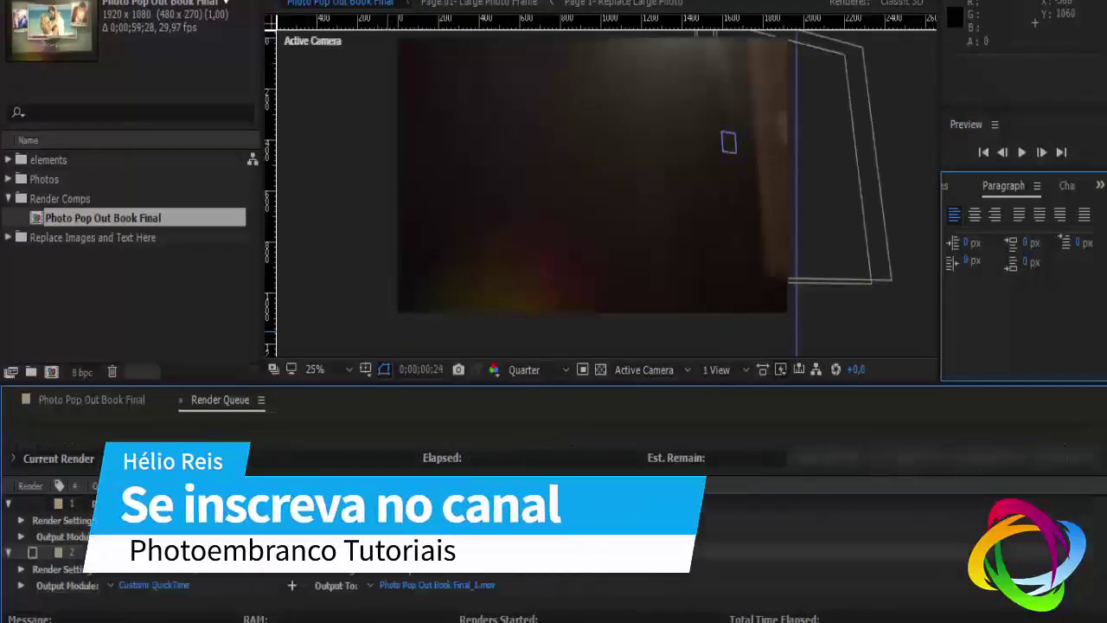
key("ctrl+q")
left_click(637, 291)
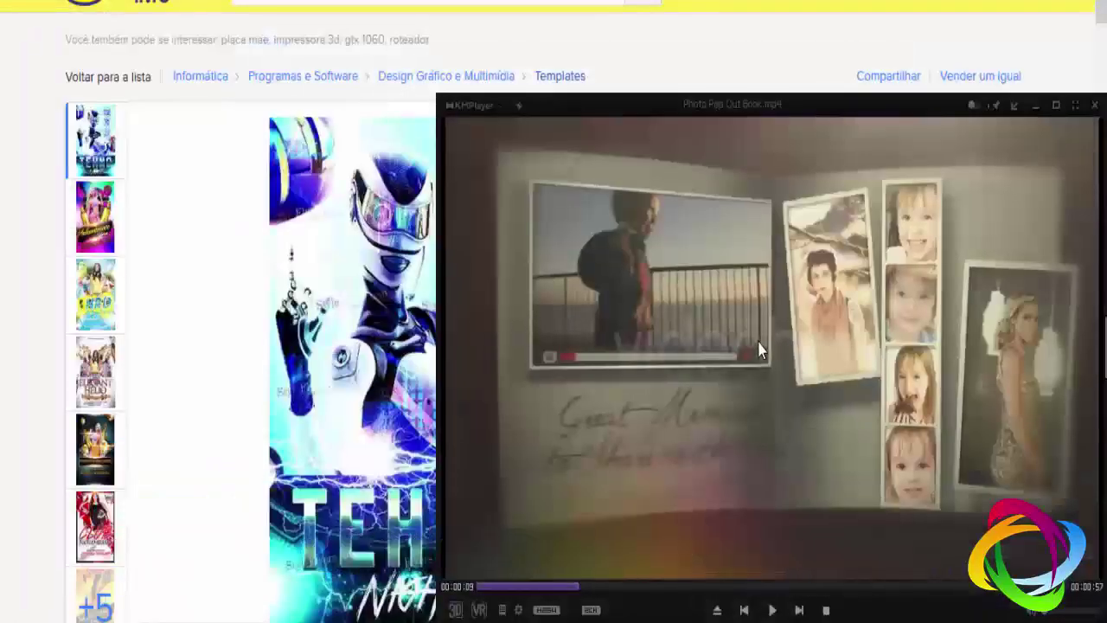
Play the rendered video in KMPlayer, resuming from about 00:09
left_click(772, 610)
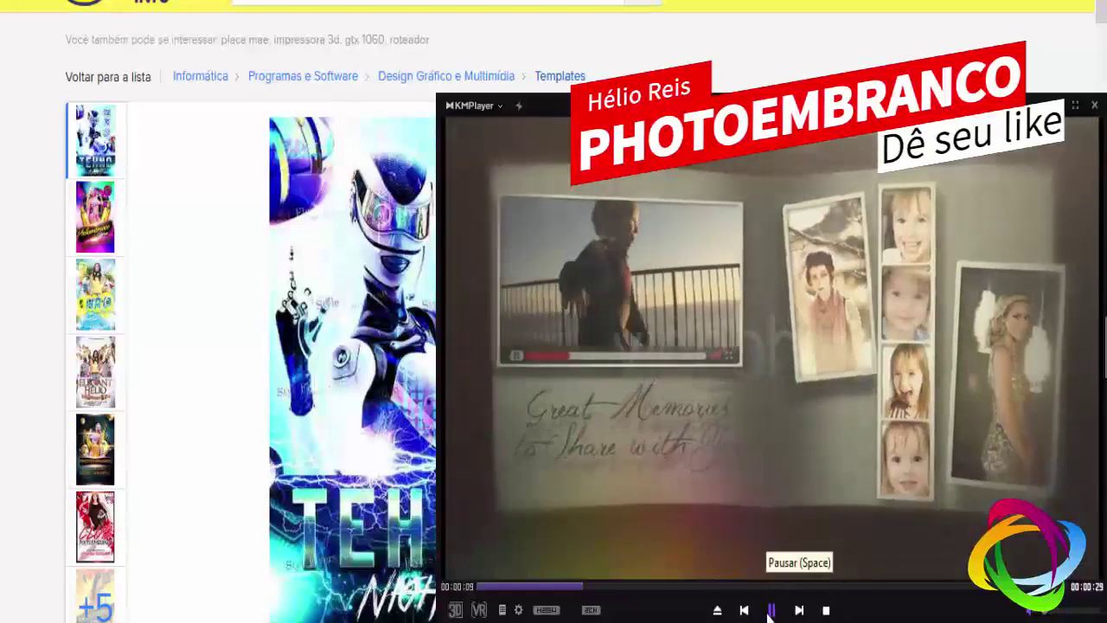
key("space")
left_click(575, 585)
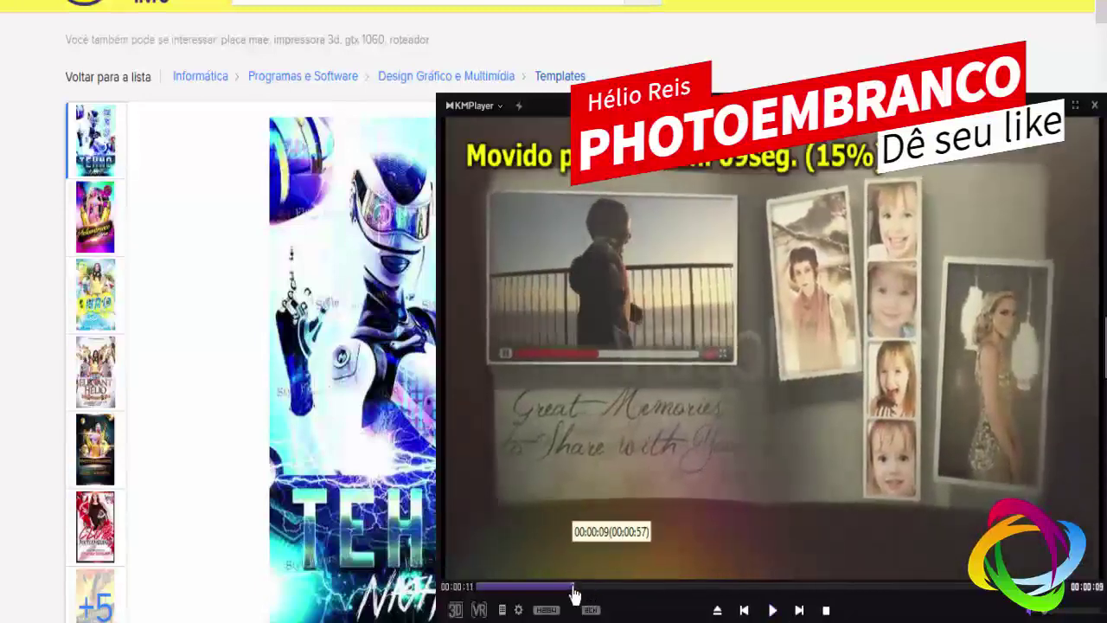
left_click(772, 610)
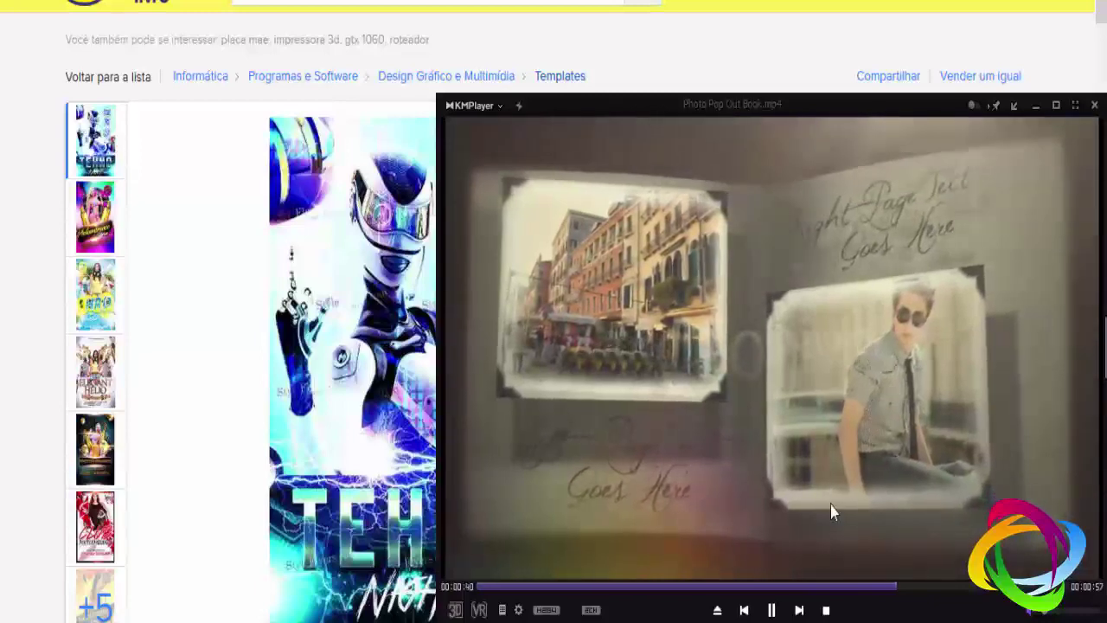
Browse the TEHNO flyer listing's R$ 11,99 price and title, then enlarge the business-card listing image
left_click(2, 294)
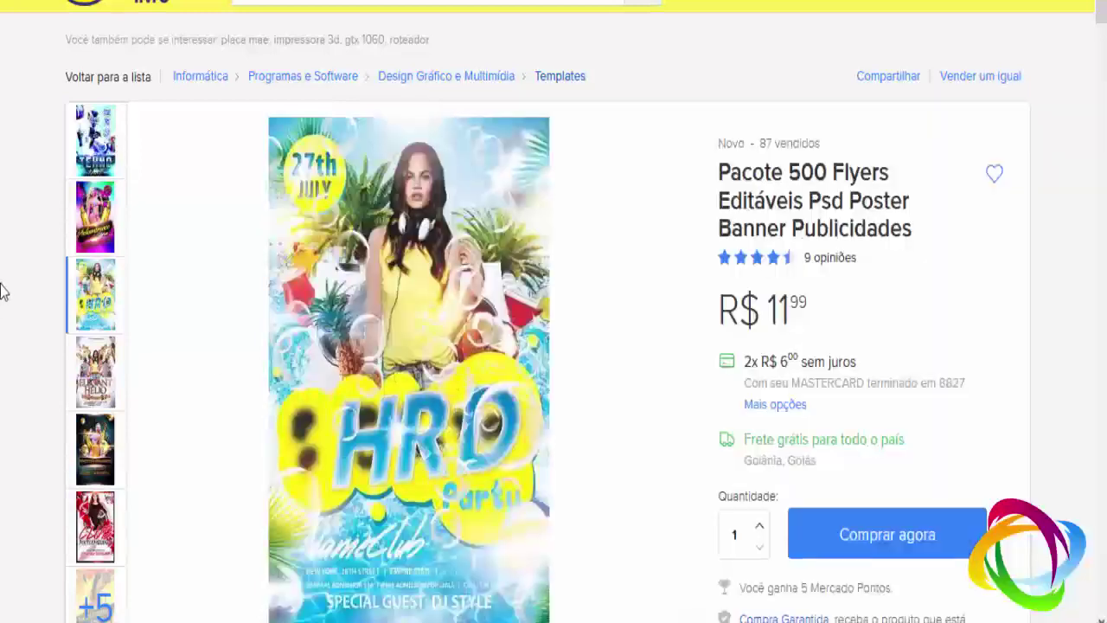
left_click(108, 130)
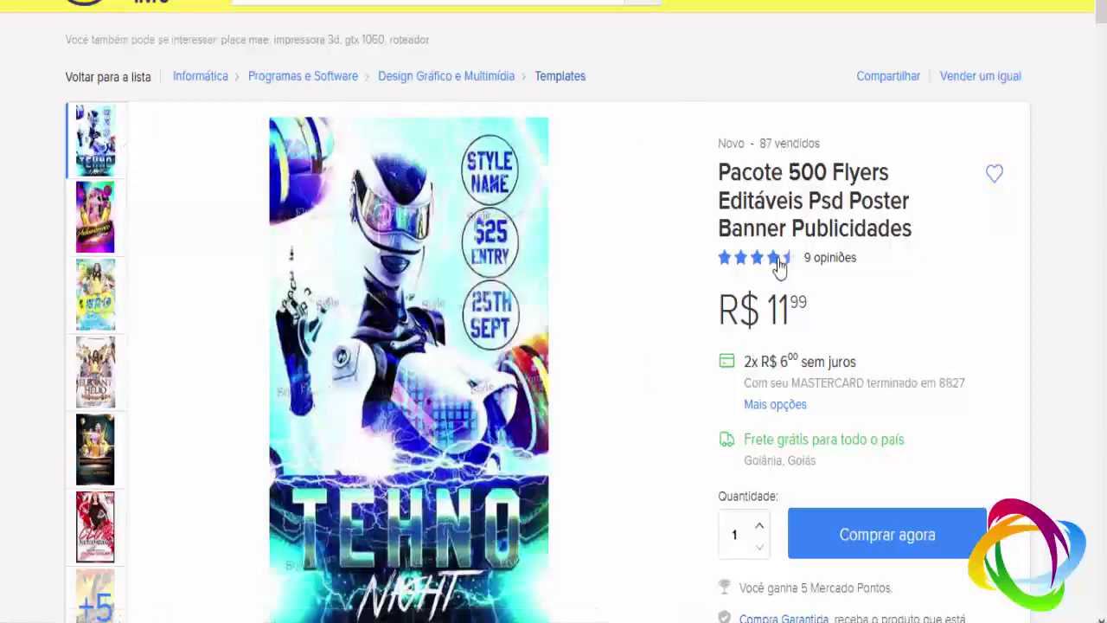
triple_click(776, 311)
left_click(819, 314)
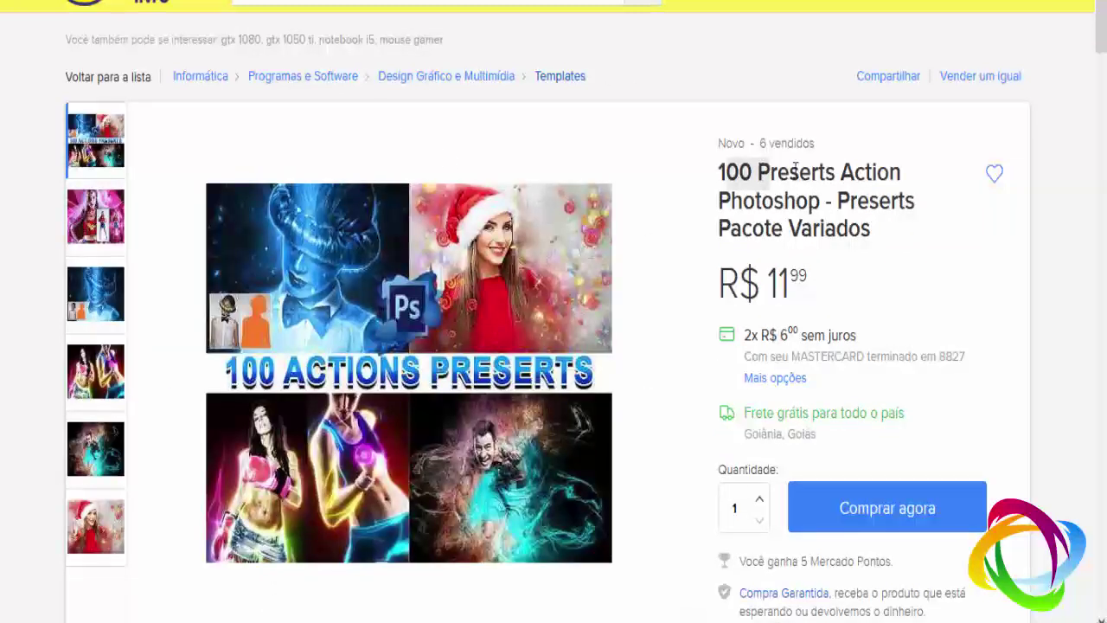
left_click_drag(731, 169, 827, 169)
left_click(826, 169)
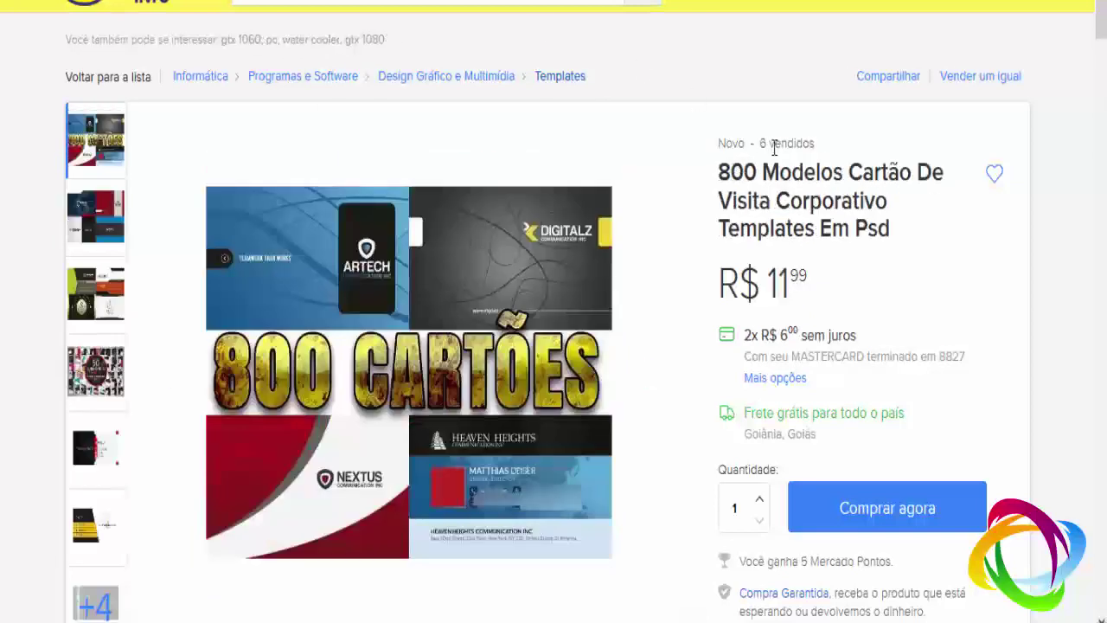
left_click(657, 290)
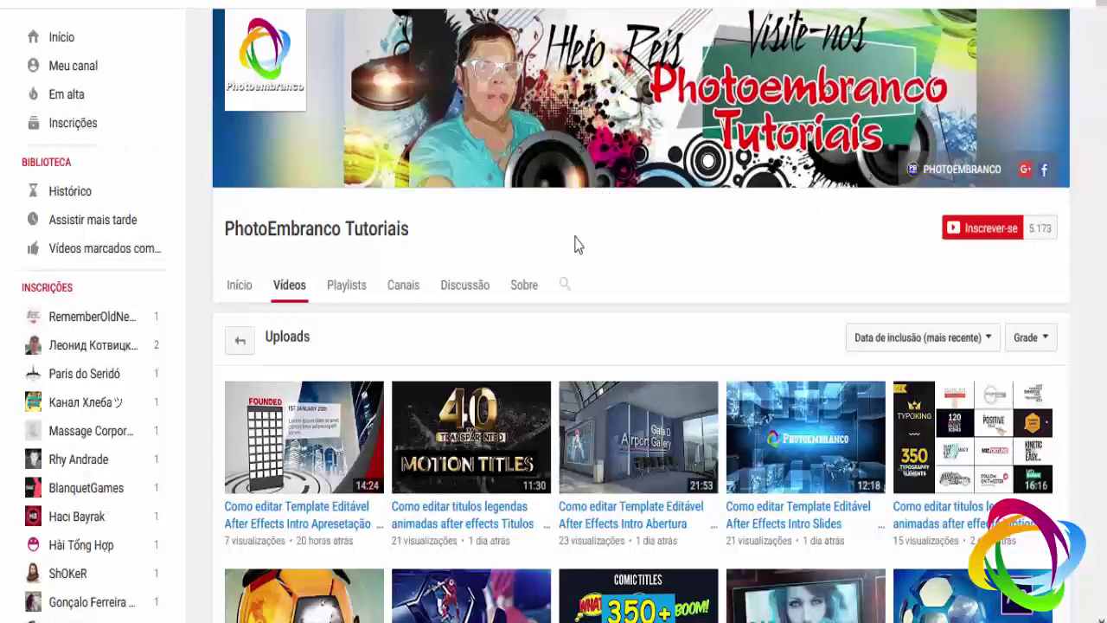
Scroll down the PhotoEmbranco Tutoriais uploads grid to see more After Effects tutorials
scroll(578, 244, "down", 3)
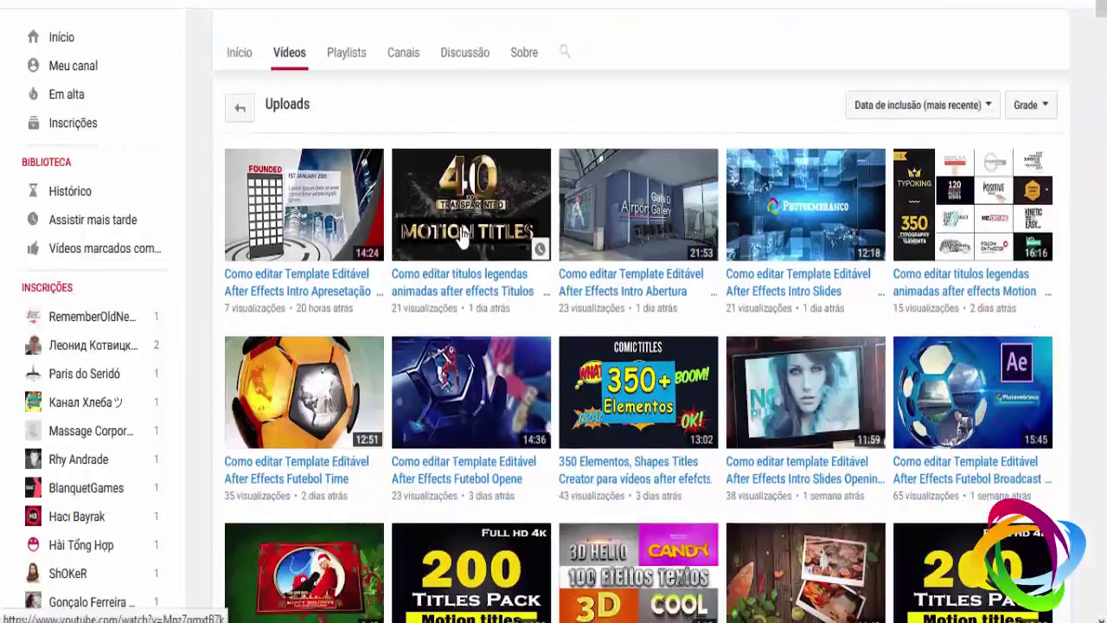